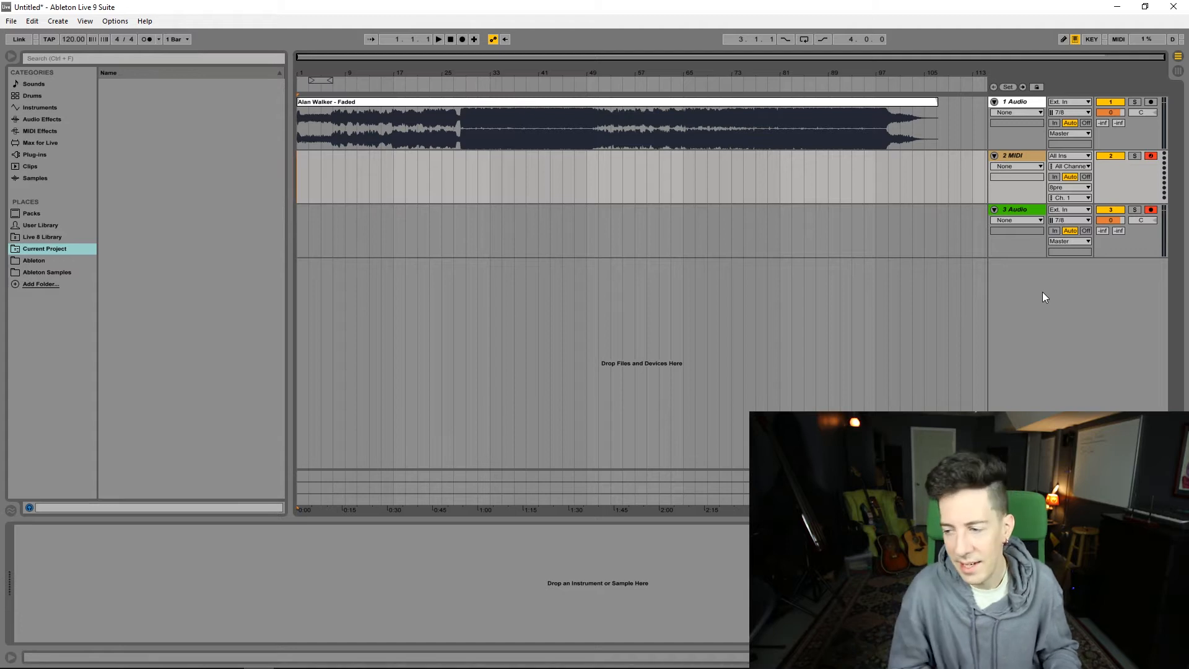
Step: Listen to the opening of the Alan Walker - Faded reference clip and magnify its first bars
key(space)
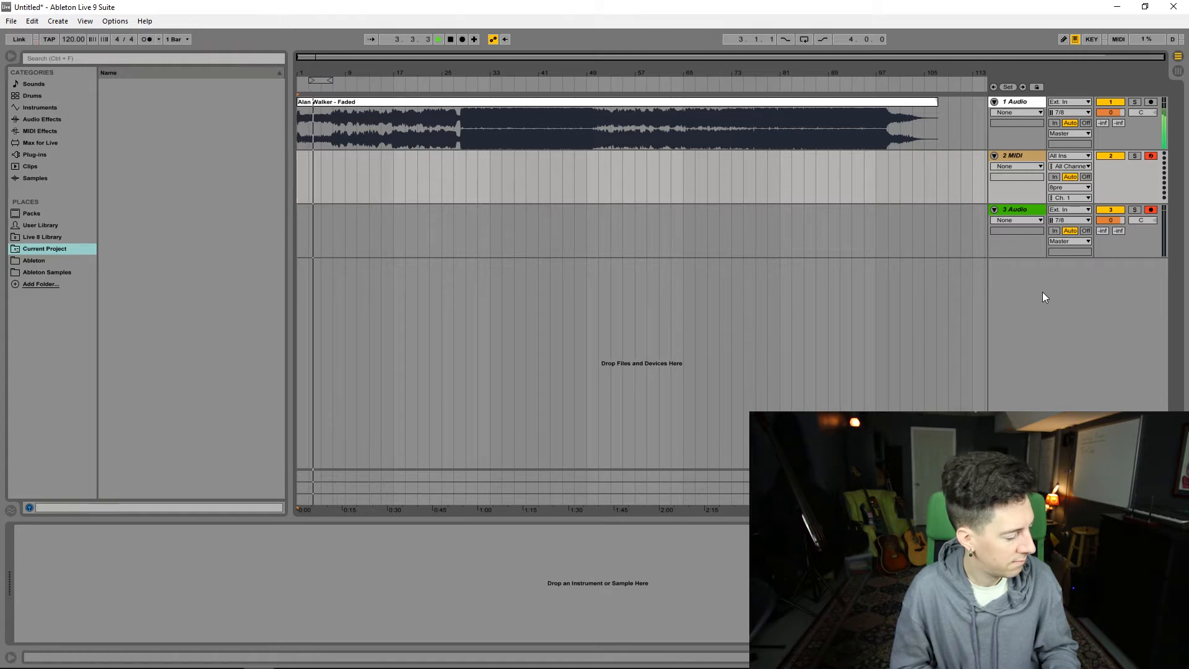
key(space)
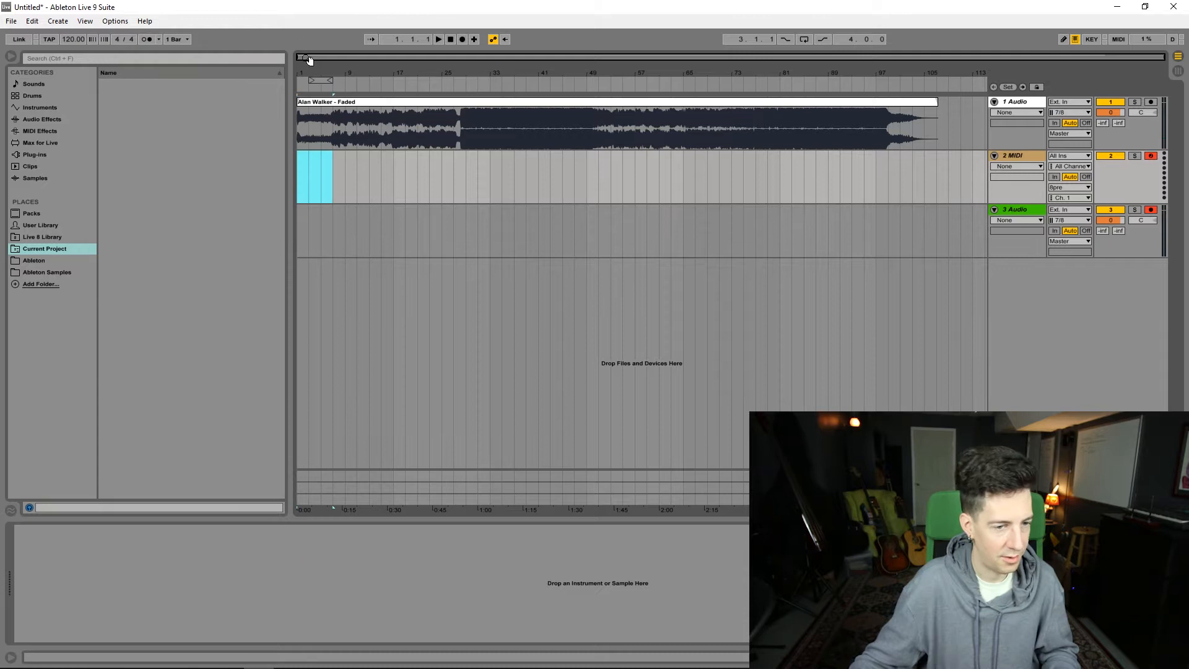
drag(316, 57, 433, 107)
click(434, 118)
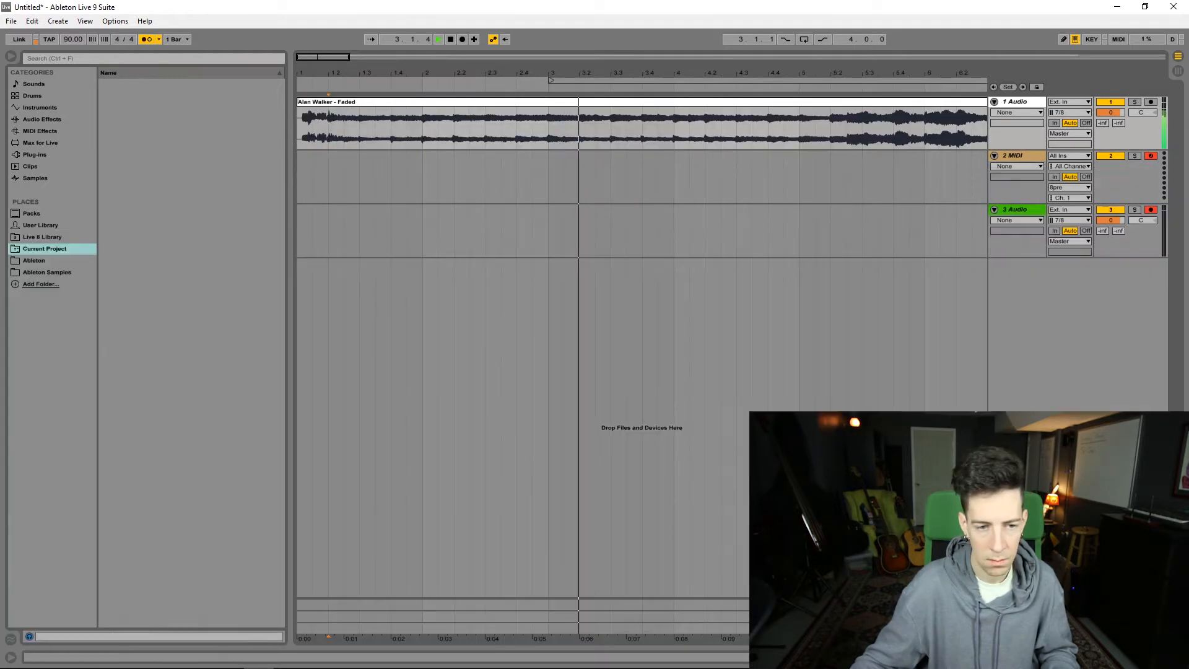
drag(333, 57, 459, 68)
key(space)
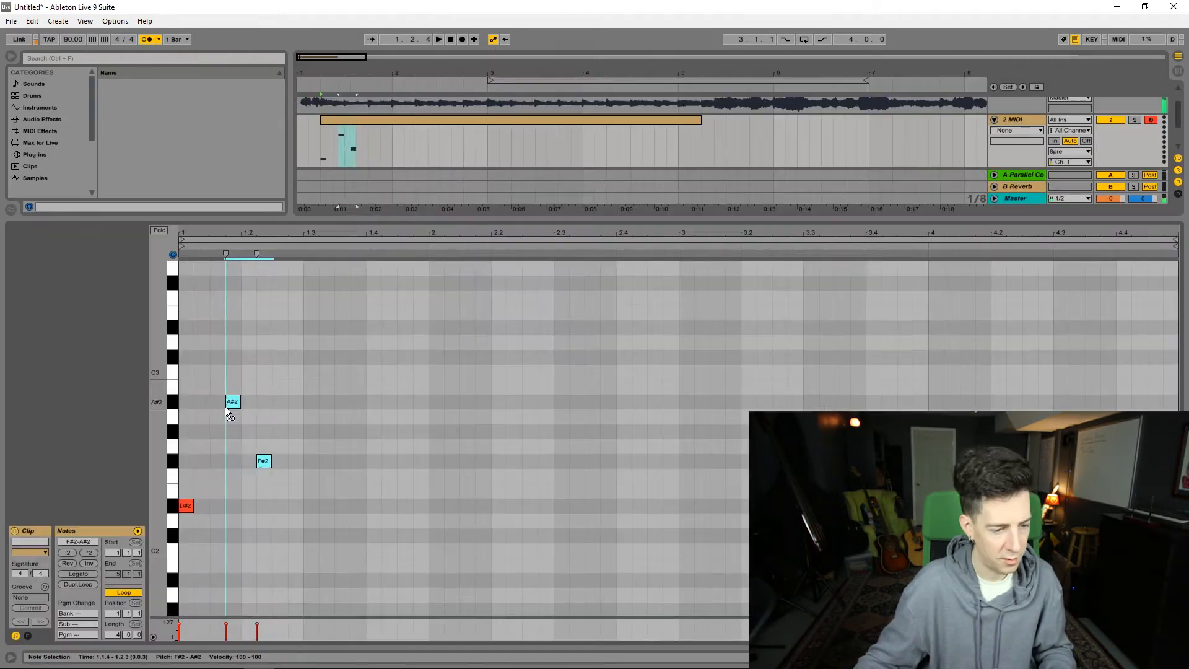
Step: Enter the opening arpeggio of short D#2, A#2 and F#2 notes in the first bar of the MIDI clip
drag(224, 406, 218, 406)
click(313, 475)
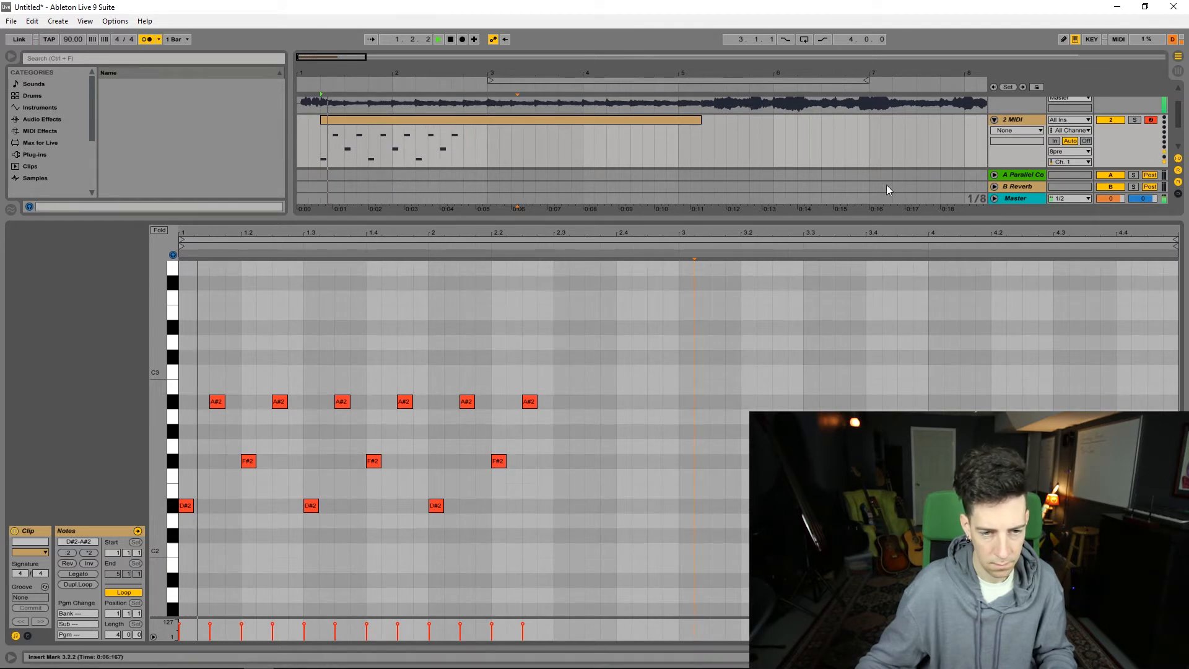
scroll(1021, 136, up, 2)
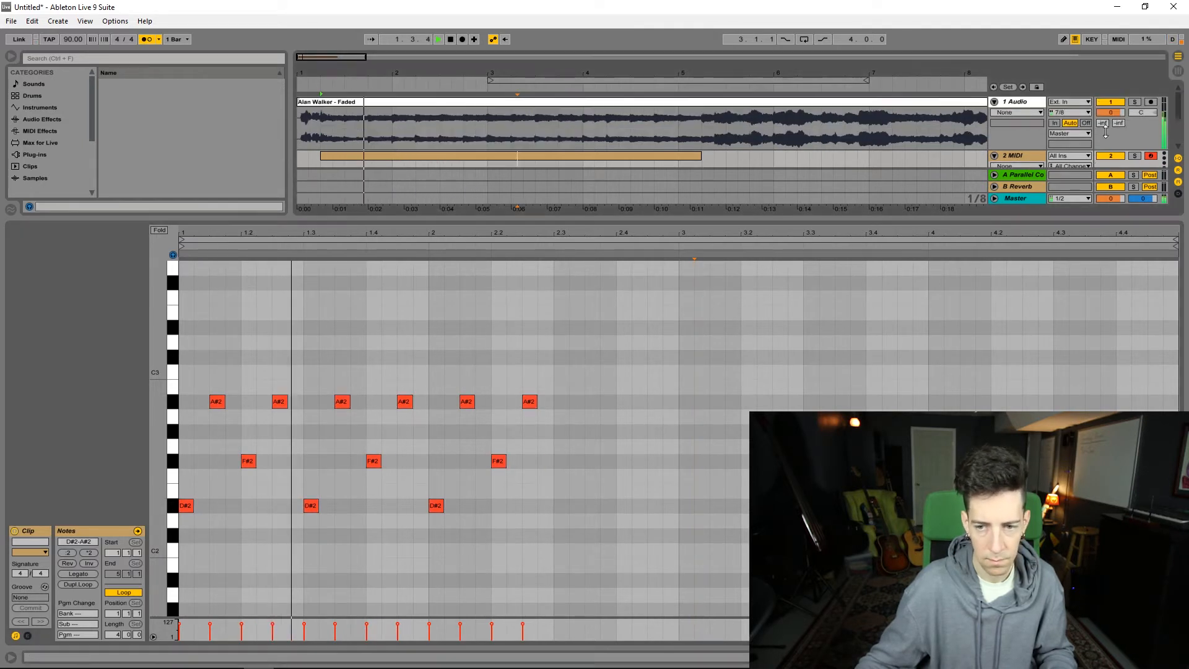
Step: Change the bar 2 pattern to B1, F#2, D#2, F#2 and duplicate it to fill the second half of the bar
key(space)
click(531, 462)
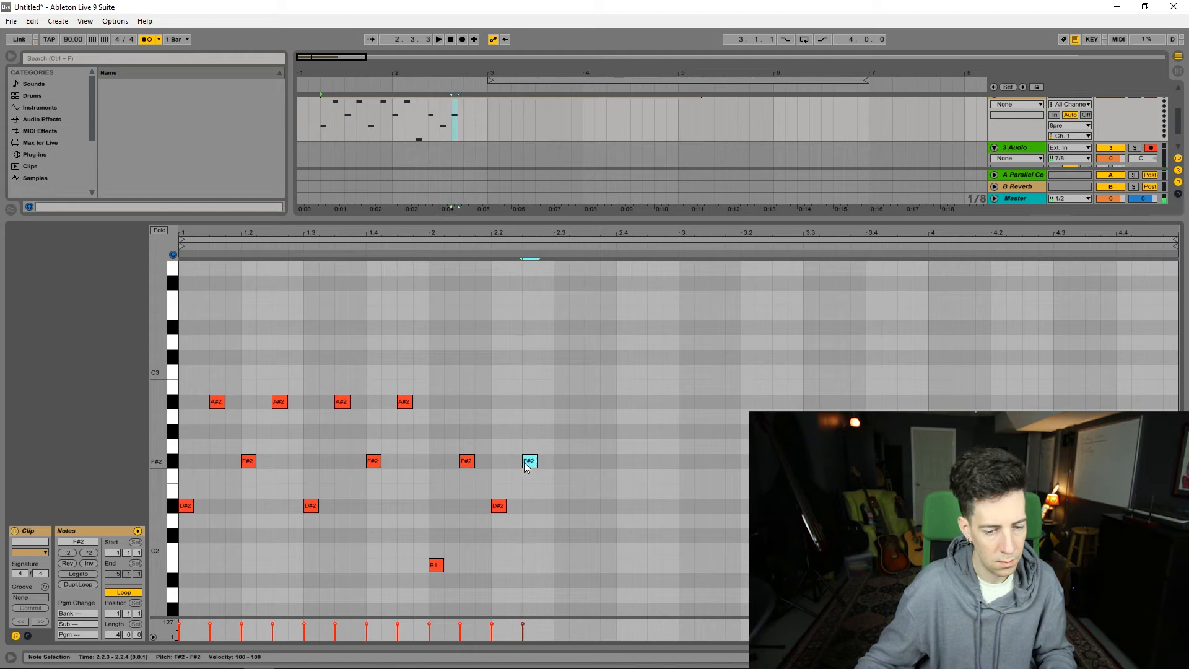
drag(549, 422, 440, 571)
key(ctrl+d)
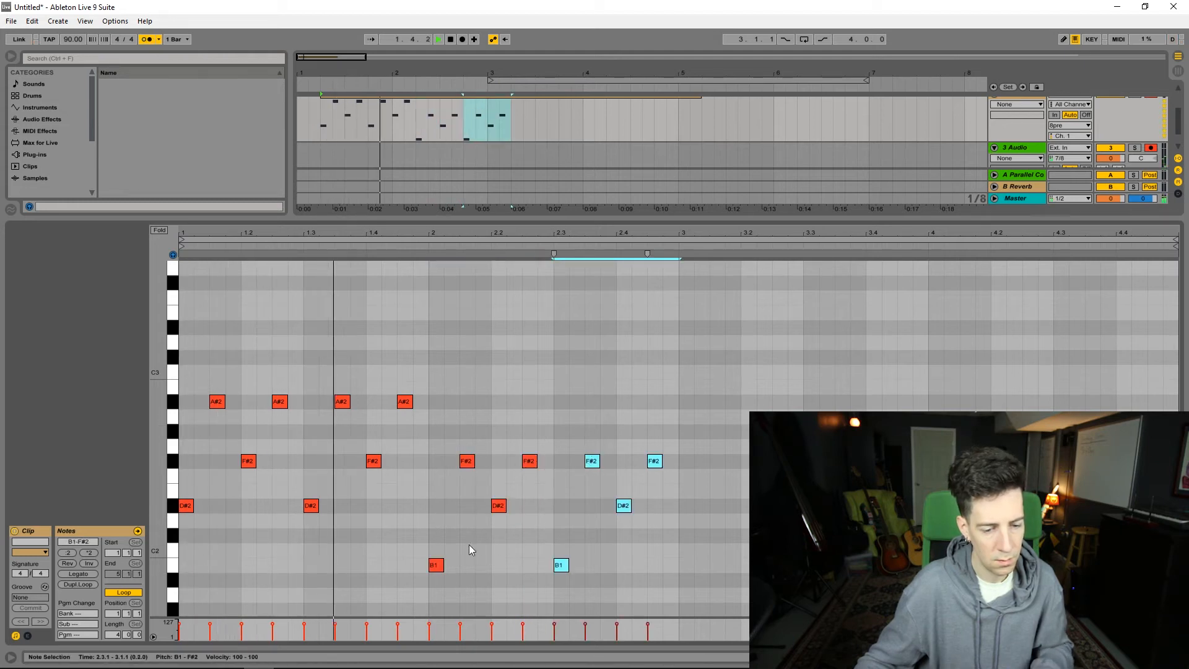
key(space)
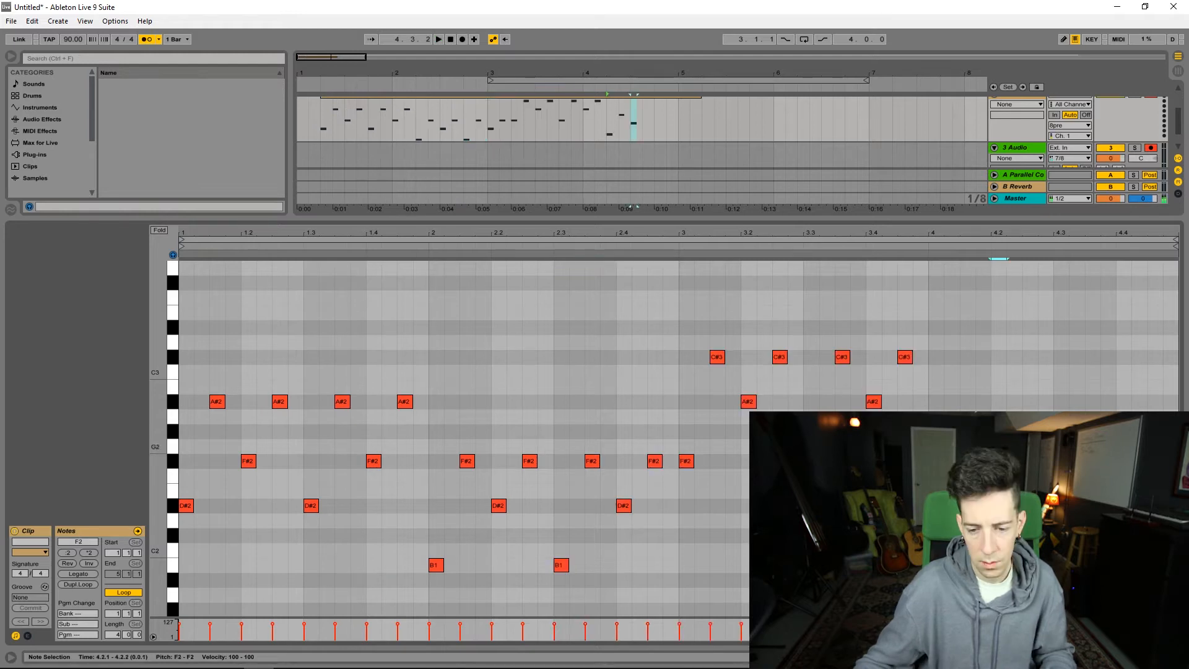
Step: Add the G#2, C#2 and G#2 notes that continue the arpeggio through beats 2 and 3 of bar 4
double_click(1033, 432)
key(space)
double_click(1062, 536)
double_click(1093, 432)
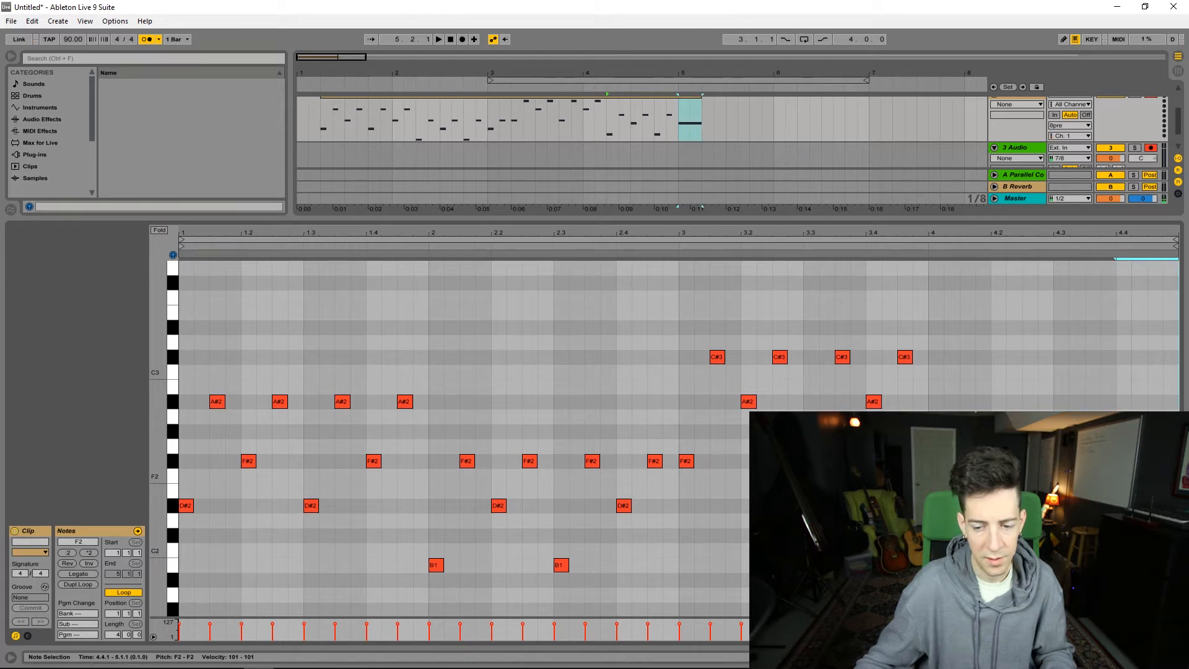
Step: Lengthen all arpeggio notes before 4.4.1 so that each fills a full eighth note
drag(1118, 588, 150, 295)
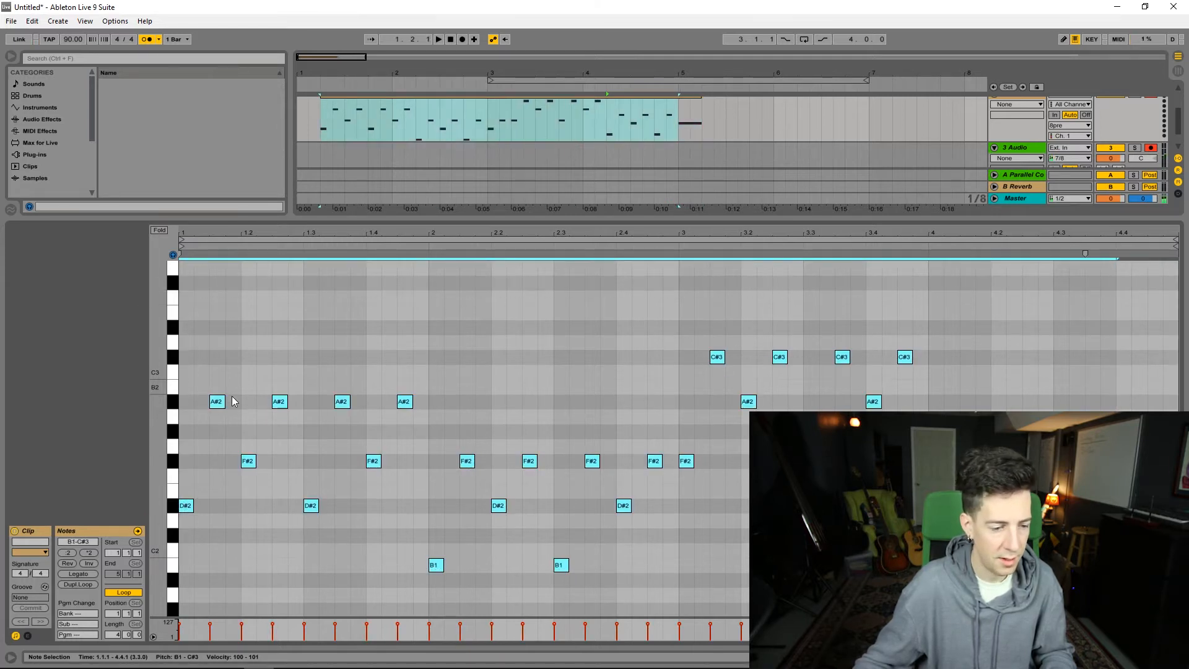
drag(225, 406, 242, 406)
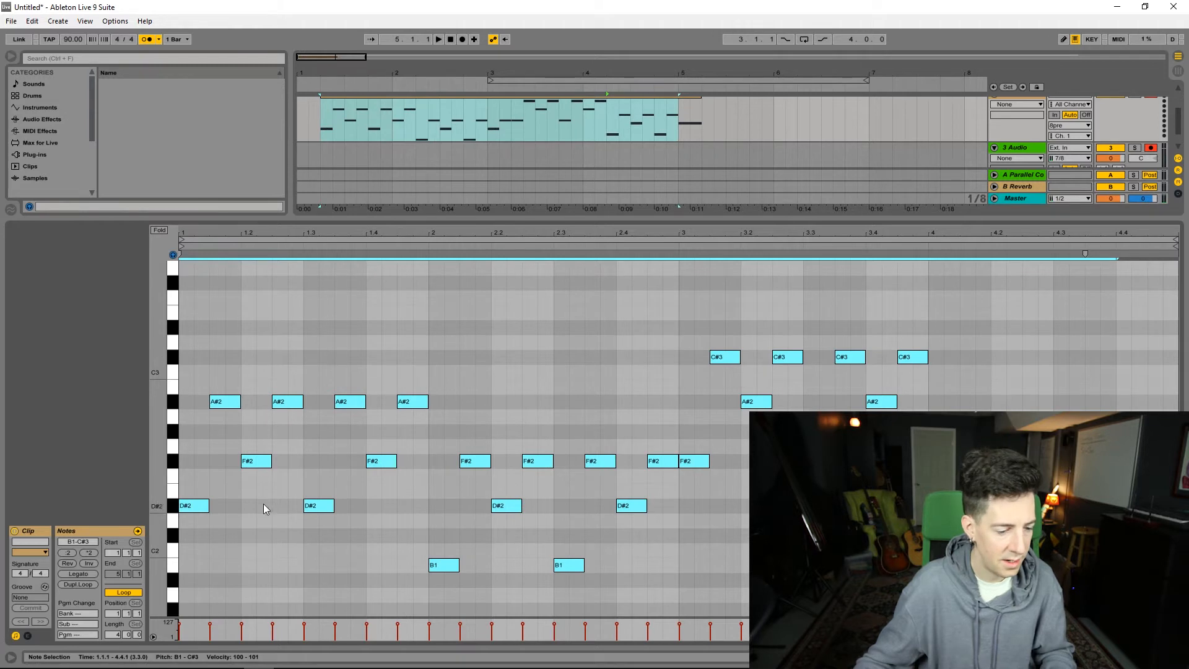
Step: Show the MIDI clip's envelopes and choose controller 4 - Foot Pedal
click(27, 636)
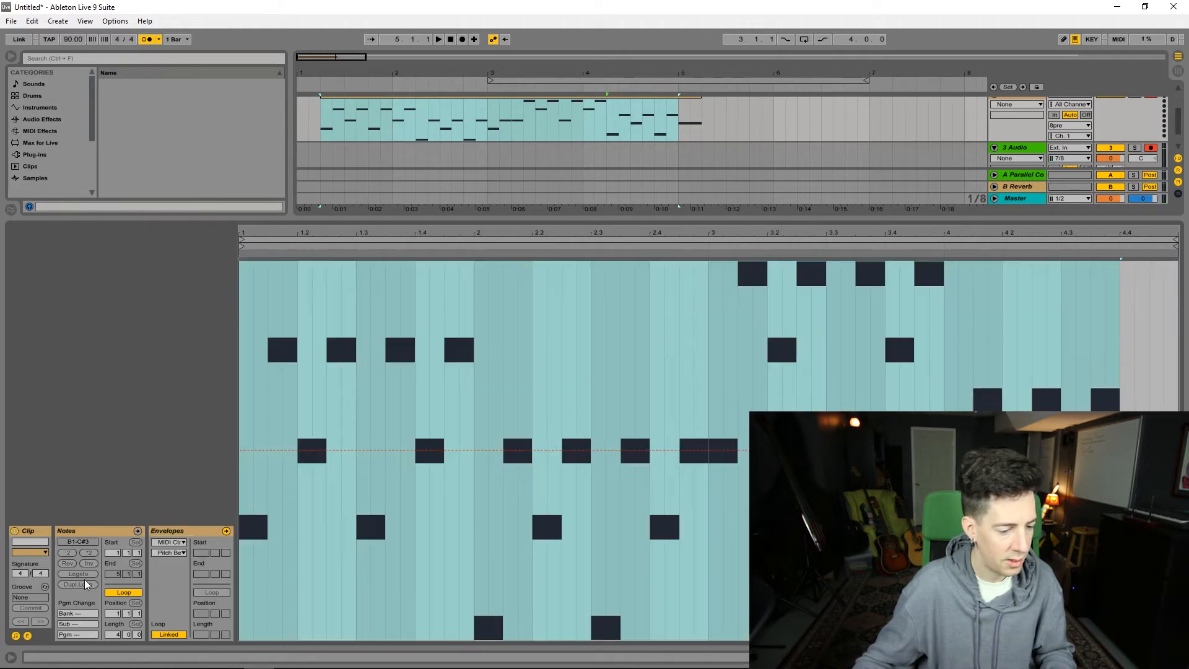
click(184, 552)
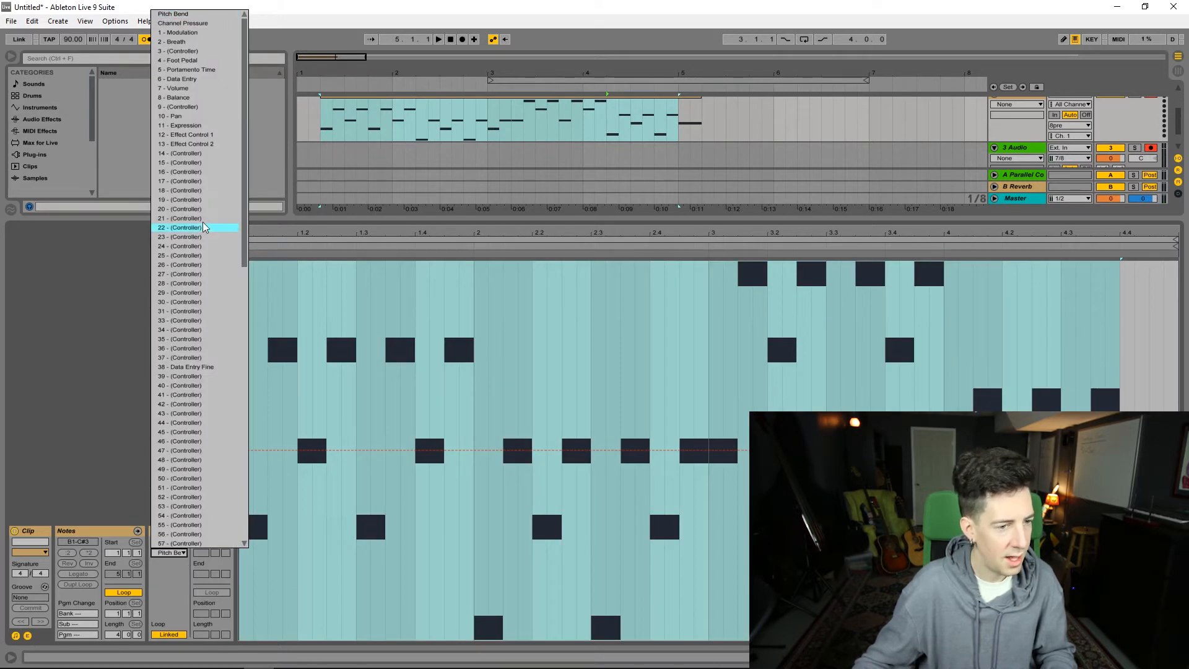
click(204, 61)
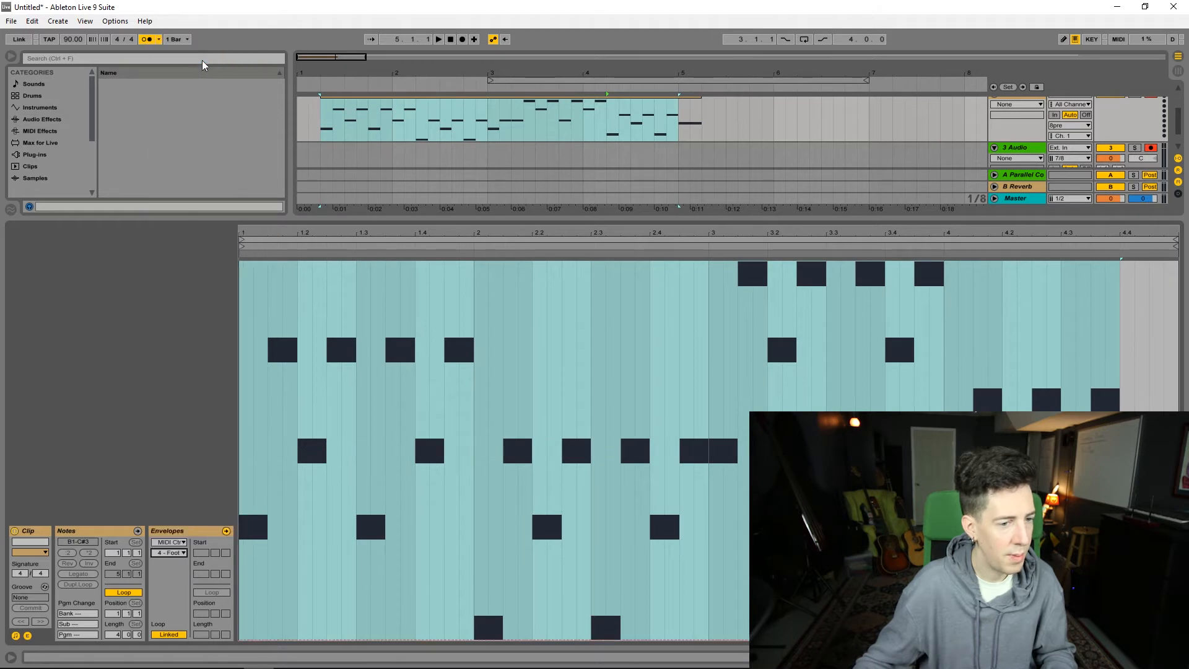
Step: Draw the foot pedal envelope across bar 1 at full value, with a lower level over its first eighth note
click(335, 415)
click(257, 388)
drag(246, 379, 474, 390)
drag(383, 637, 384, 361)
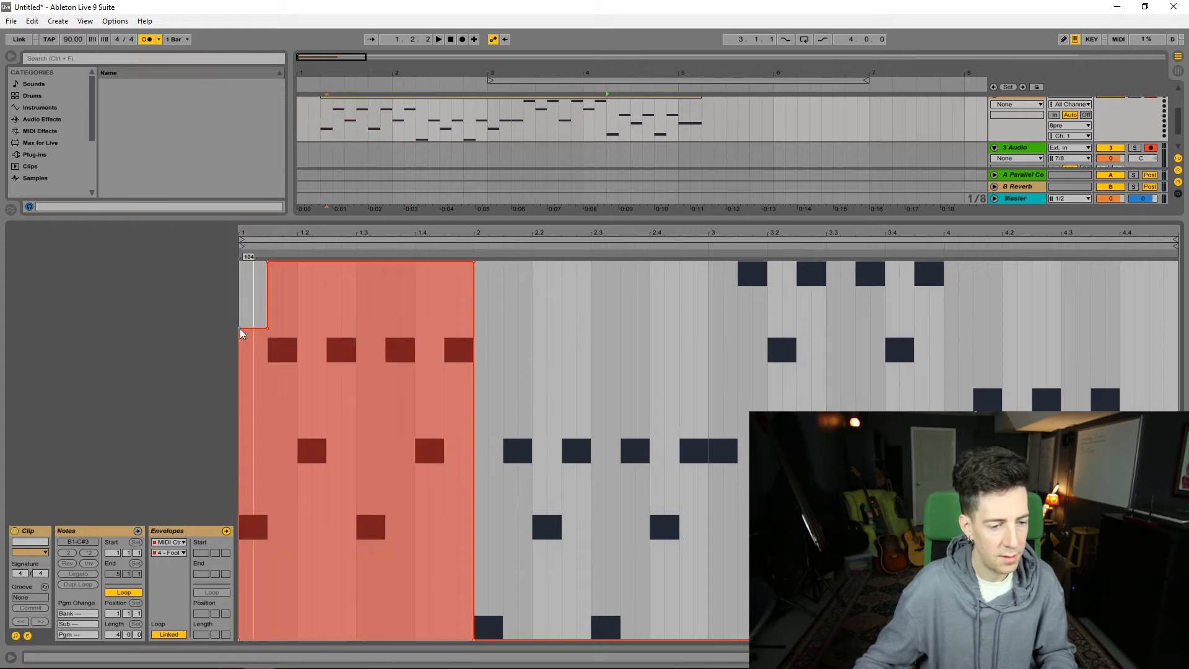
drag(242, 333, 266, 334)
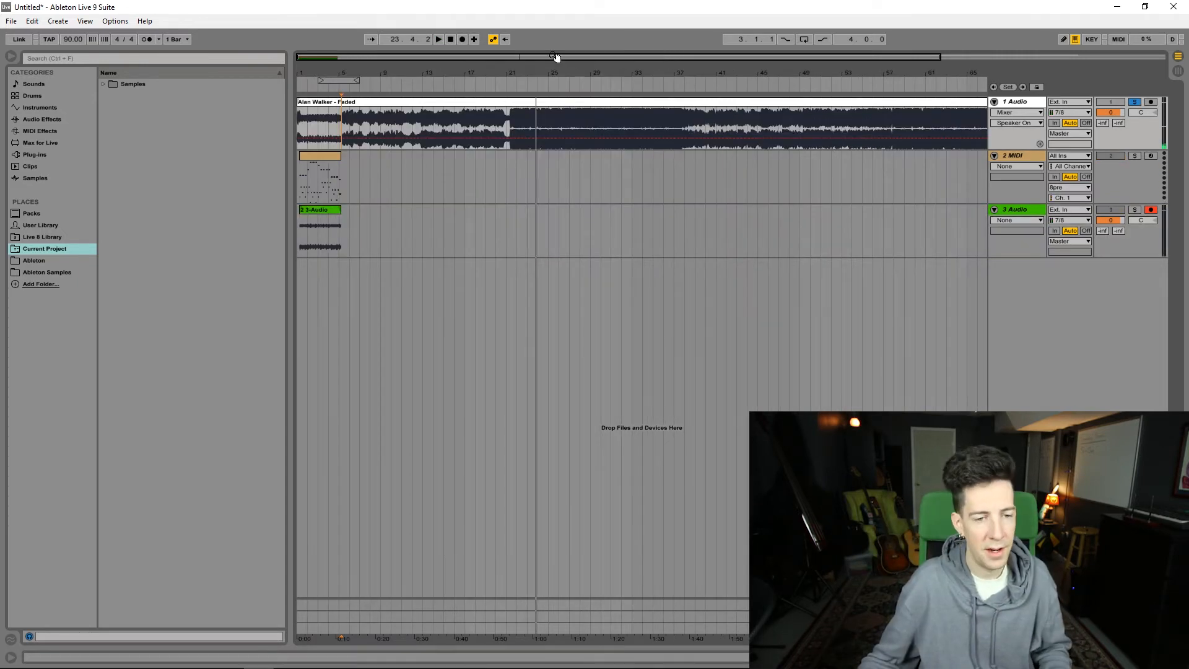
Step: Add an eight-bar chord part on the 2 MIDI track directly after the arpeggio clip, starting at 5.2.1
drag(453, 56, 453, 93)
drag(381, 57, 373, 41)
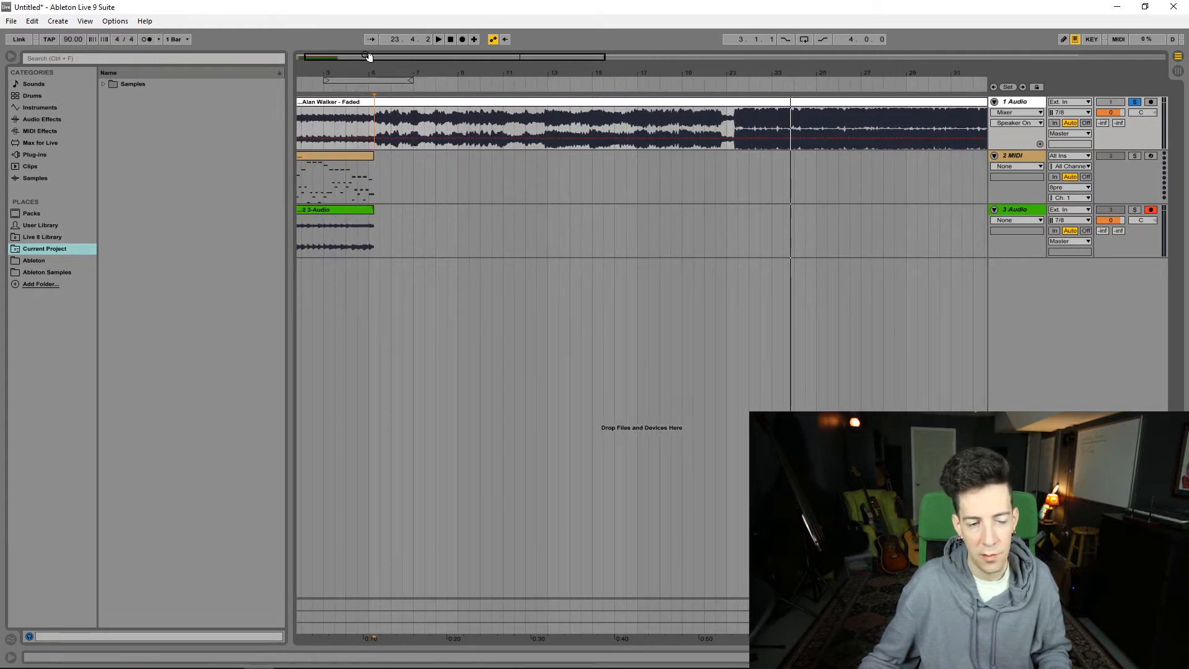
click(348, 159)
drag(475, 73, 475, 83)
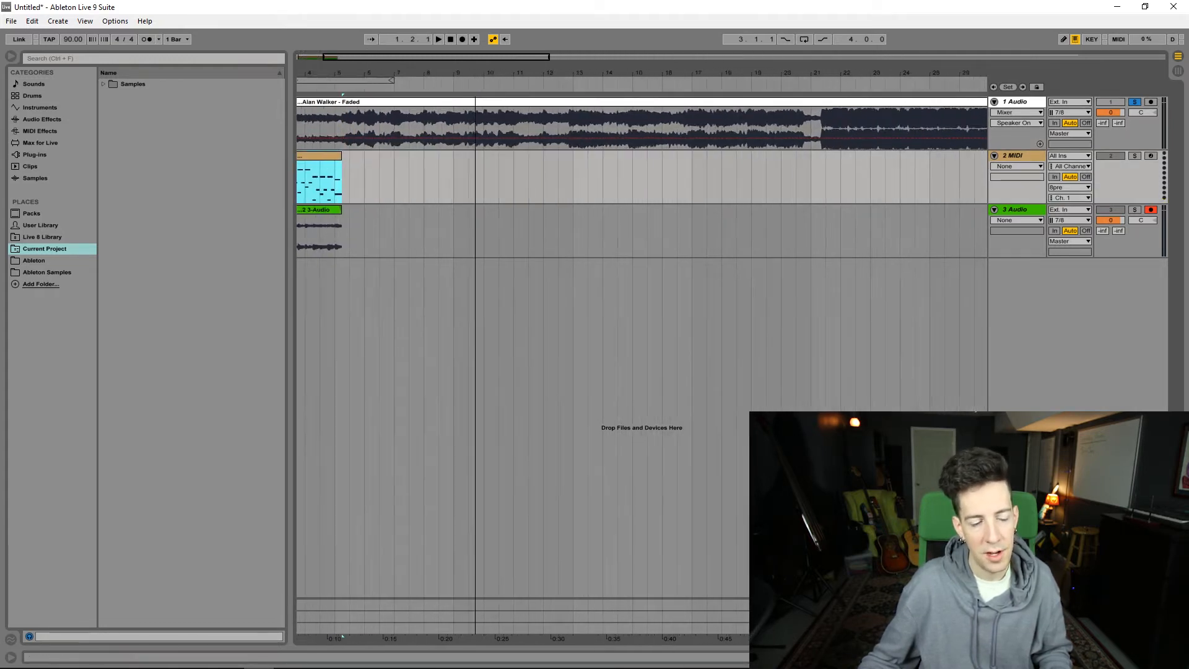
drag(381, 57, 354, 56)
drag(400, 171, 513, 173)
drag(603, 178, 782, 177)
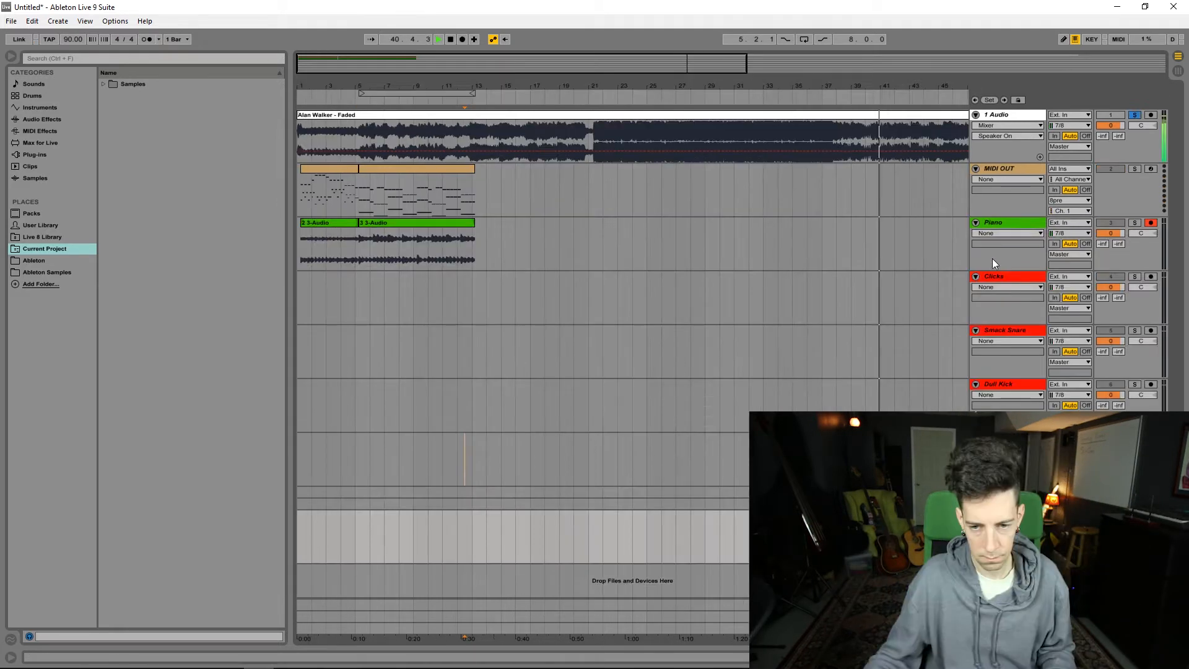
Step: Finish recording the eight-bar chord part onto the 3 Audio track
click(994, 221)
key(space)
drag(722, 71, 717, 44)
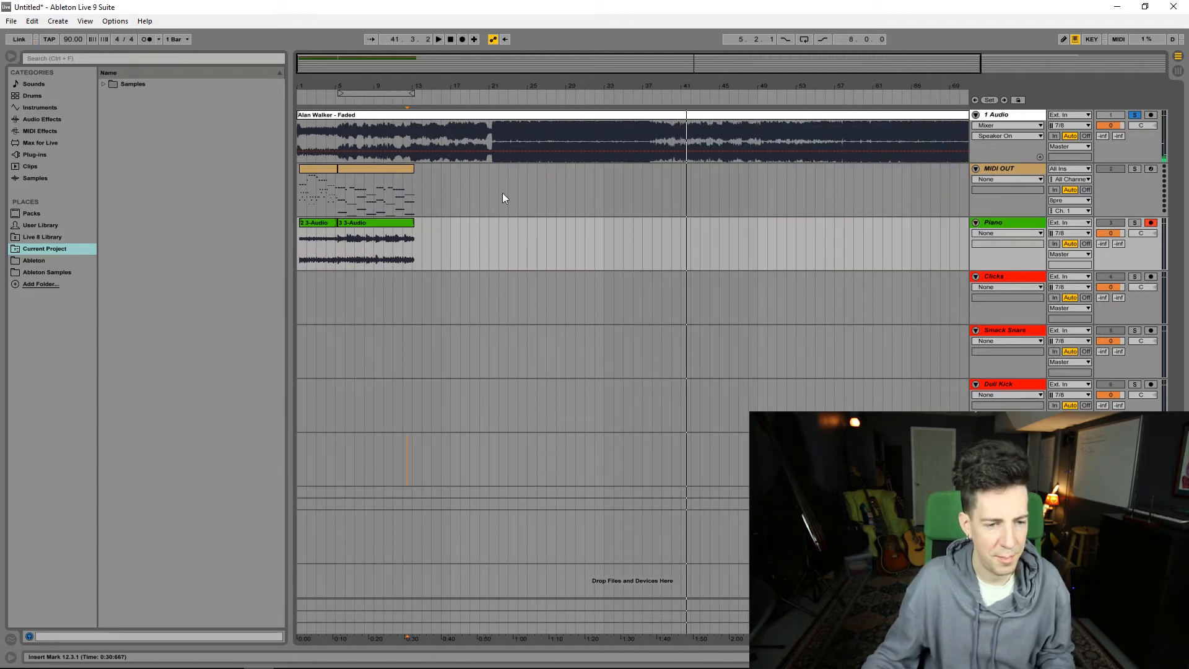
Step: Go through the MIDI OUT, Piano, drum, Mau5 Synth and Lead tracks one by one to review the session layout
drag(418, 191, 661, 187)
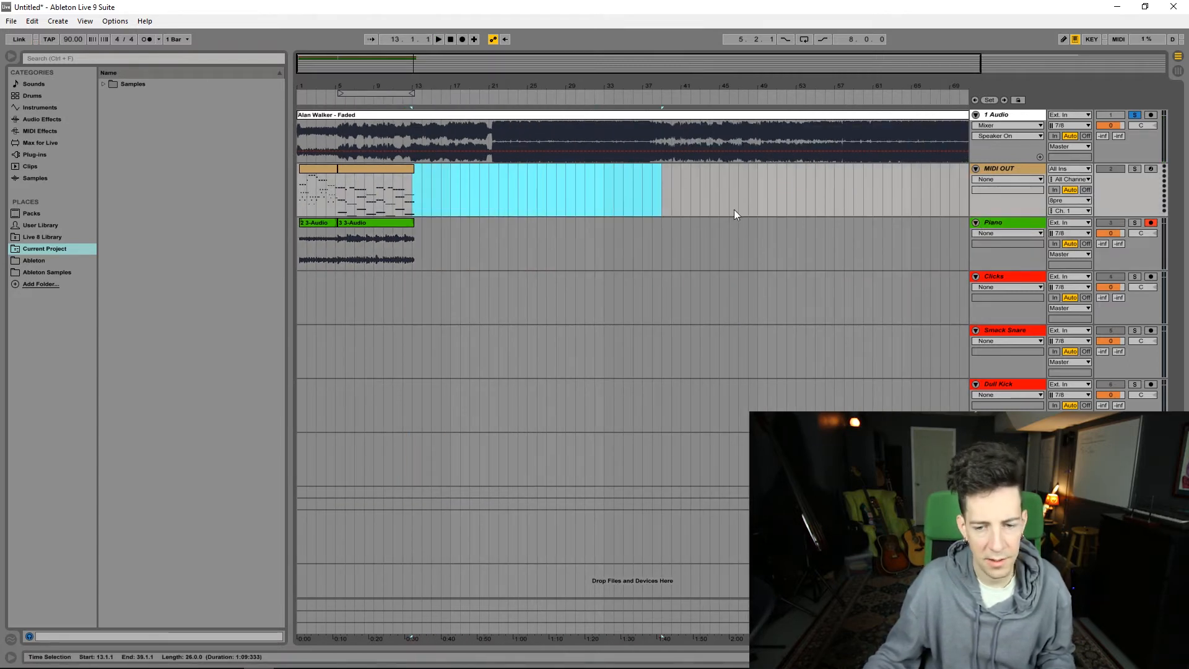
click(1016, 223)
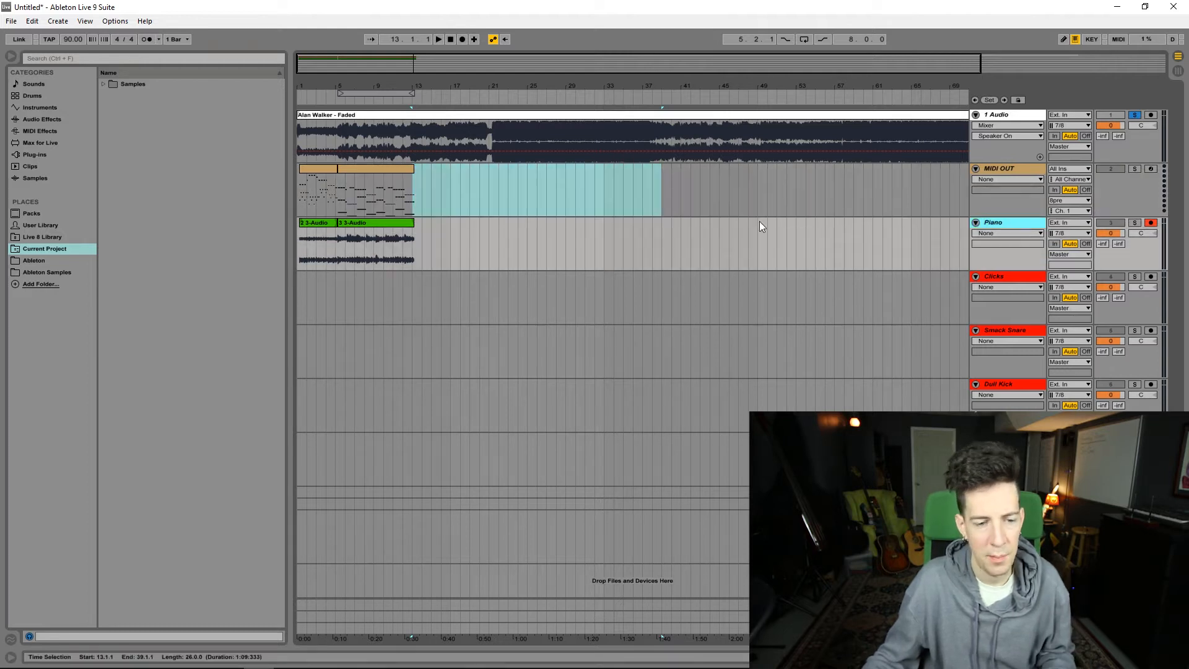
click(382, 224)
click(1005, 277)
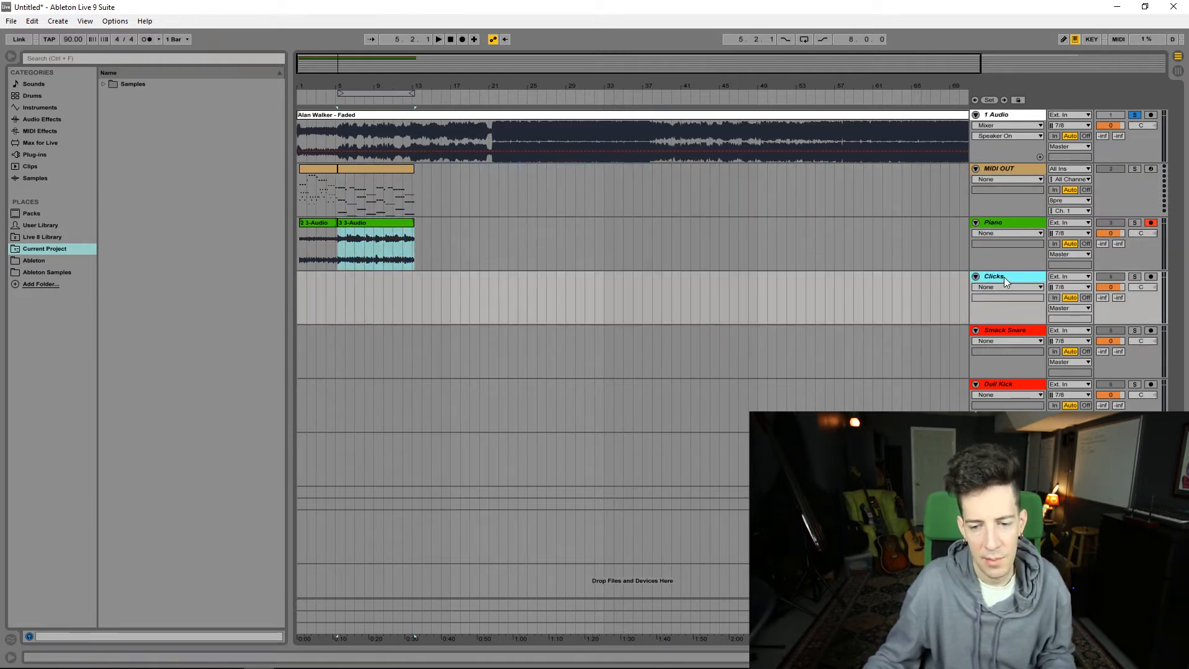
click(1007, 330)
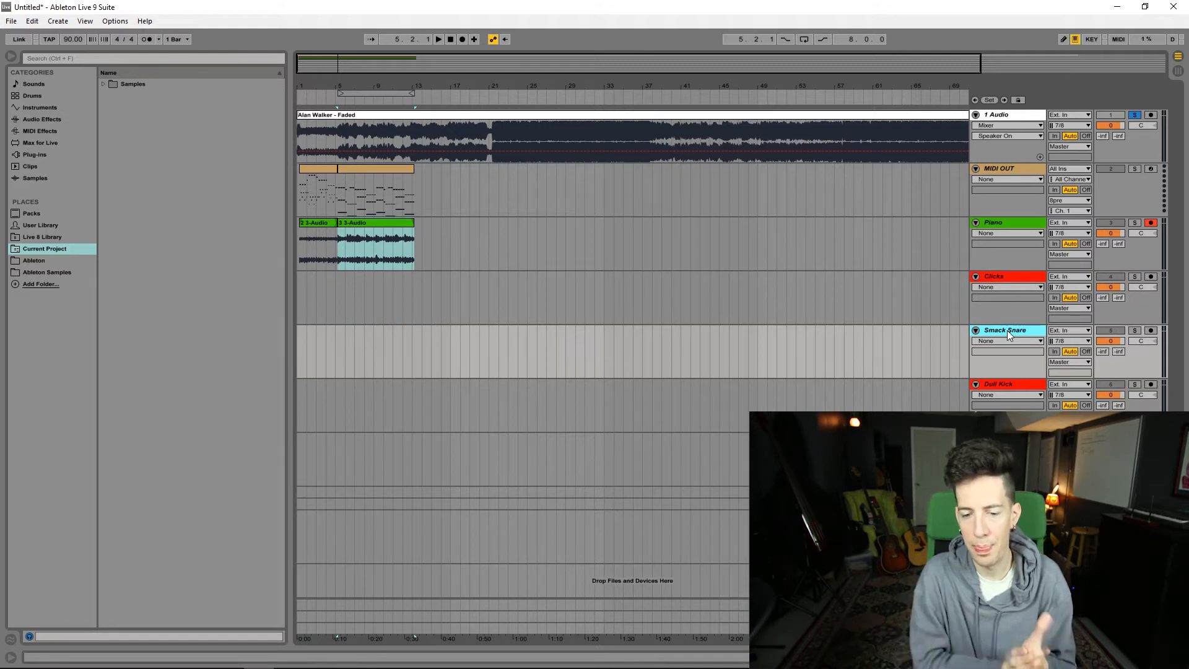
click(1005, 381)
click(1002, 438)
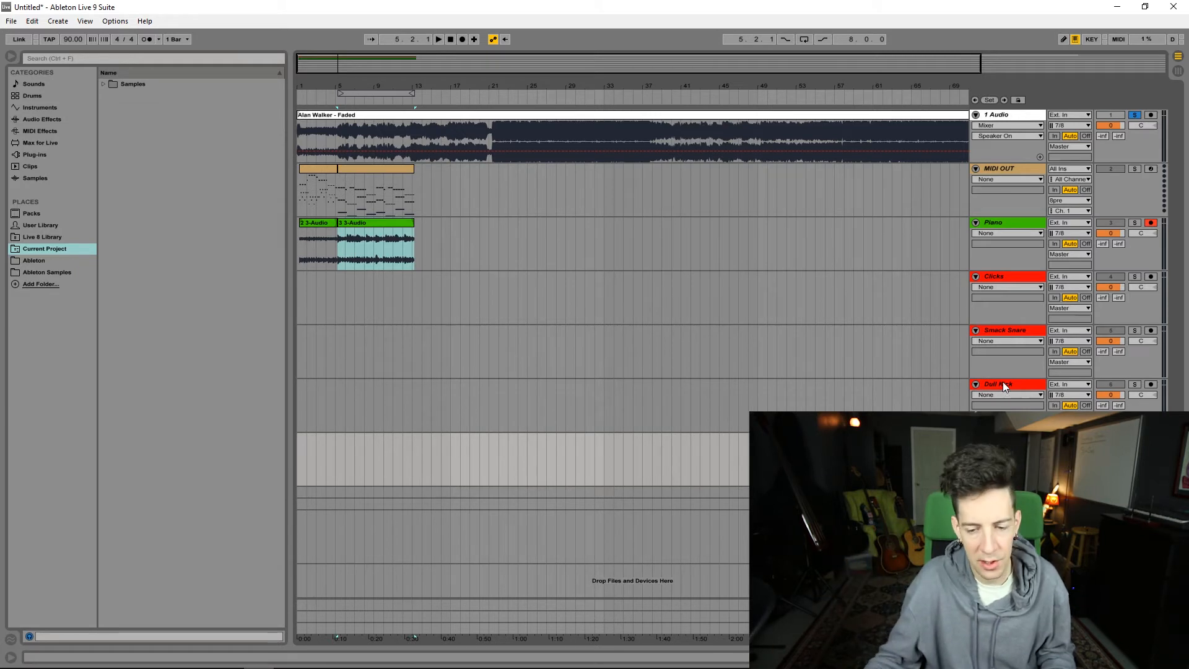
click(1004, 385)
click(1003, 492)
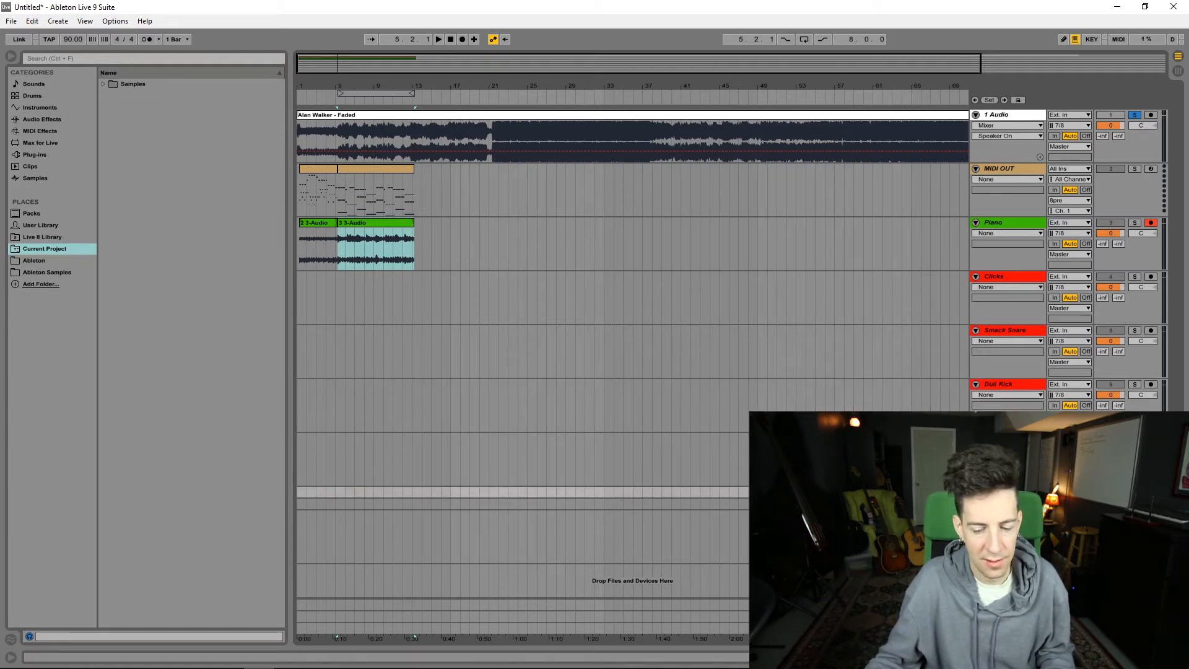
click(1003, 504)
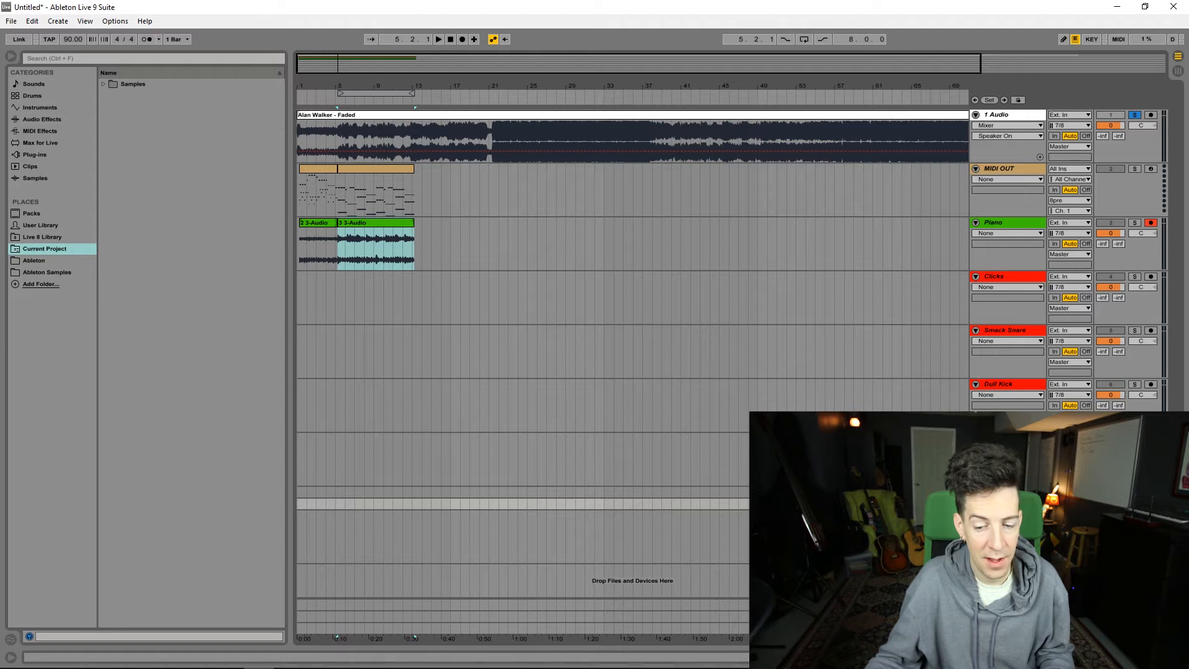
click(1003, 492)
click(1004, 504)
click(1003, 492)
click(1004, 504)
click(1003, 492)
Step: Open Massive on the Mau5 Synth track, show its preset browser and adjust the first macro control
drag(394, 86, 388, 133)
click(480, 233)
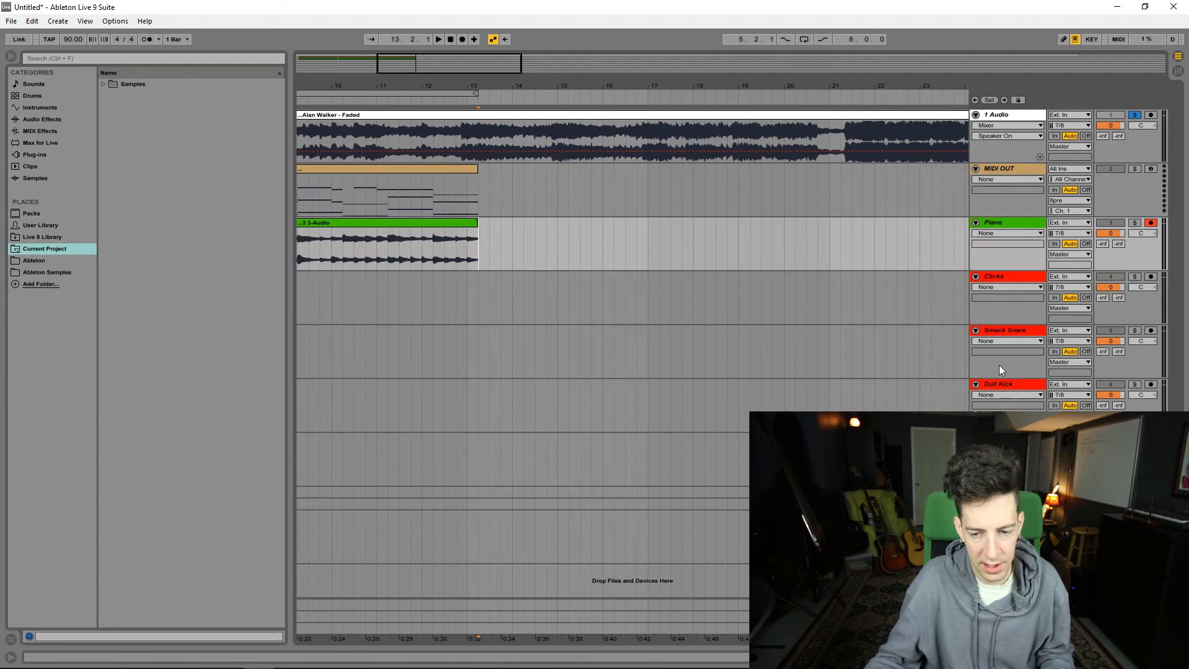
click(1003, 492)
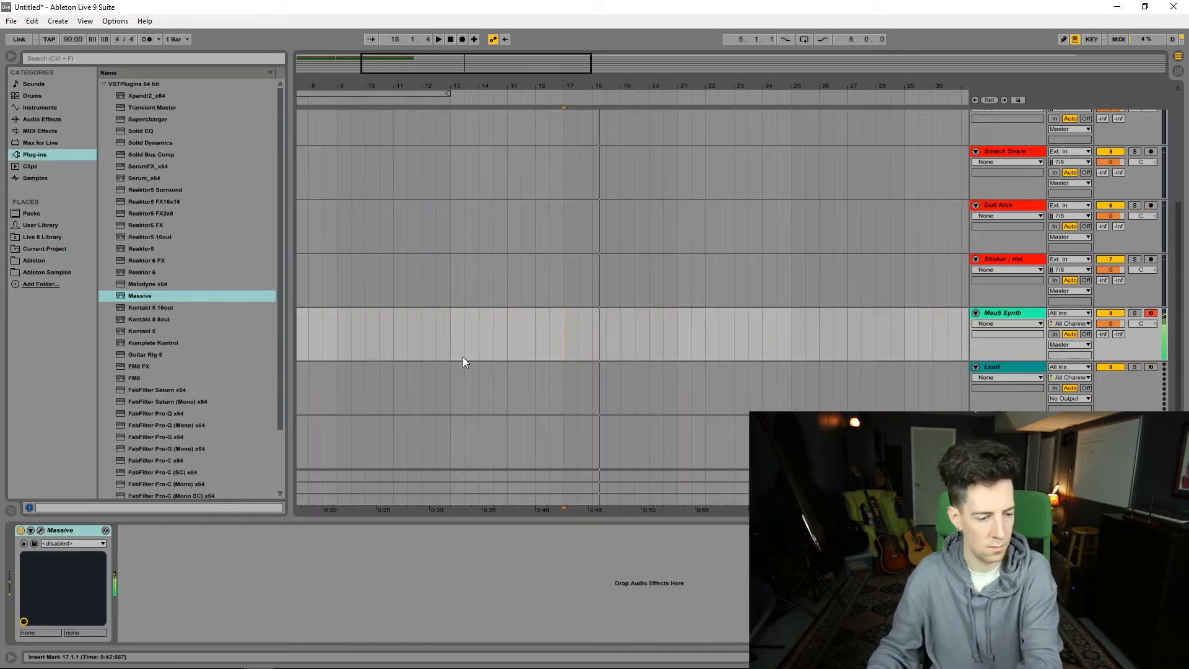
click(42, 531)
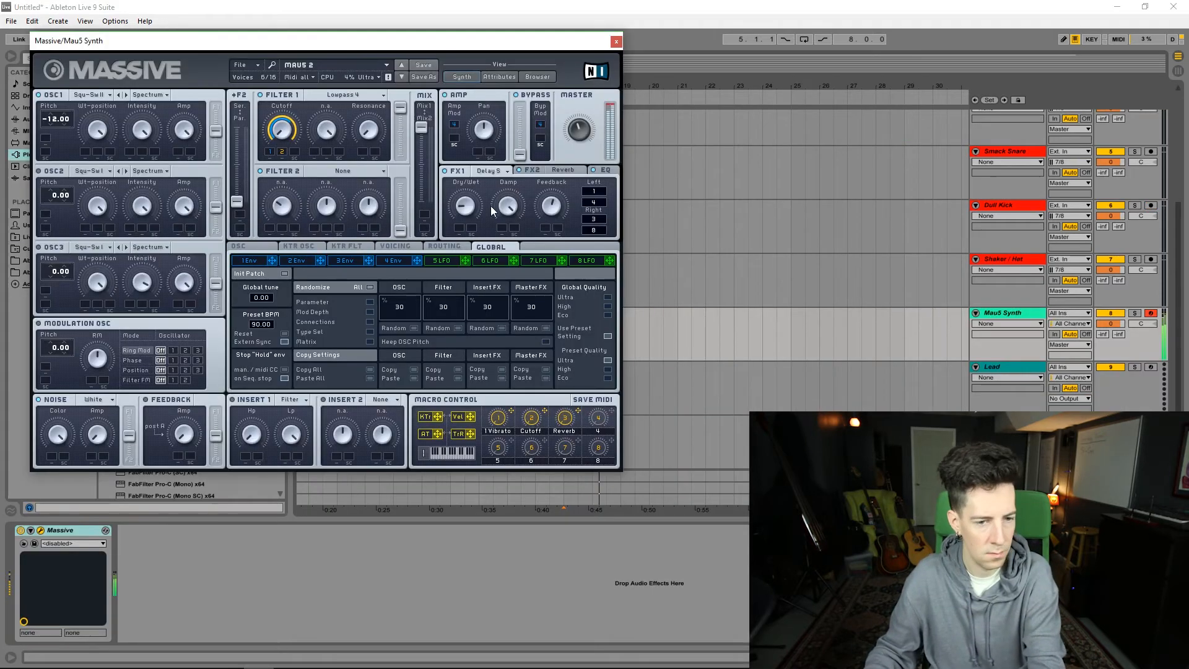
click(540, 77)
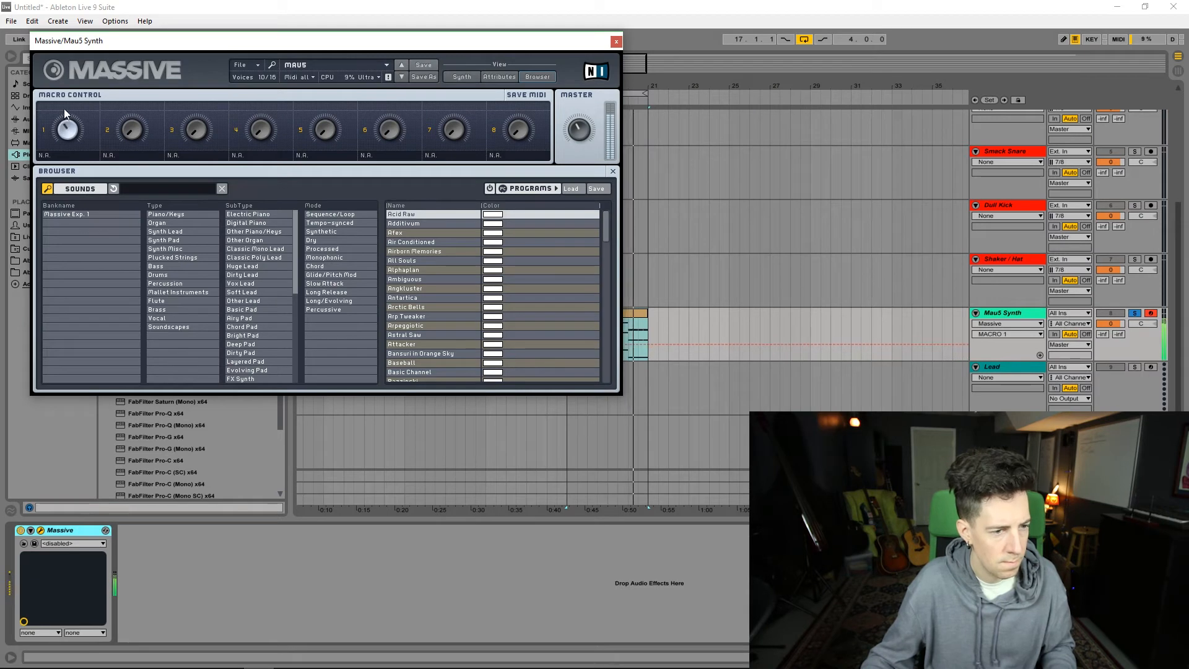
drag(68, 95, 71, 89)
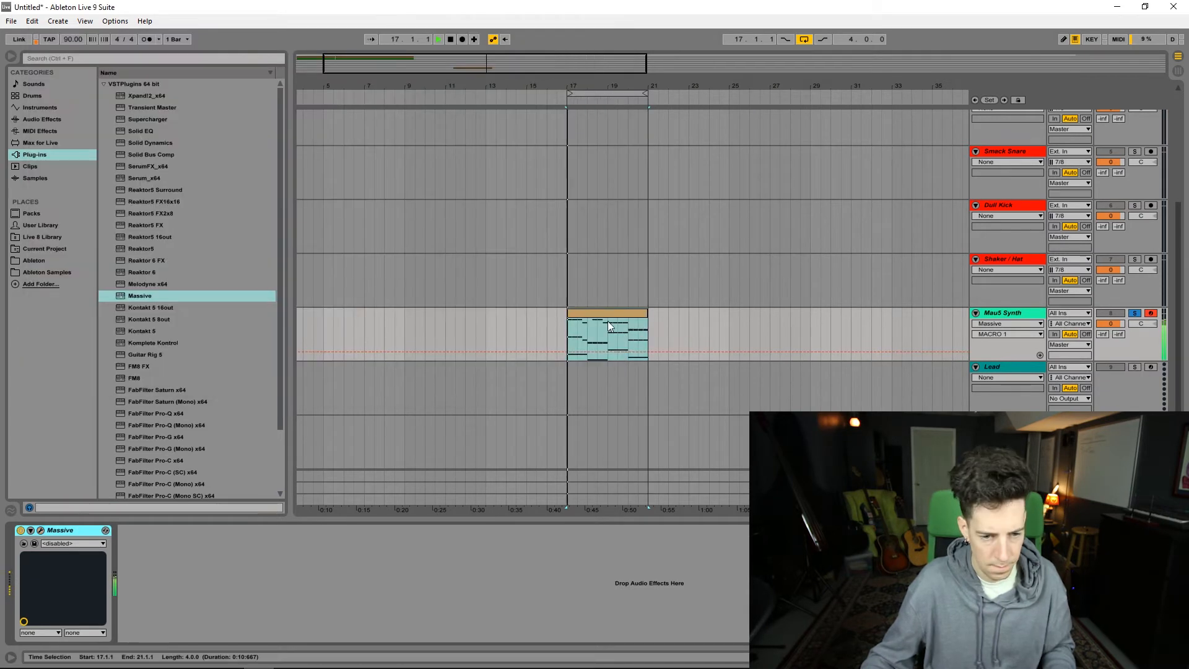
Step: Open the notes of the Mau5 Synth clip and duplicate the low B0 note along bar 2
click(604, 317)
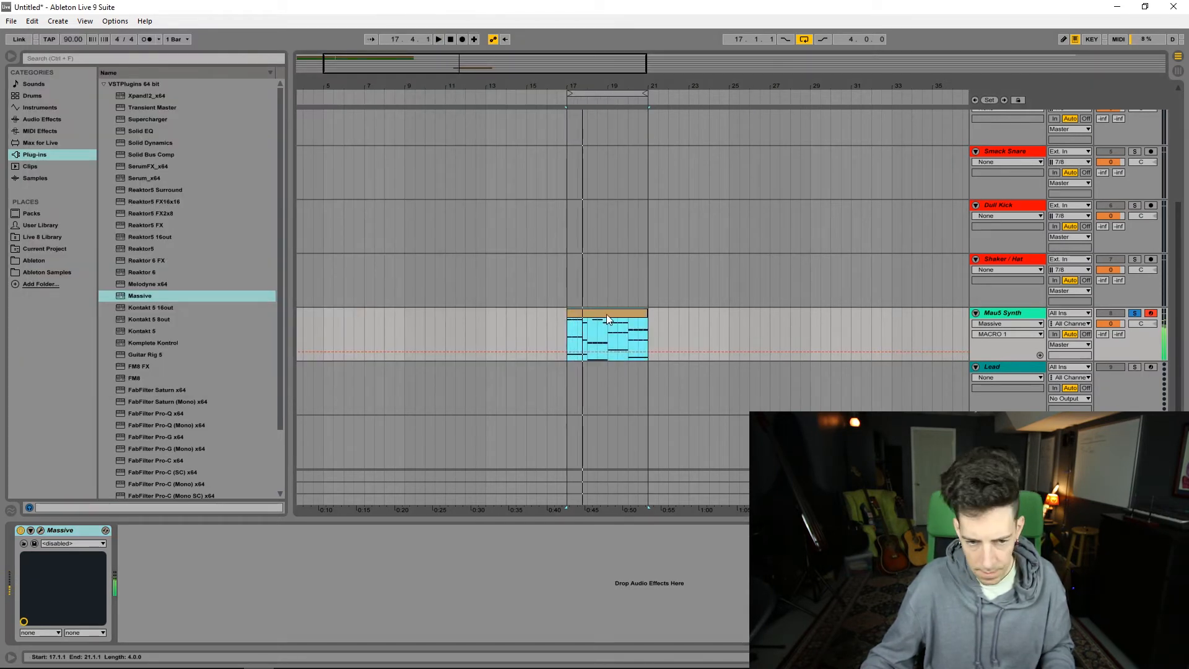
double_click(607, 315)
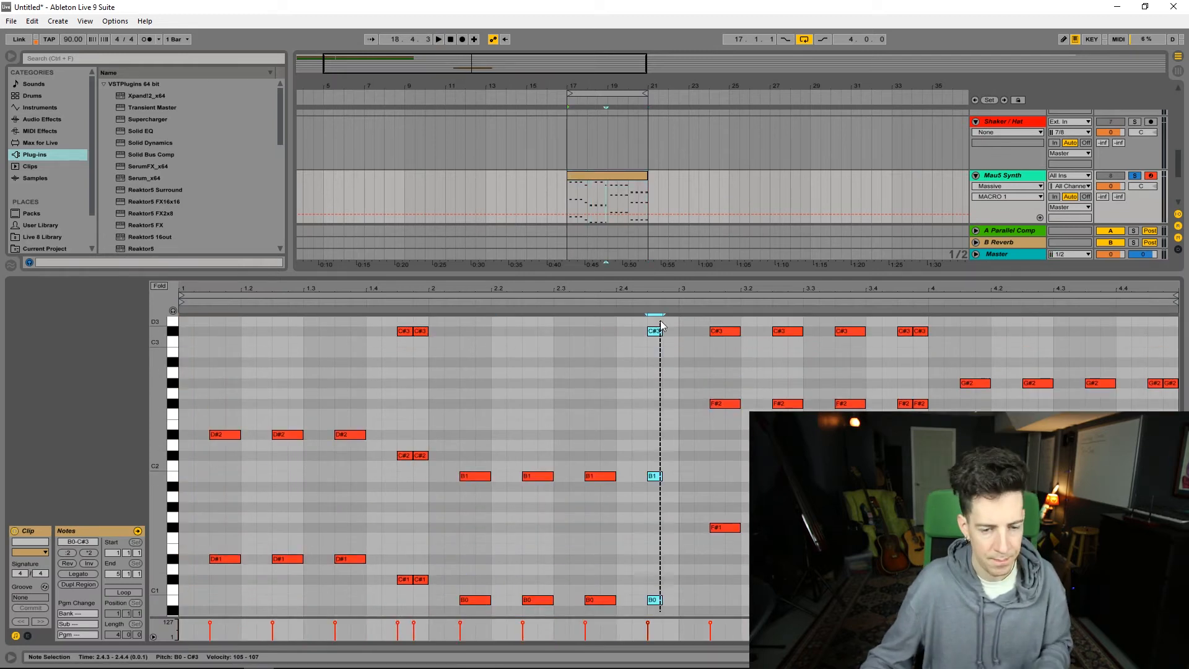
key(ctrl+d)
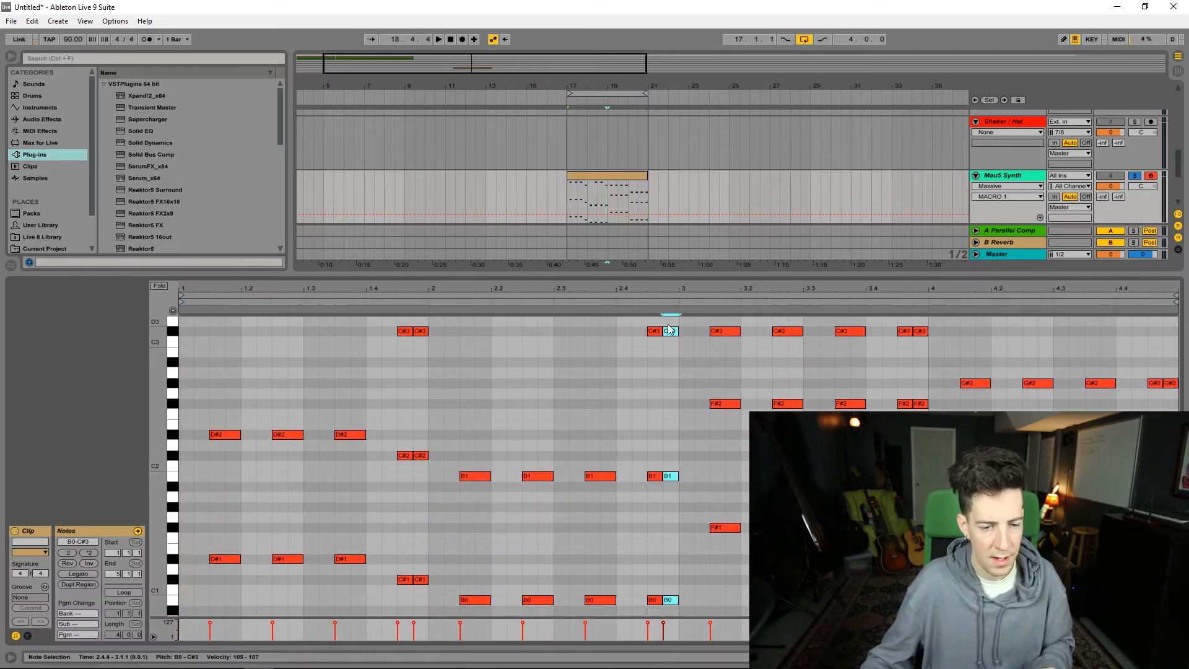
Step: Browse the MPC folder in Swing and Groove and apply an MPC 16 groove to the Mau5 Synth clip
click(44, 586)
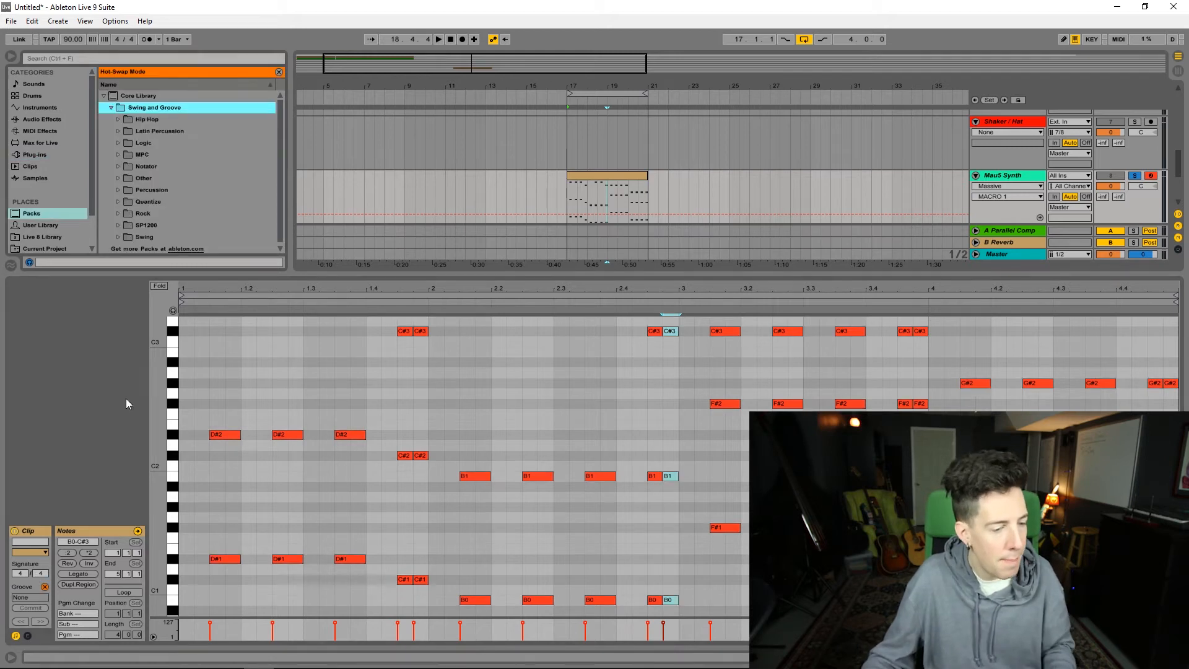
click(119, 154)
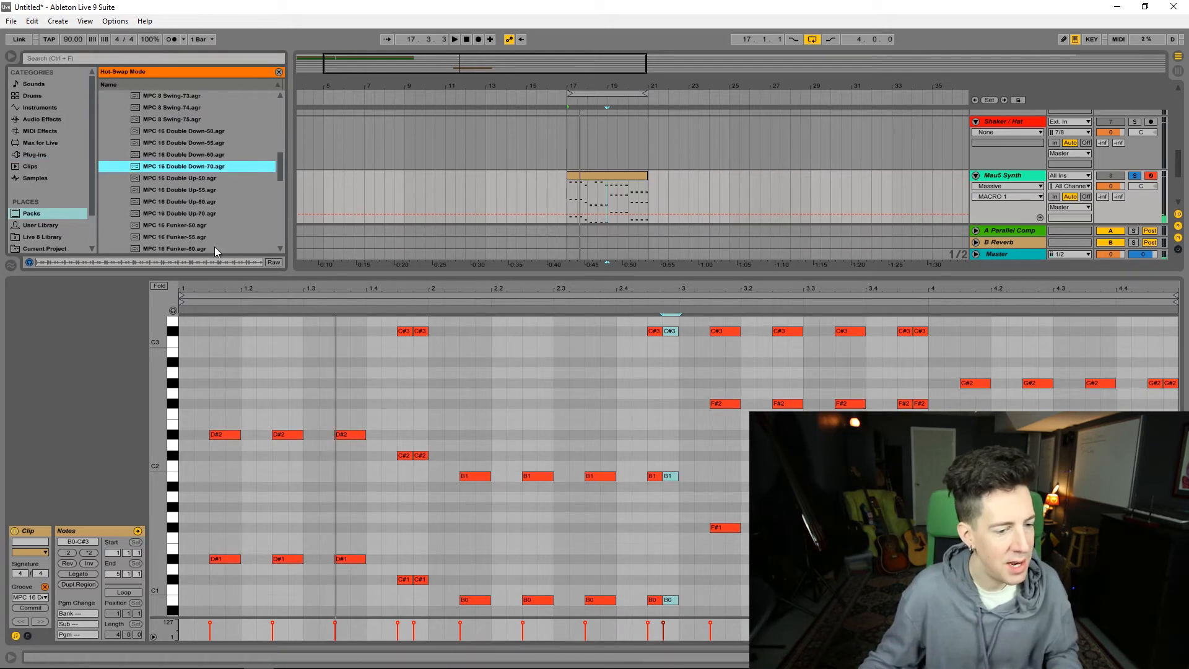
scroll(206, 219, down, 1)
scroll(213, 385, up, 1)
Step: Add an A#2 note to the first chord of the Mau5 Synth clip, lengthen it to match the chord and duplicate it
double_click(214, 385)
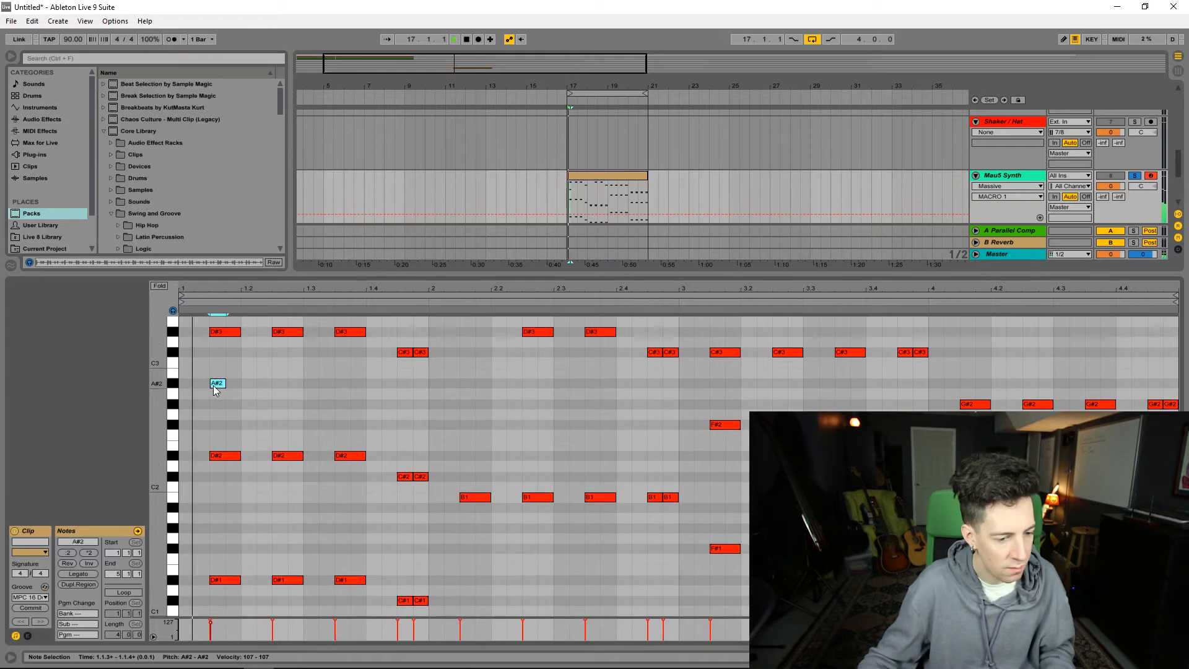
drag(223, 384, 243, 367)
key(ctrl+d)
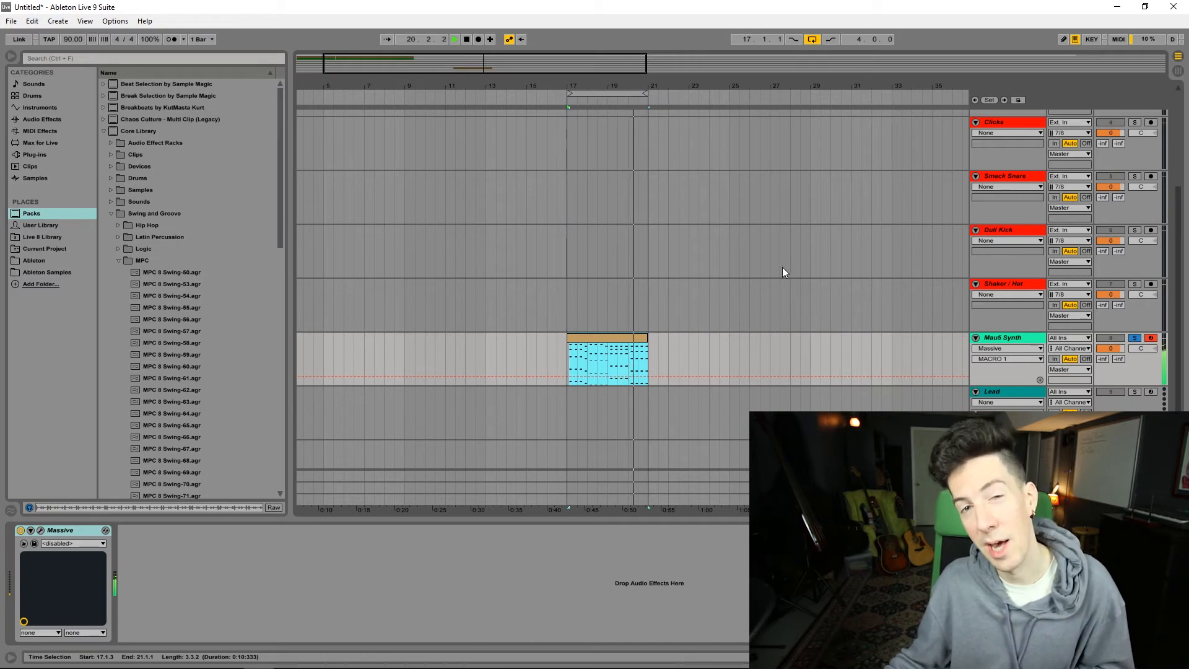
Step: Stop playback and add a Drum Rack track with Kick 808 Thud below 1 Audio, with an empty four-bar clip at bar 17
scroll(884, 303, up, 1)
scroll(929, 197, up, 2)
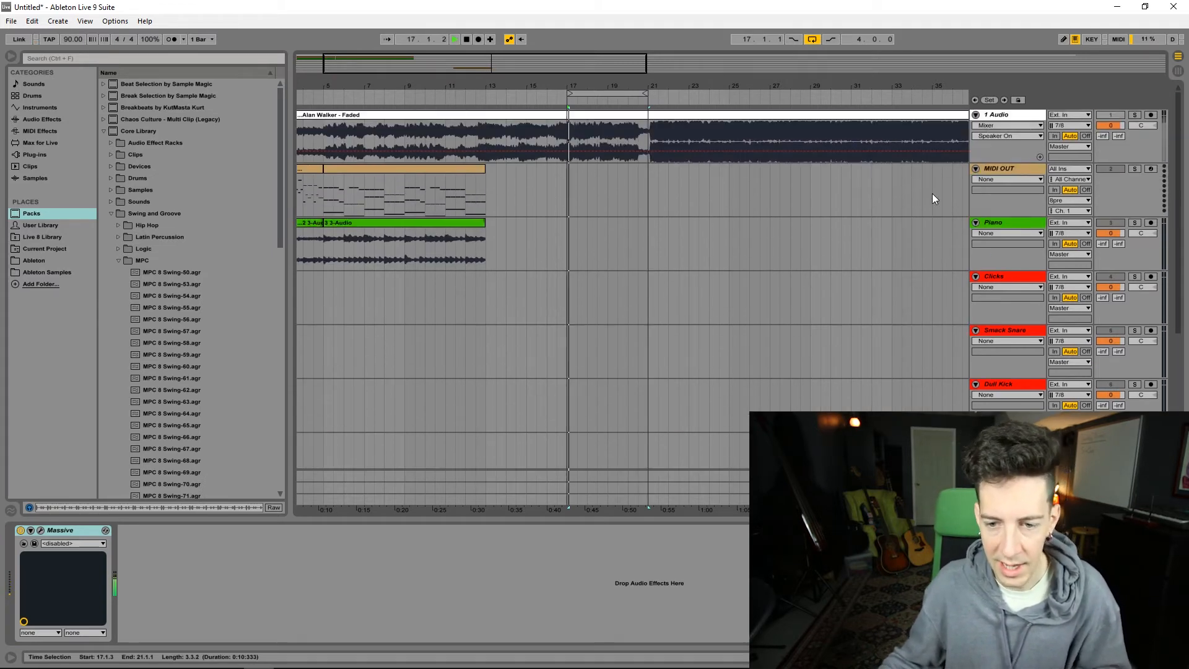
key(space)
click(1021, 116)
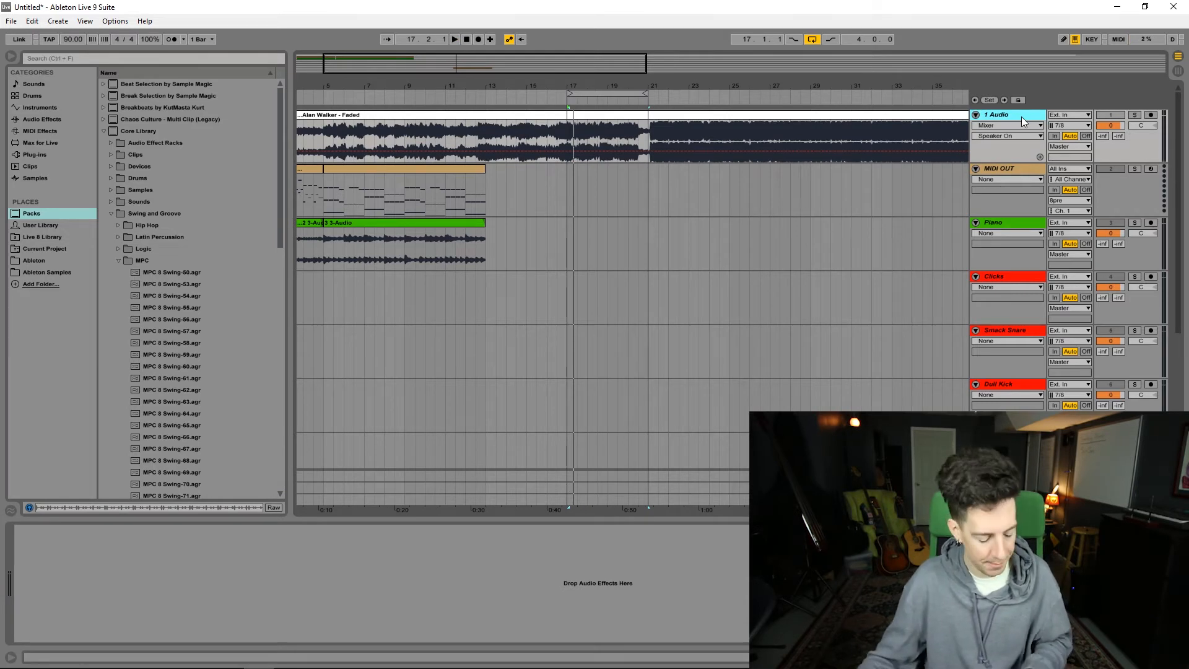
key(ctrl+d)
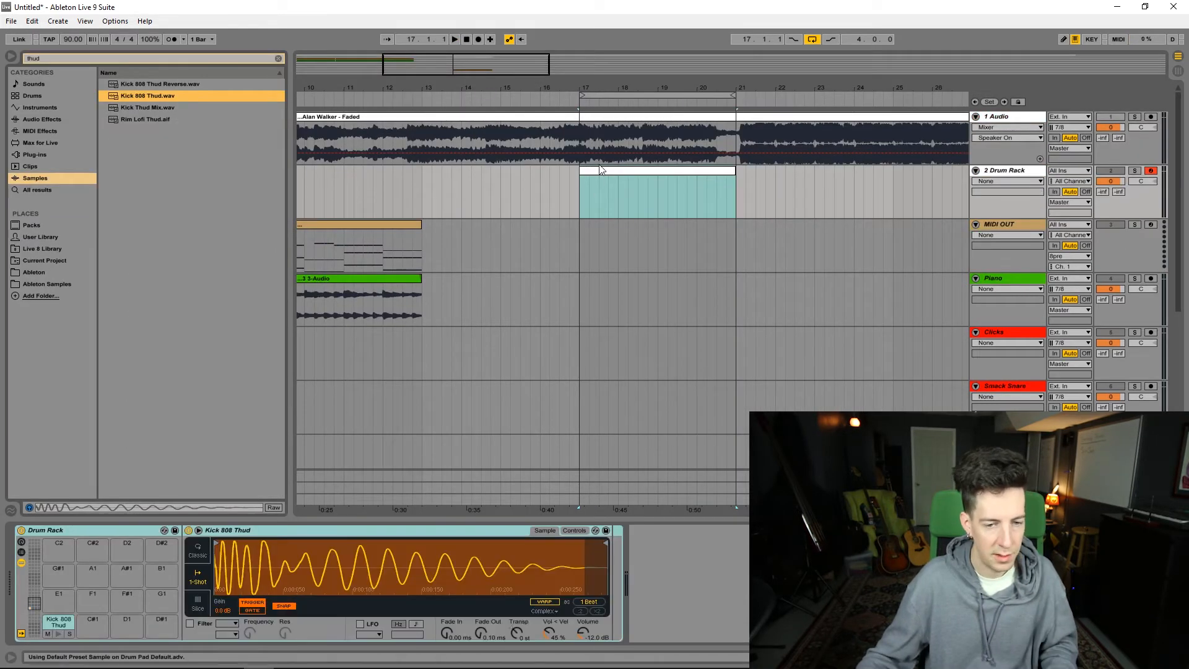
Step: Open the drum clip, draw a one-beat Kick 808 Thud note at its start and duplicate it onto every beat of bar 1
double_click(600, 171)
double_click(216, 323)
drag(220, 323, 265, 322)
key(ctrl+d)
key(ctrl+d)
key(ctrl+d)
Step: Duplicate the bar of kicks to fill all four bars, play it back and select the finished clip in the arrangement
drag(430, 350, 250, 310)
key(ctrl+d)
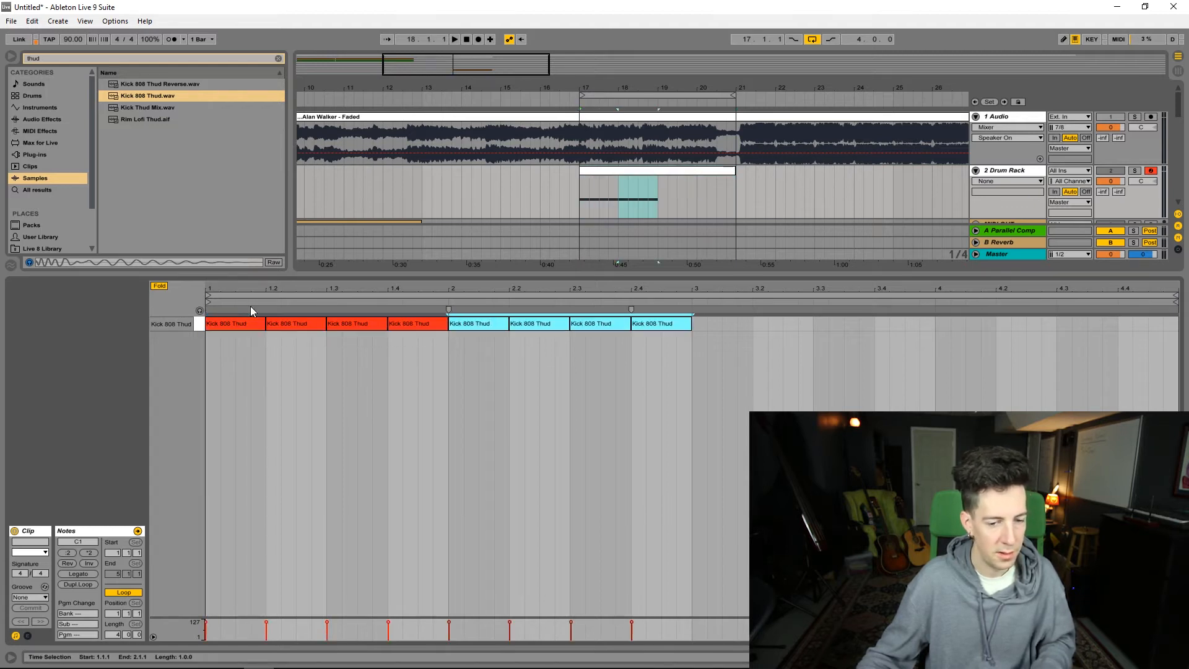
key(ctrl+d)
key(ctrl+d)
key(space)
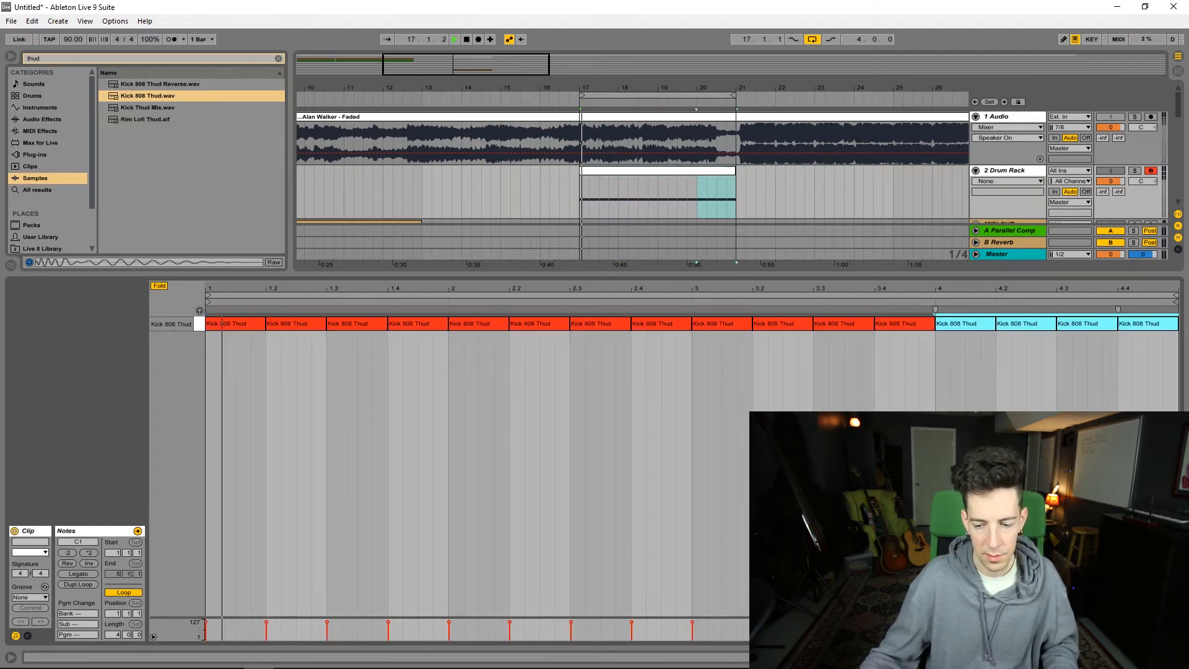
key(ctrl+alt+l)
click(617, 170)
drag(789, 88, 789, 74)
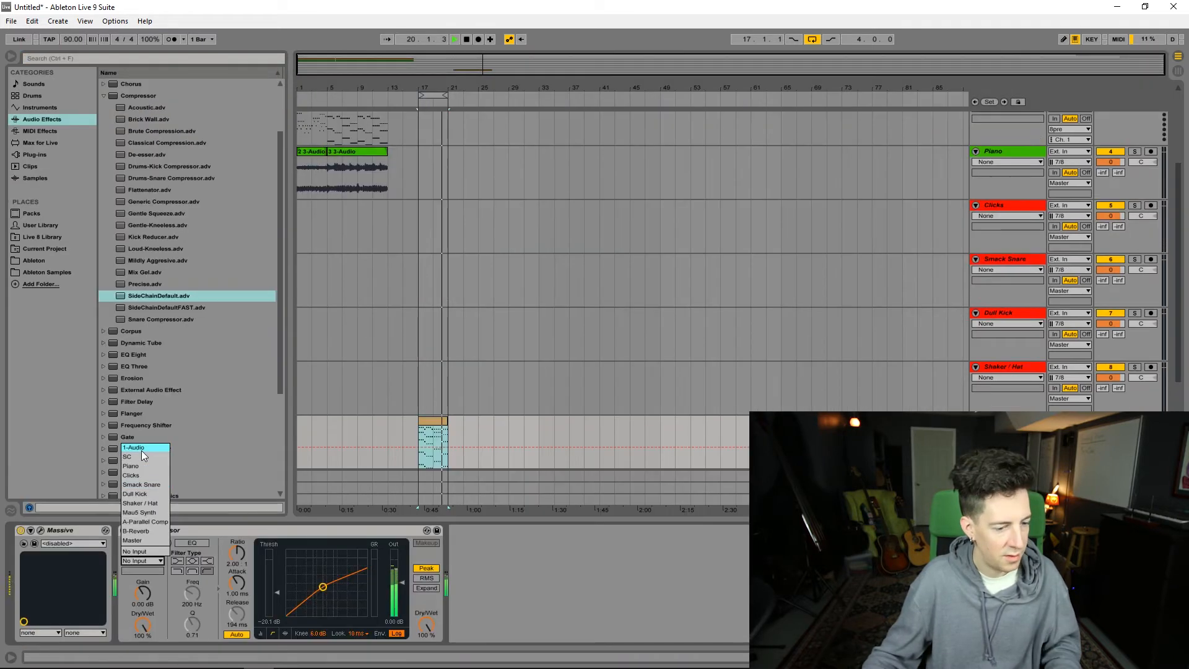
Step: Feed the sidechain of the Mau5 Synth's Compressor from the SC track and lower its threshold to -25.5 dB
click(140, 457)
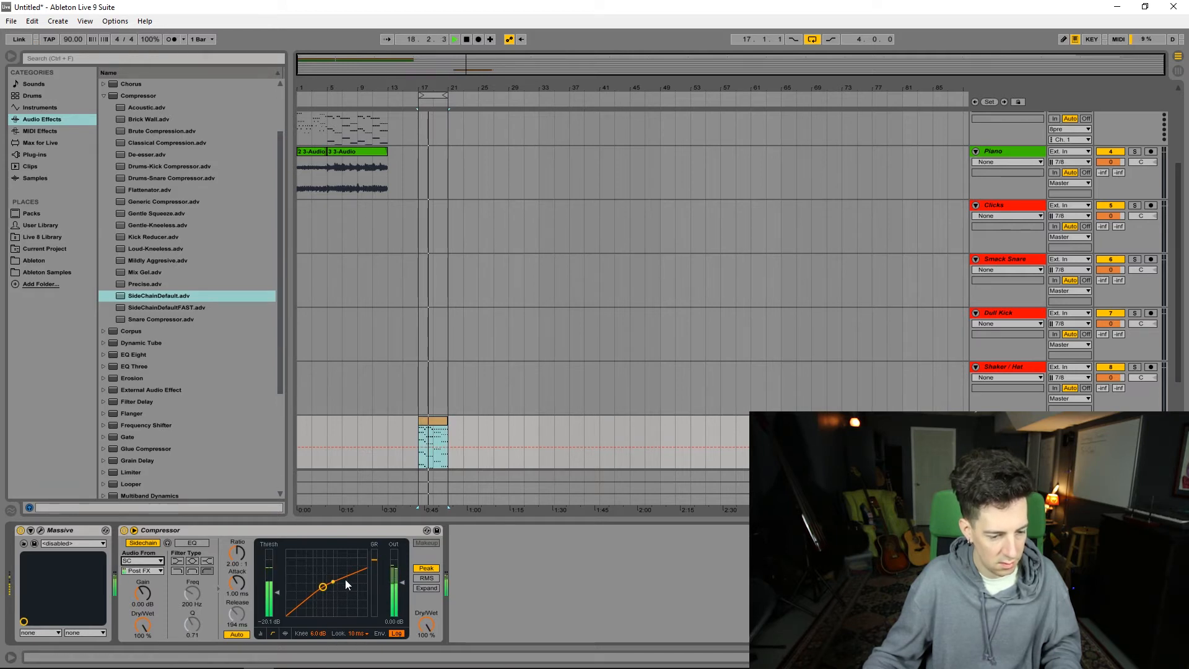
drag(284, 588, 284, 594)
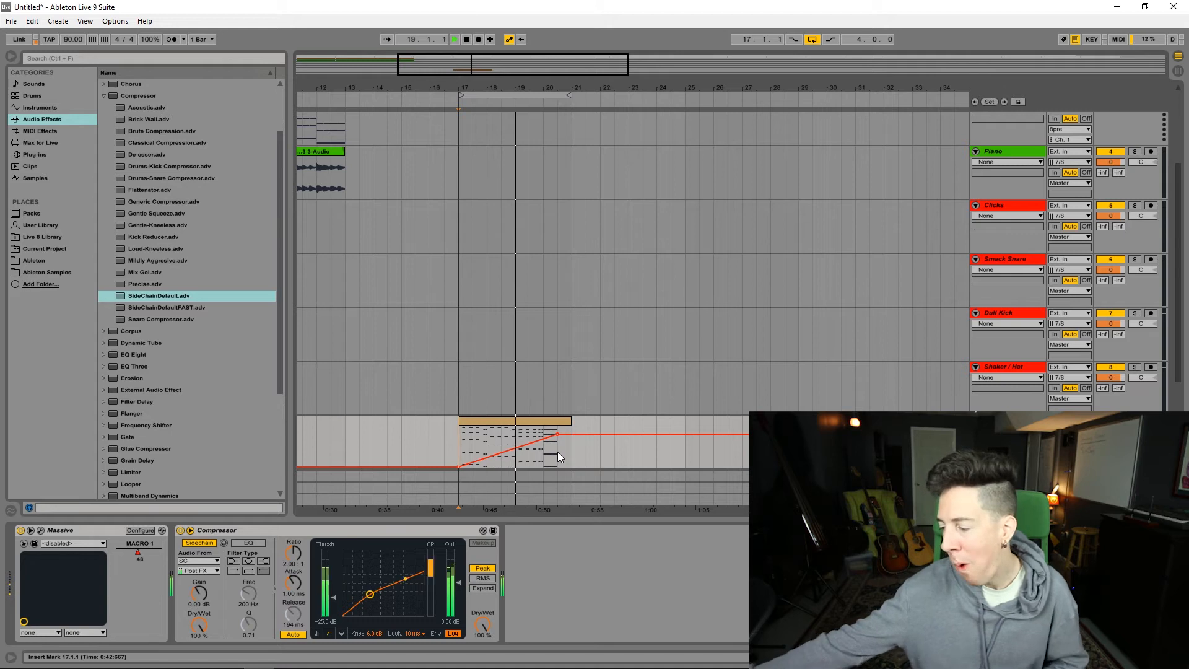
click(557, 456)
key(space)
Step: Open Massive on the Mau5 Synth track, examine the patch's oscillator and filter settings and its preset browser, and close it
click(42, 543)
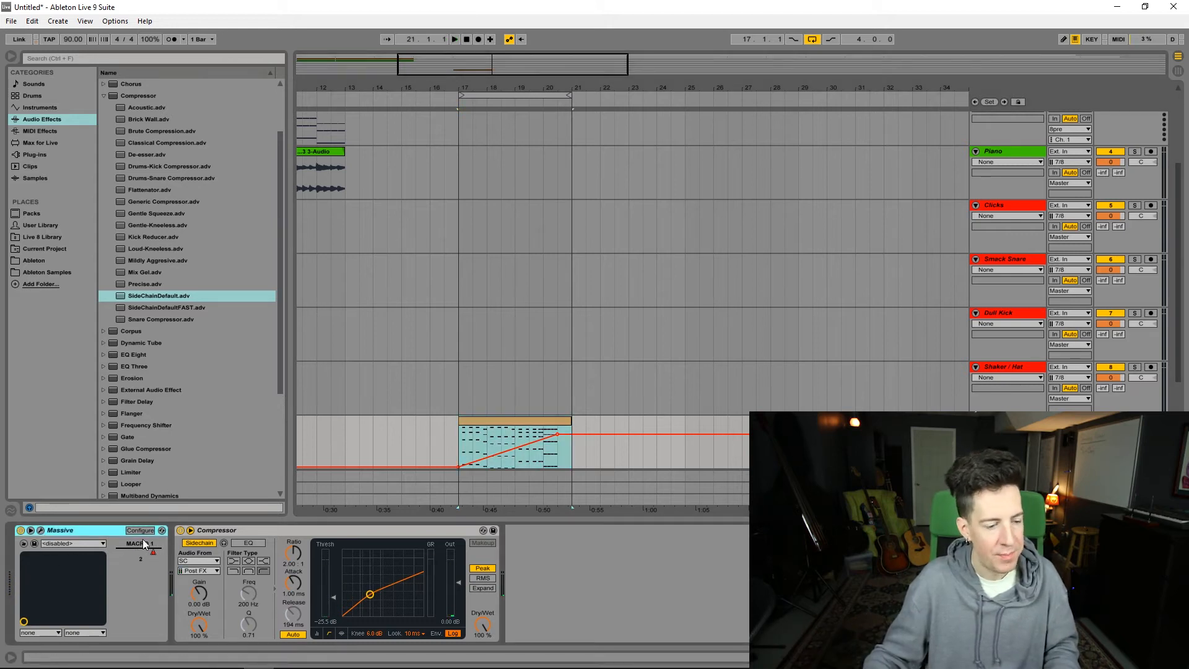
click(41, 530)
click(462, 76)
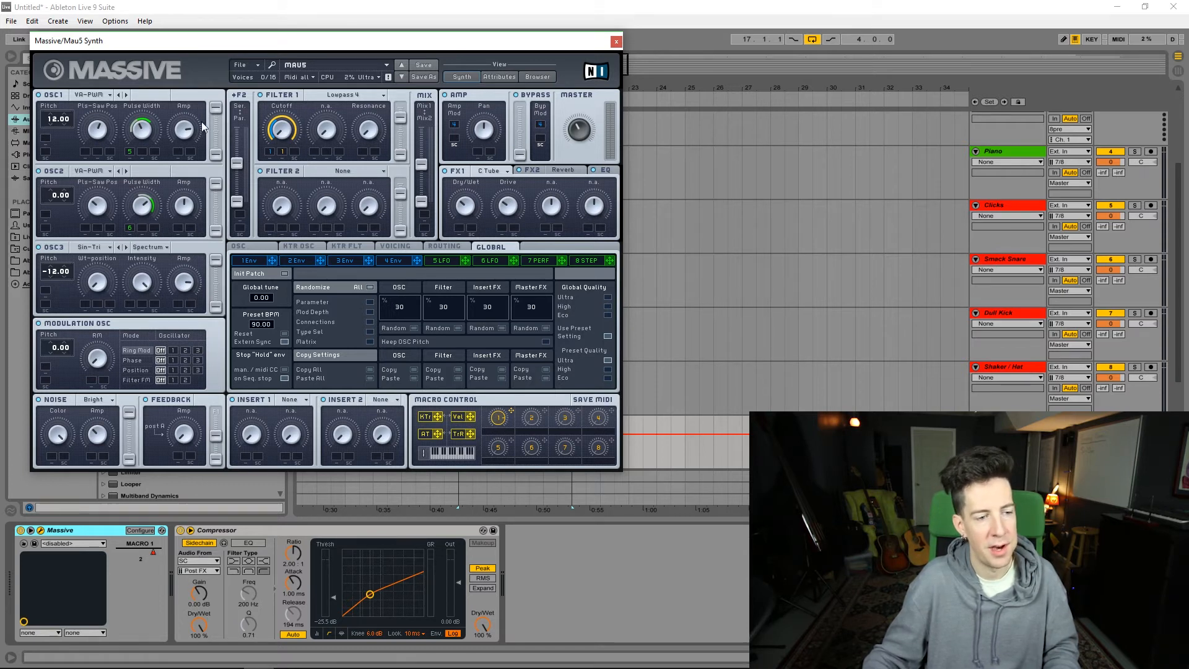
click(537, 77)
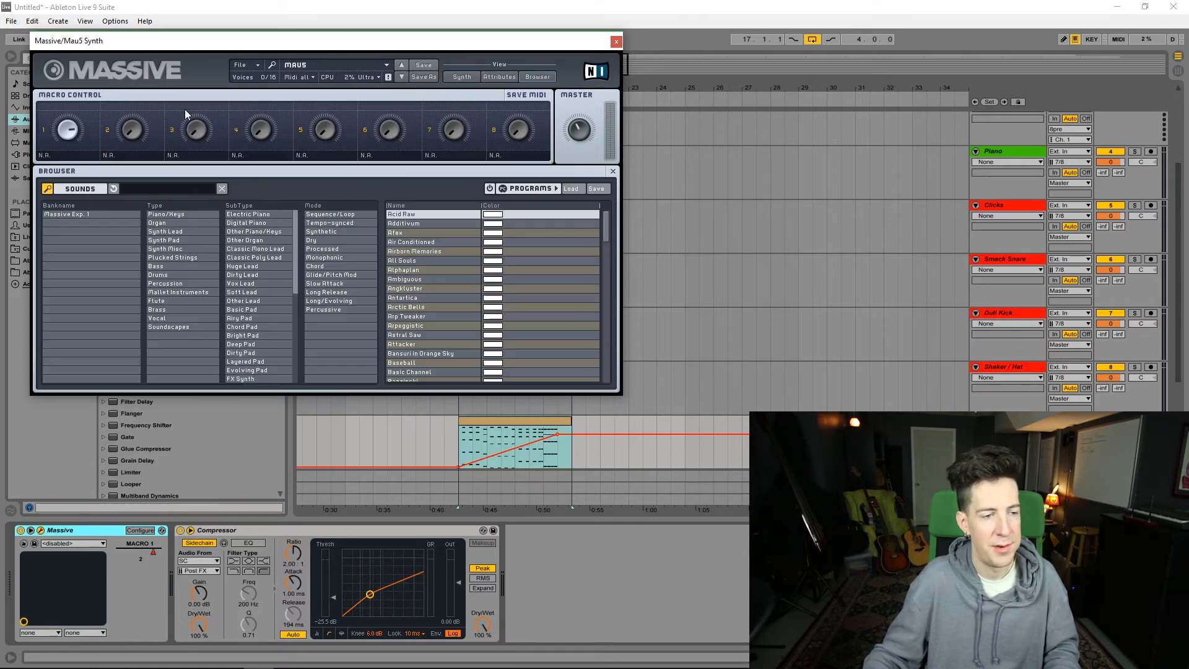
click(616, 42)
Step: Play the Mau5 Synth clip from bar 17 to hear the rising Macro 1 automation with the sidechain compression
click(537, 423)
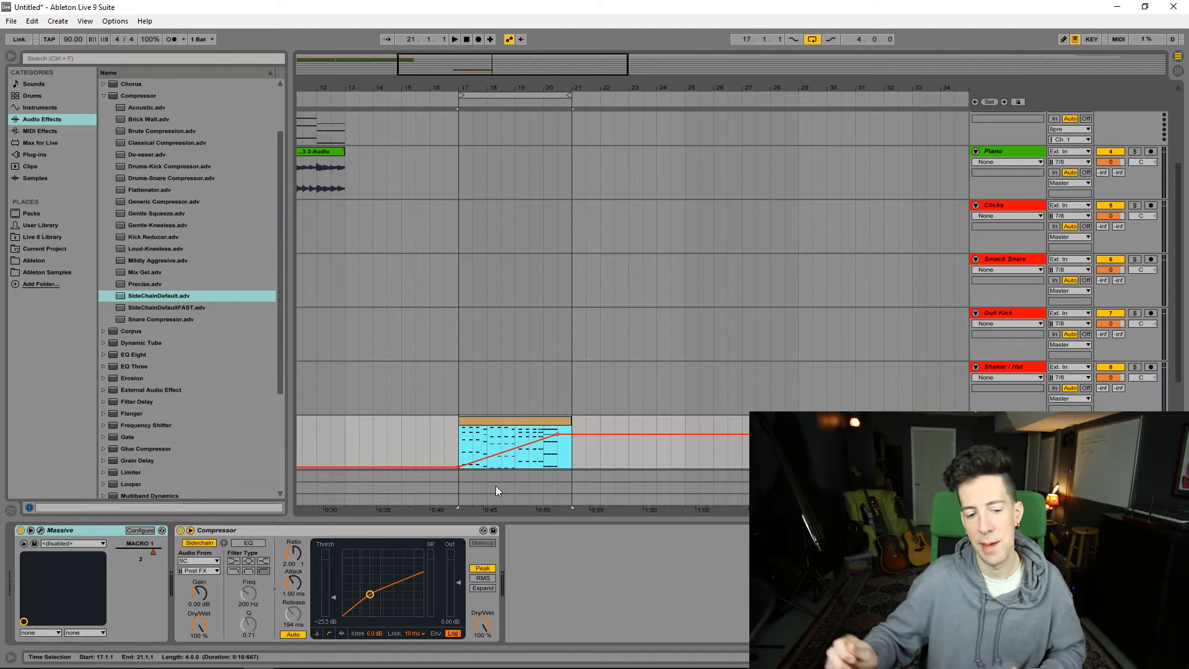
click(465, 447)
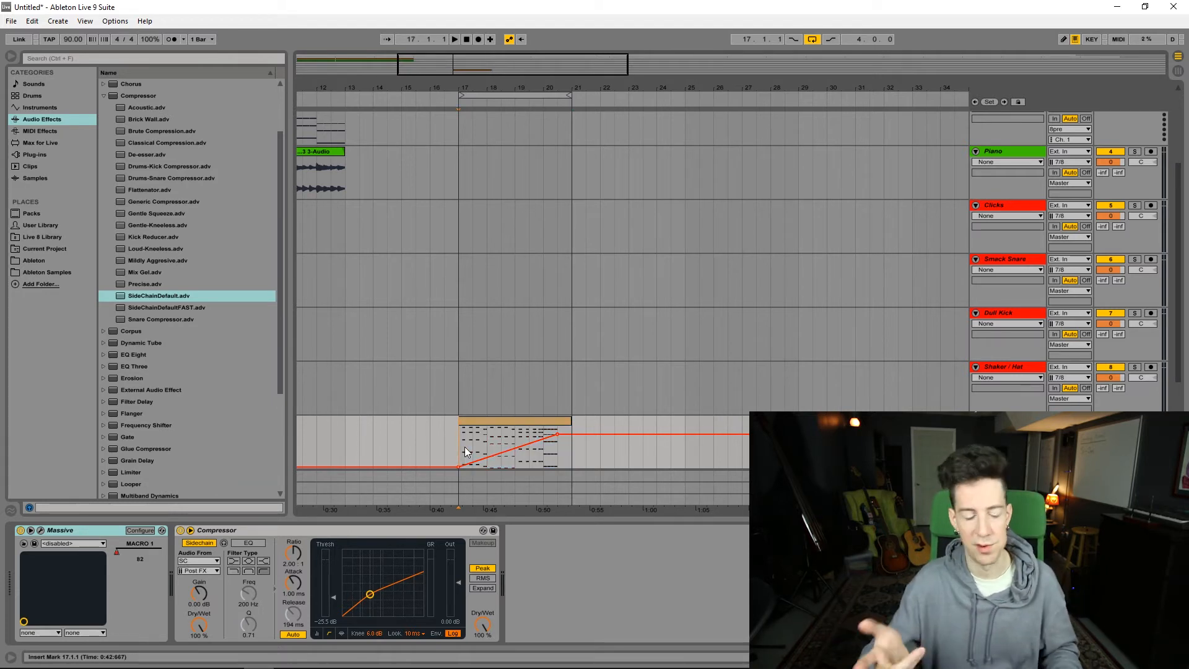
key(space)
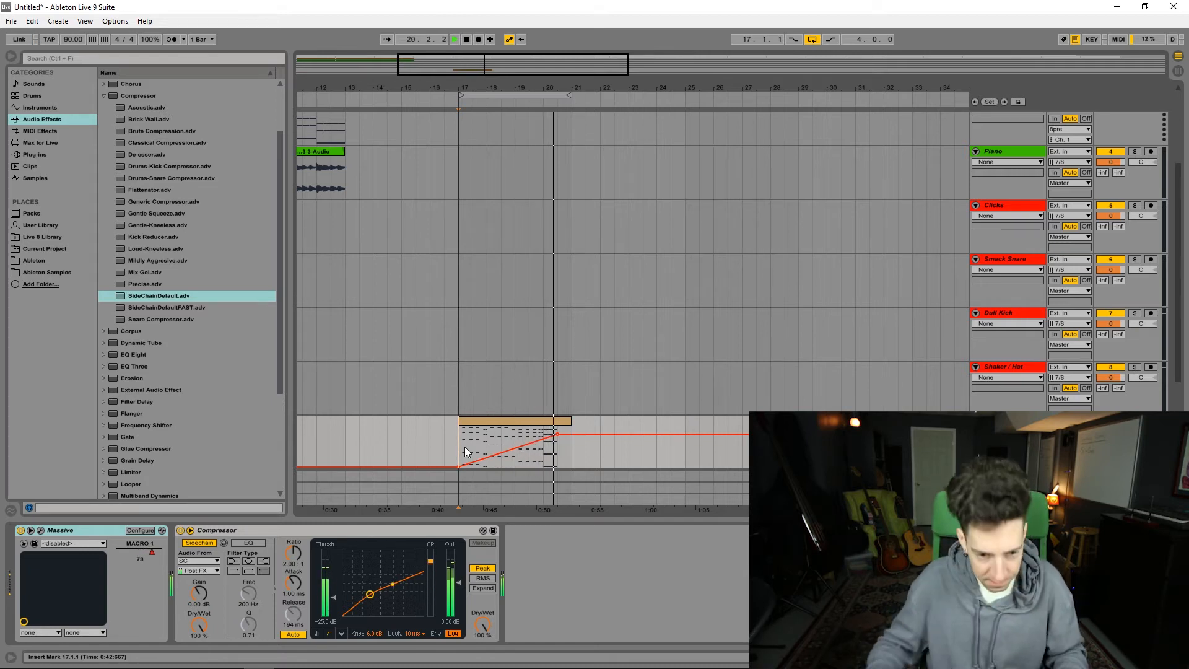
click(494, 425)
key(space)
Step: Set the Mau5 Synth track volume to -4 dB
click(1110, 431)
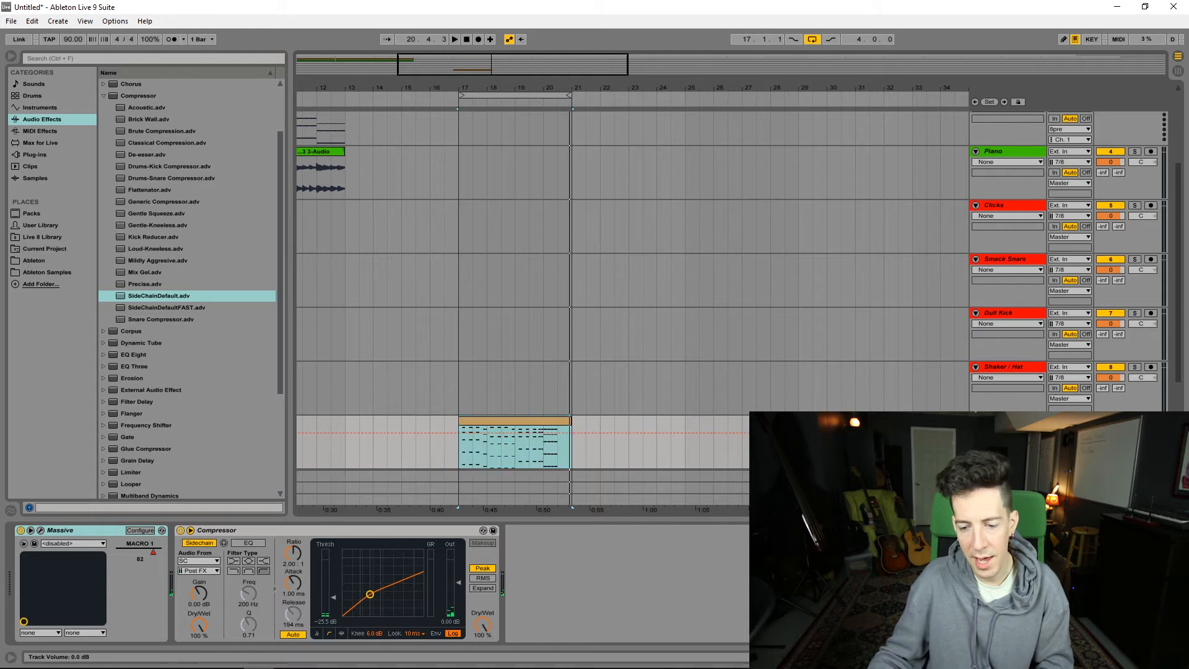
text(-3)
key(Return)
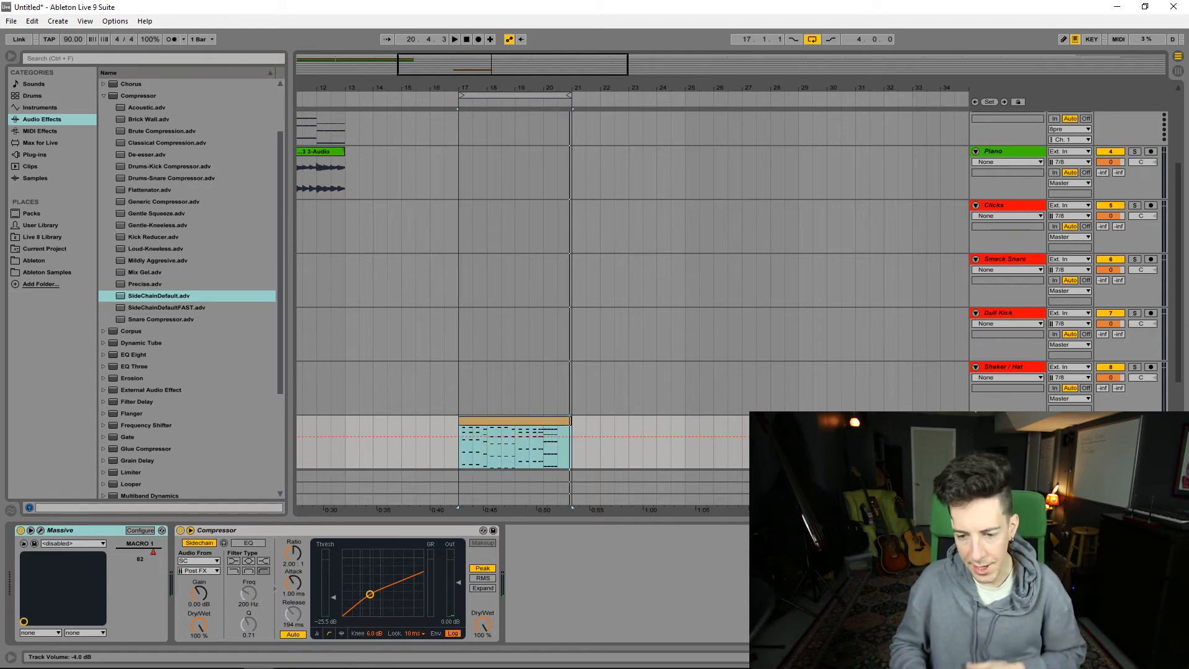
Step: Arm the Lead track with Massive loaded and go through the synth's oscillator and voicing settings
click(434, 330)
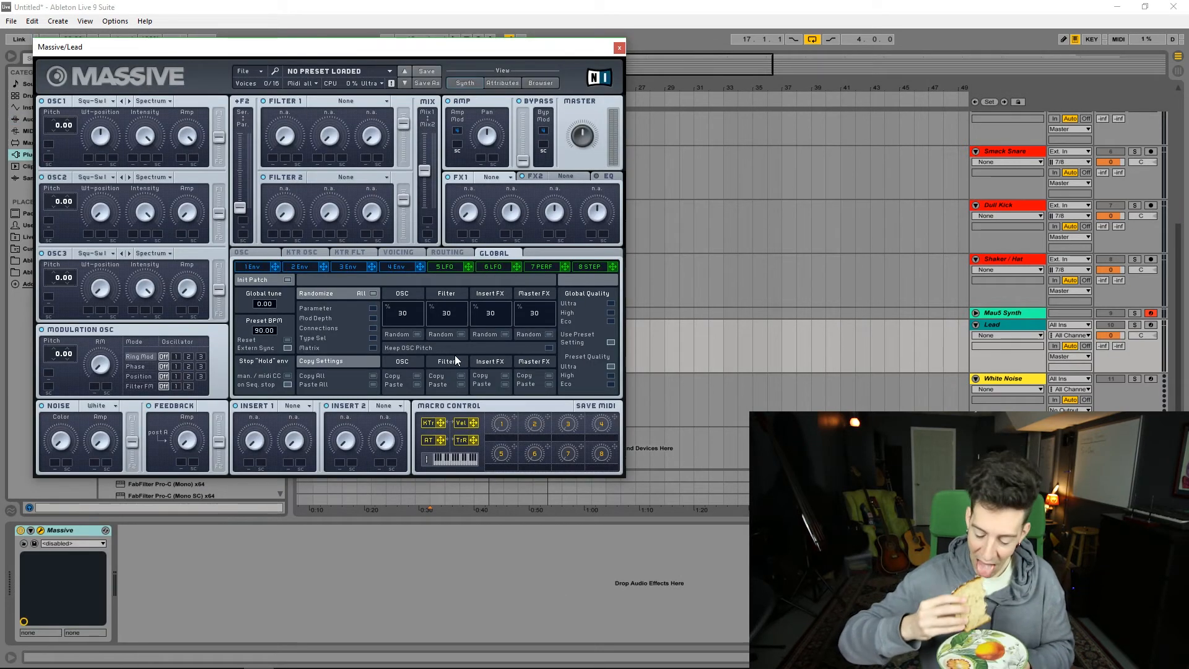
click(1150, 326)
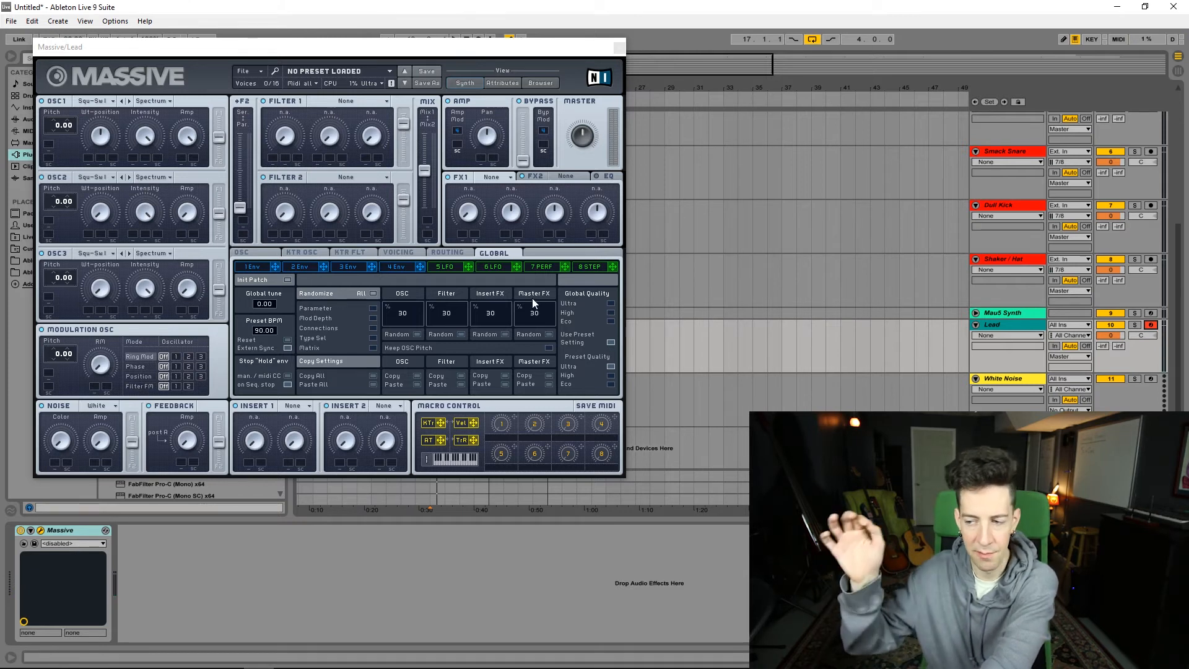
click(254, 252)
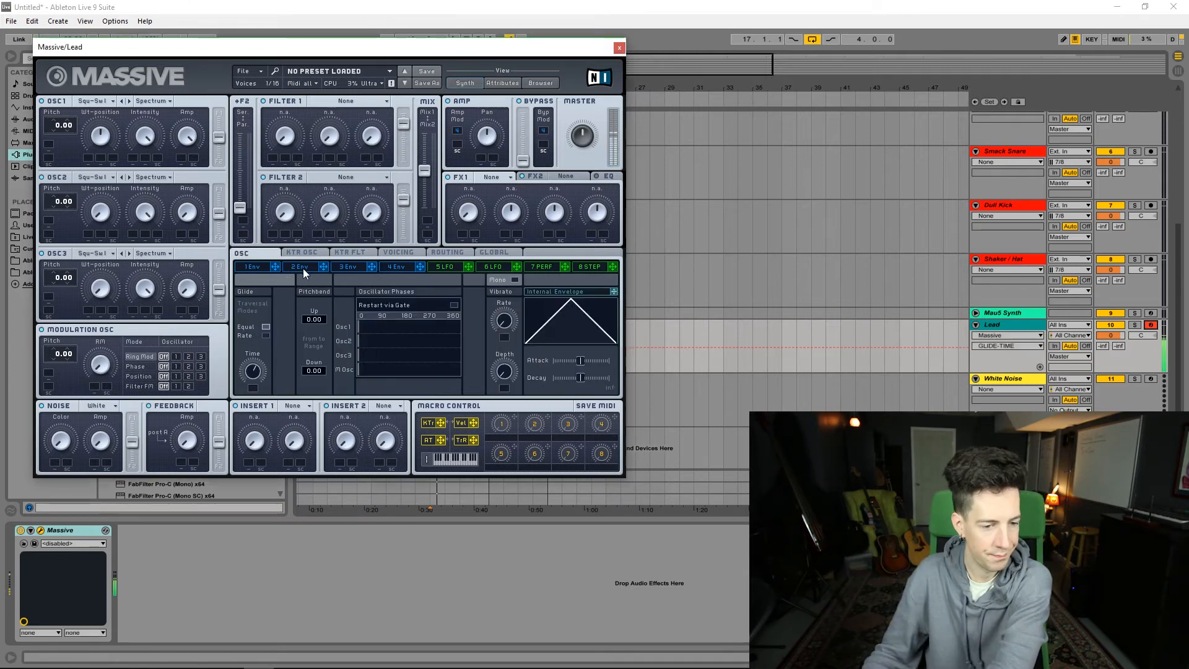
click(397, 253)
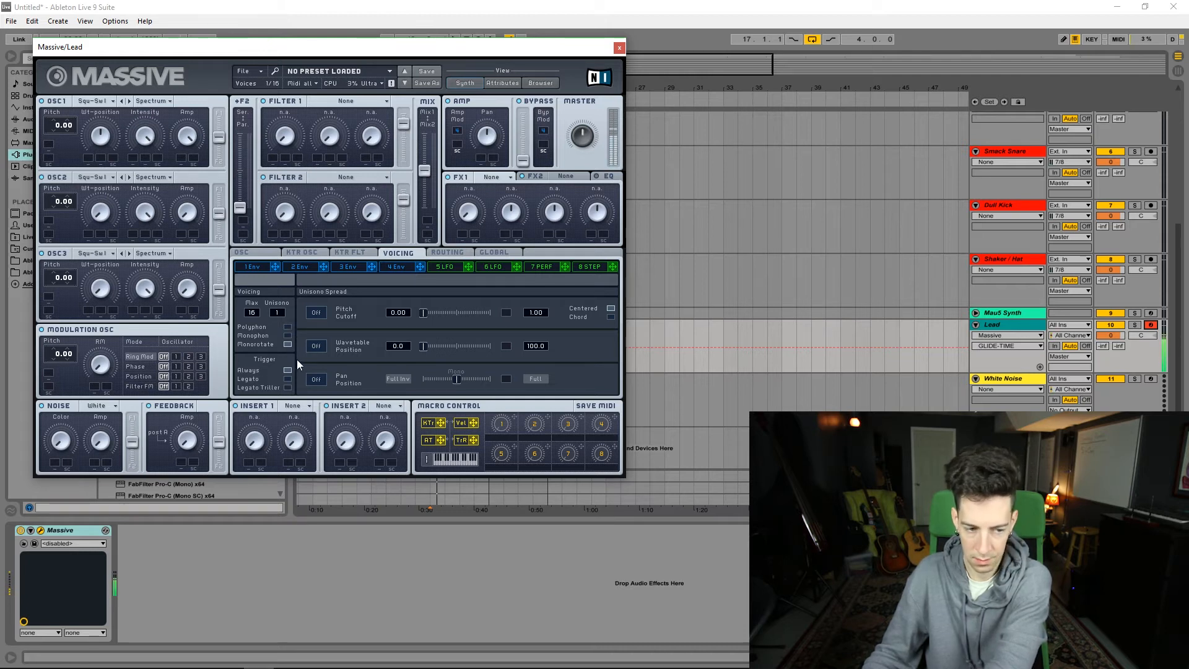
click(257, 250)
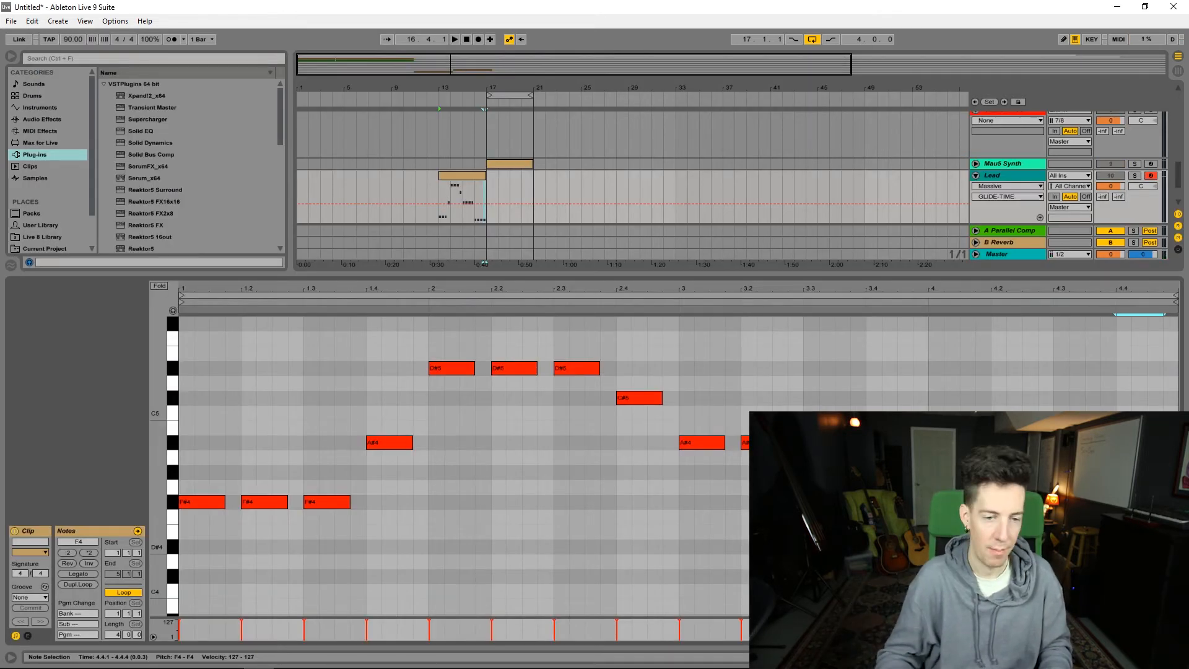
Step: Play the Lead melody and set the loop to the four-bar Lead clip starting at bar 13
key(space)
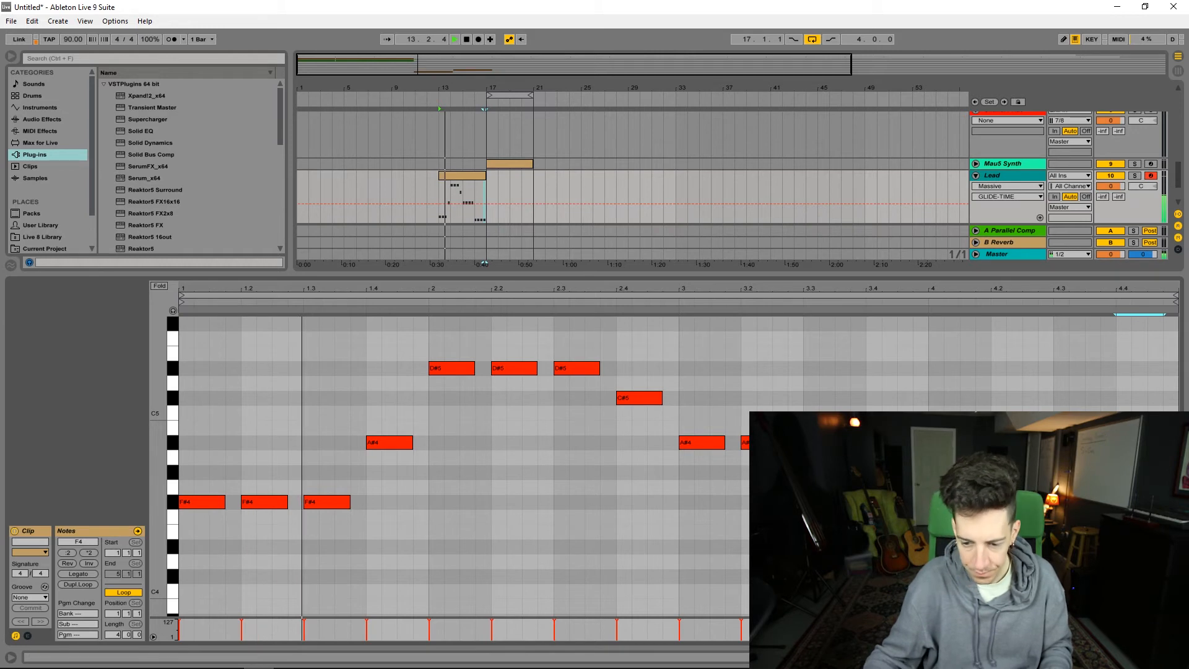
key(shift+Tab)
click(467, 370)
key(ctrl+l)
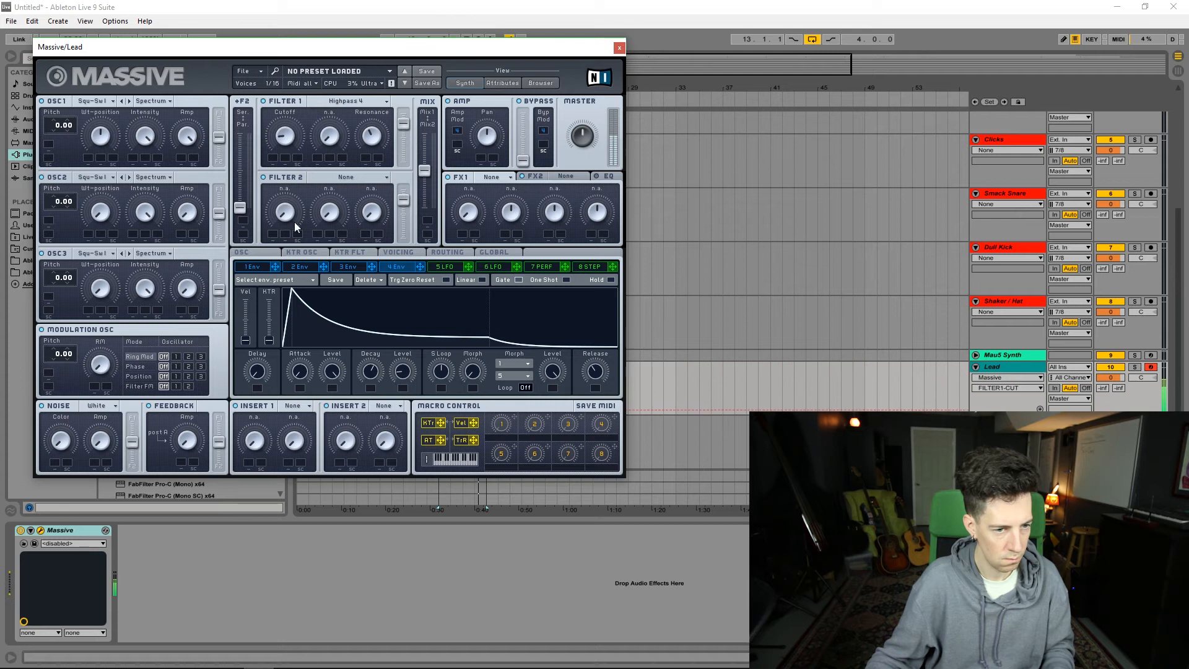
Step: Change the Lead's Filter 1 to Lowpass 2 and add a Large Hall reverb with Dry/Wet at 14%
click(347, 103)
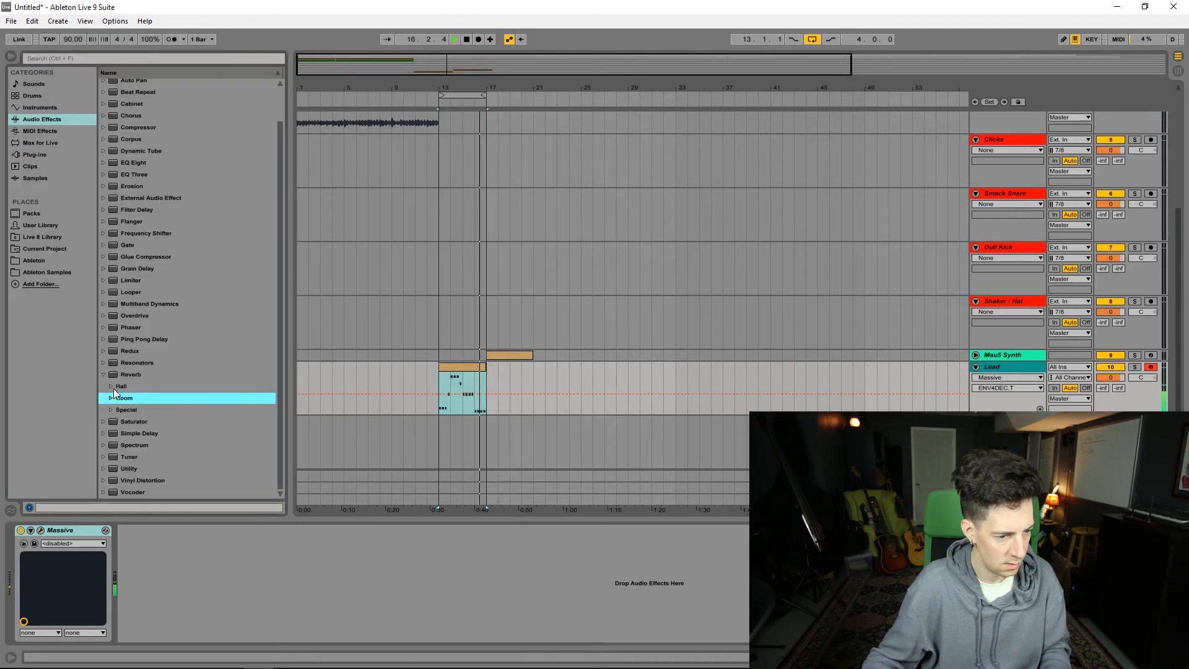
click(112, 389)
scroll(124, 370, down, 3)
double_click(161, 374)
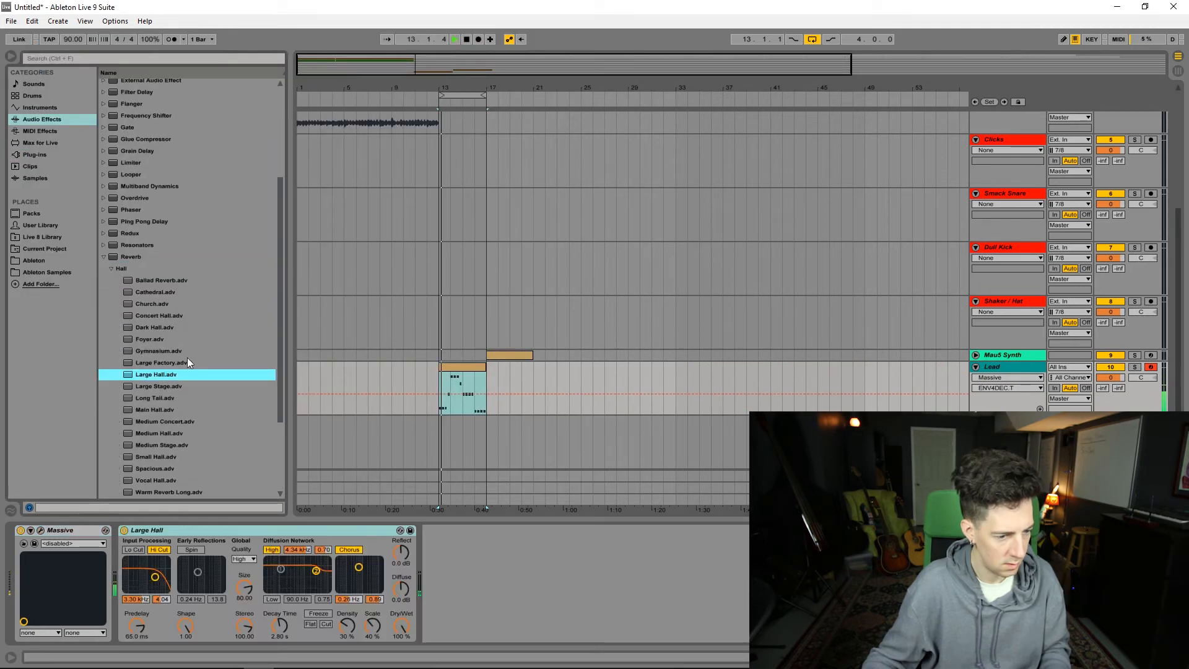
drag(401, 626, 401, 666)
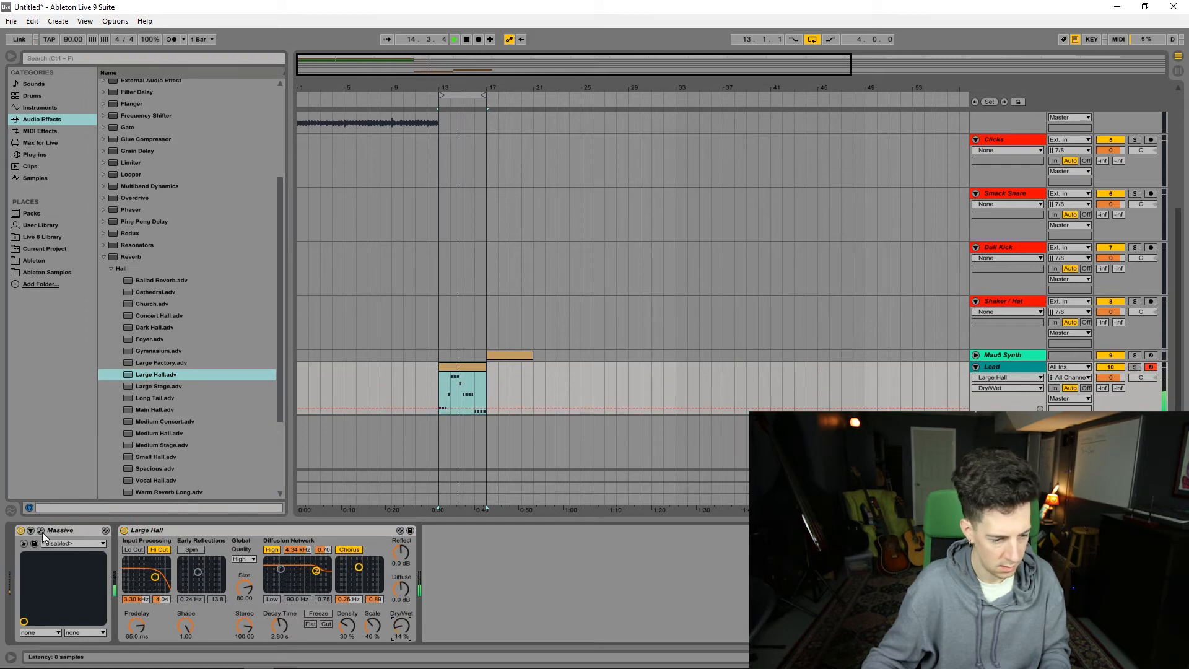
Step: Lengthen the attack of envelope 4 in the Lead's Massive patch
click(41, 531)
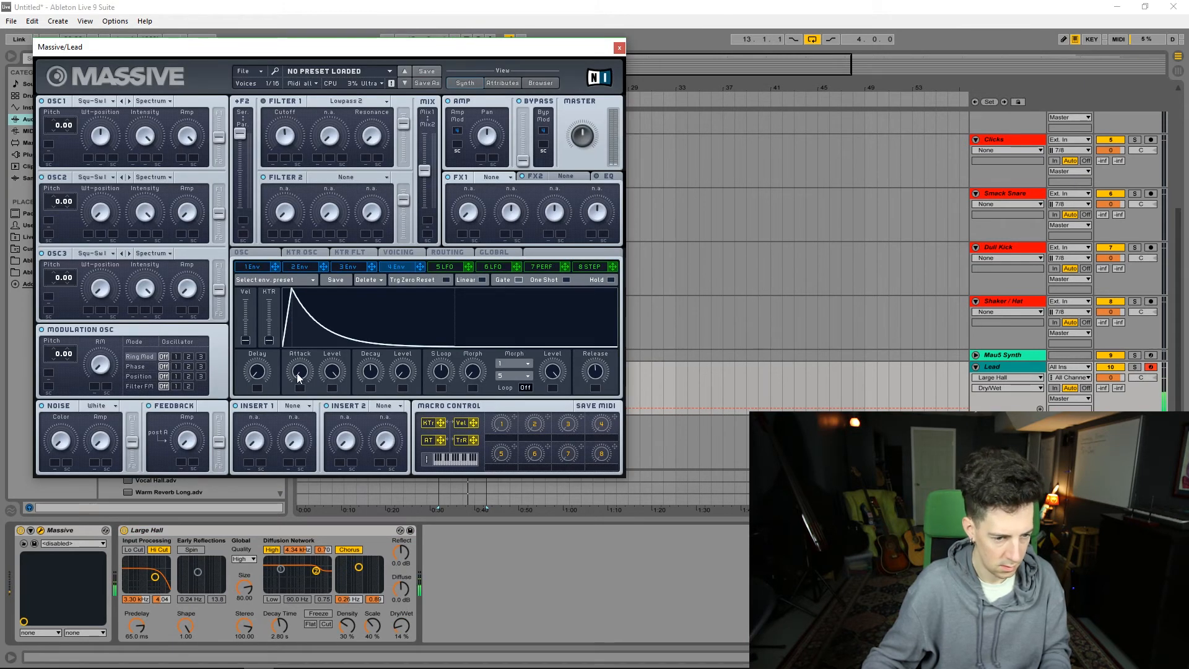
drag(298, 378, 299, 365)
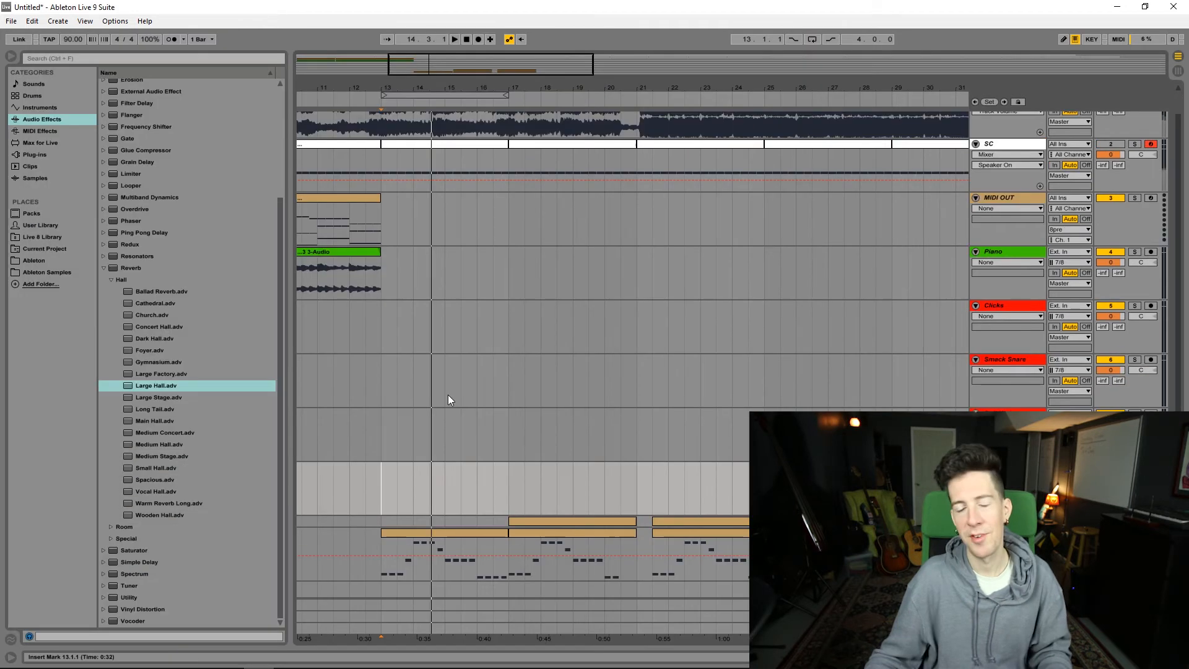
Step: Select the first clip on the MIDI OUT track at the start of the arrangement
scroll(479, 312, down, 1)
scroll(551, 333, up, 2)
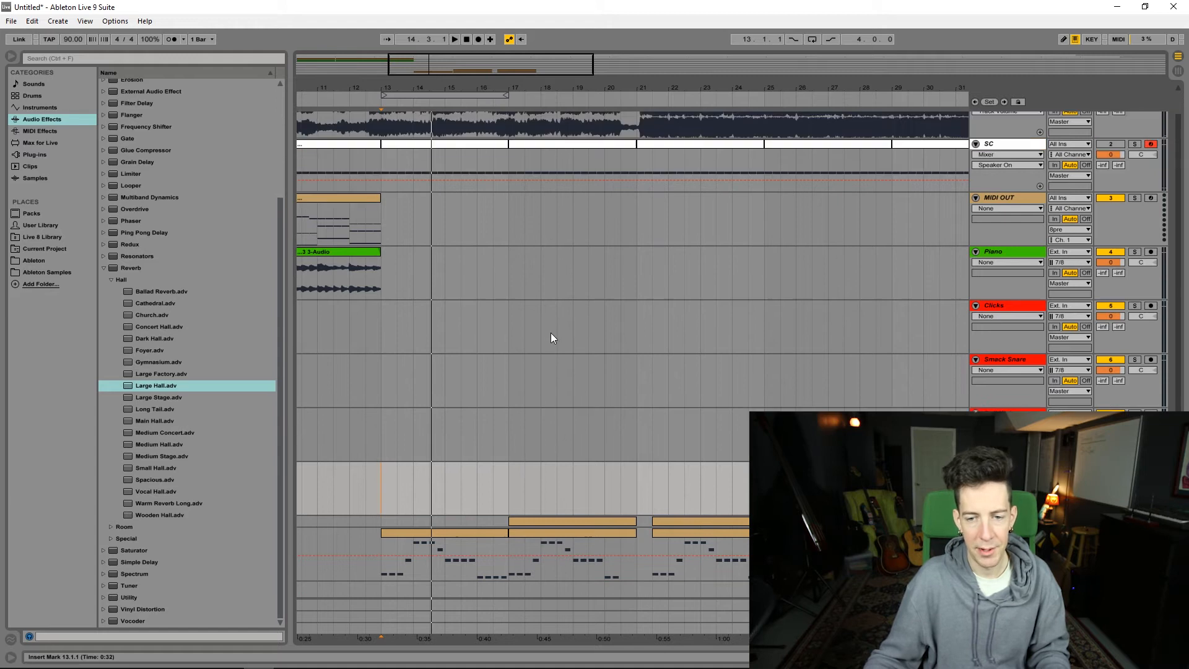
drag(480, 59, 479, 28)
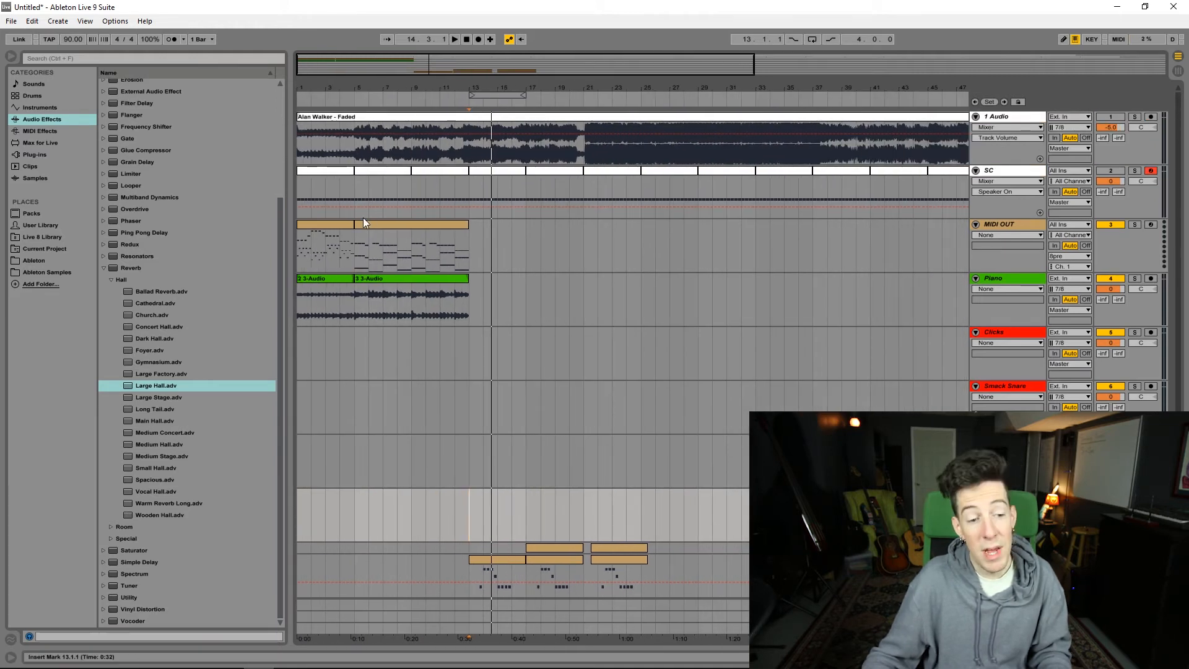
click(344, 224)
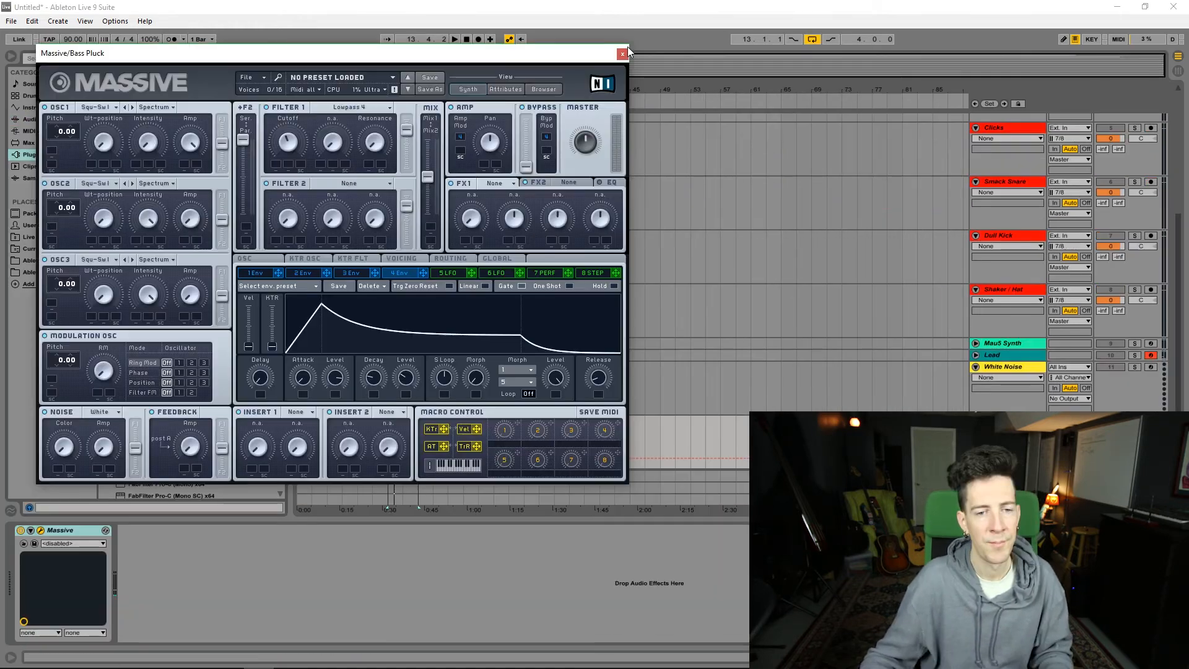
Step: Show the notes of the Bass Pluck clip at bar 13, solo the track and play the pattern
click(626, 52)
double_click(397, 422)
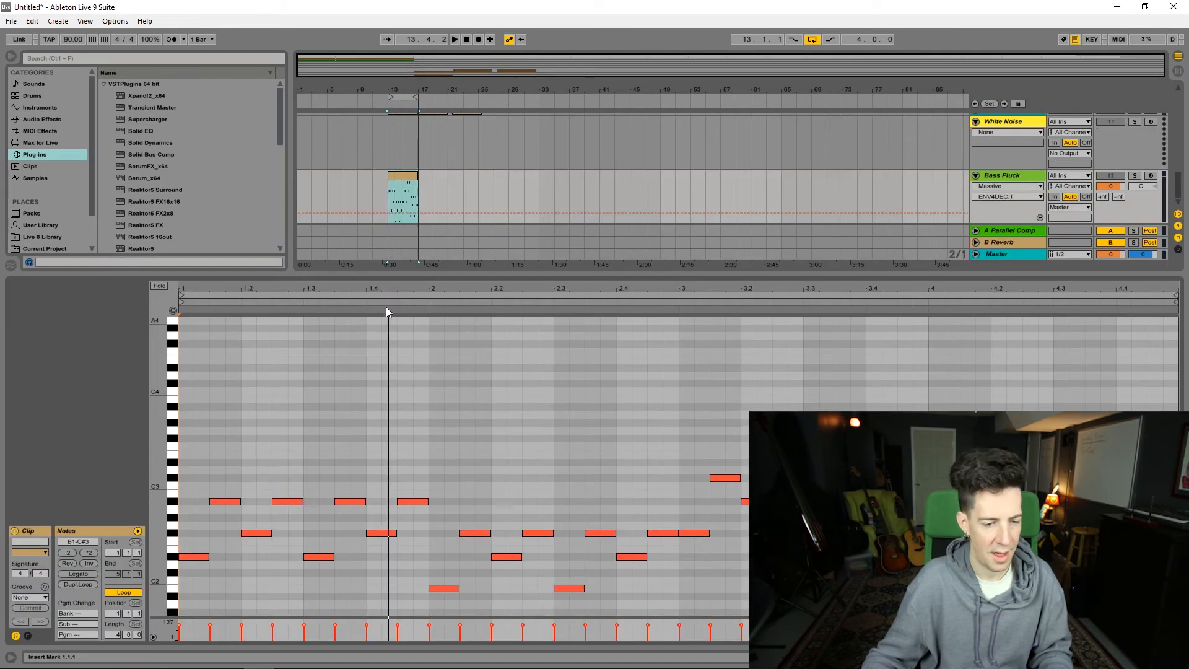
scroll(302, 369, down, 4)
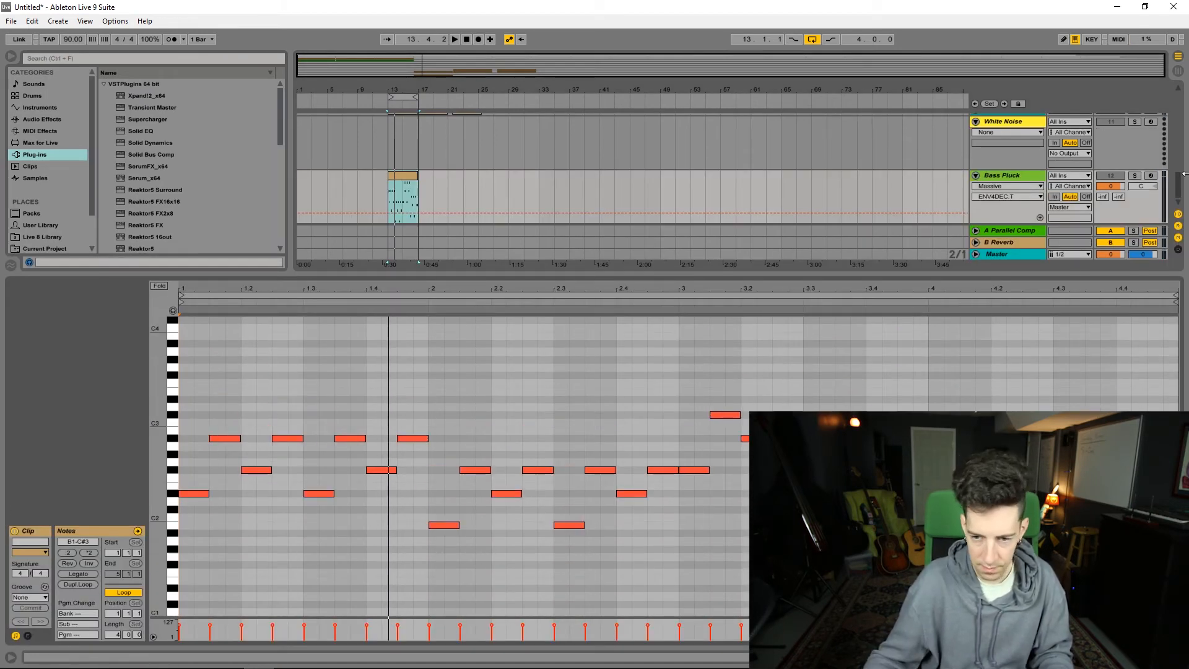
key(space)
click(1135, 176)
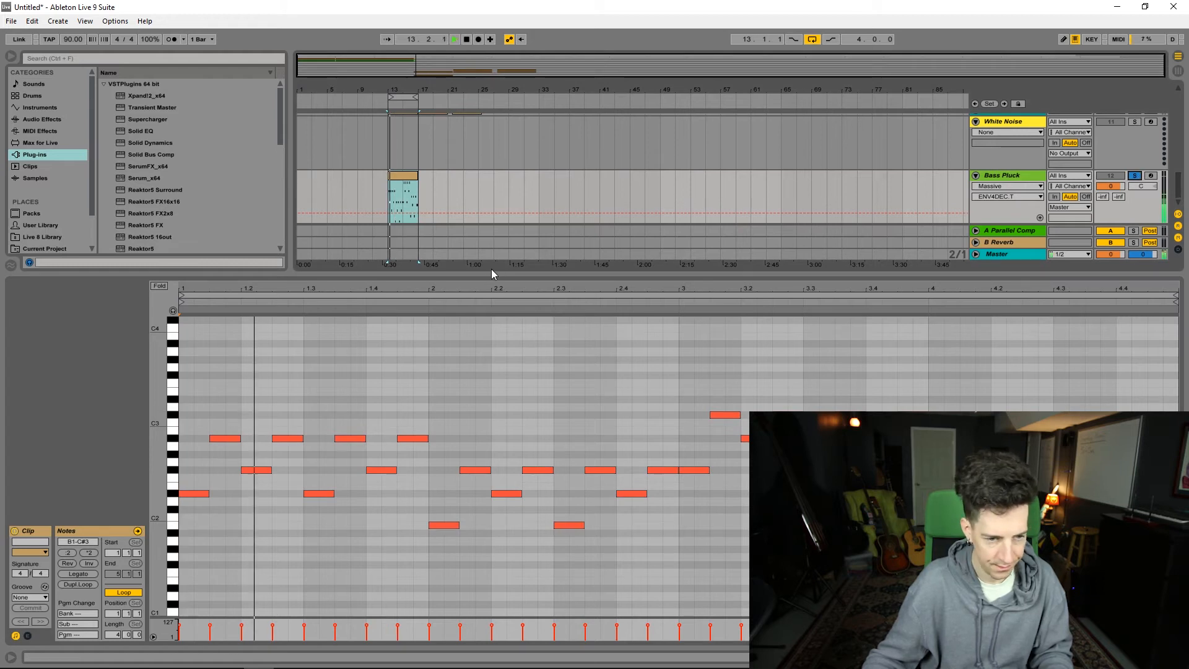
scroll(221, 482, up, 5)
key(space)
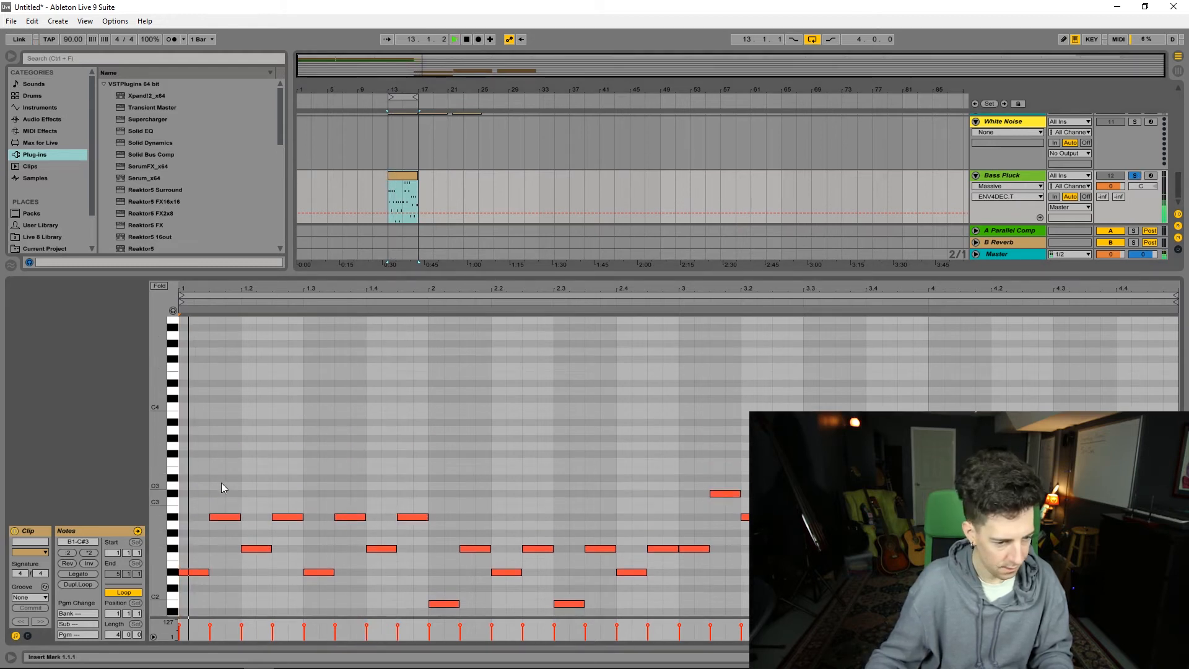
Step: Try a C4 note at beat 1.2 in the Bass Pluck clip, remove it and play the existing notes
double_click(252, 407)
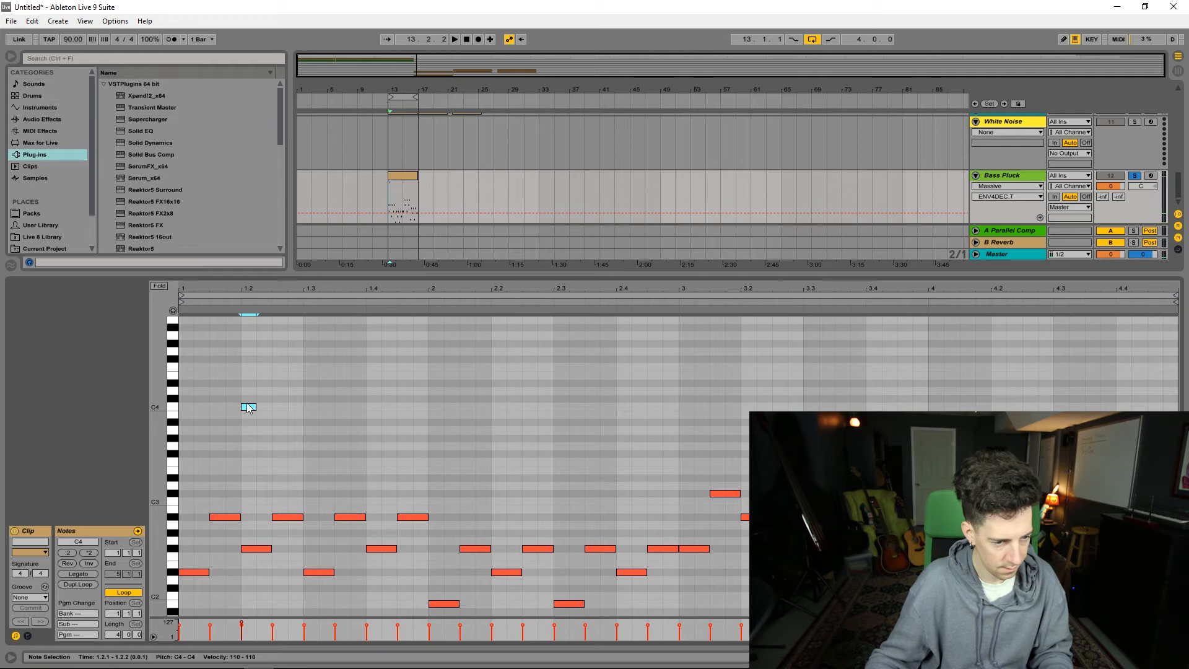
double_click(249, 408)
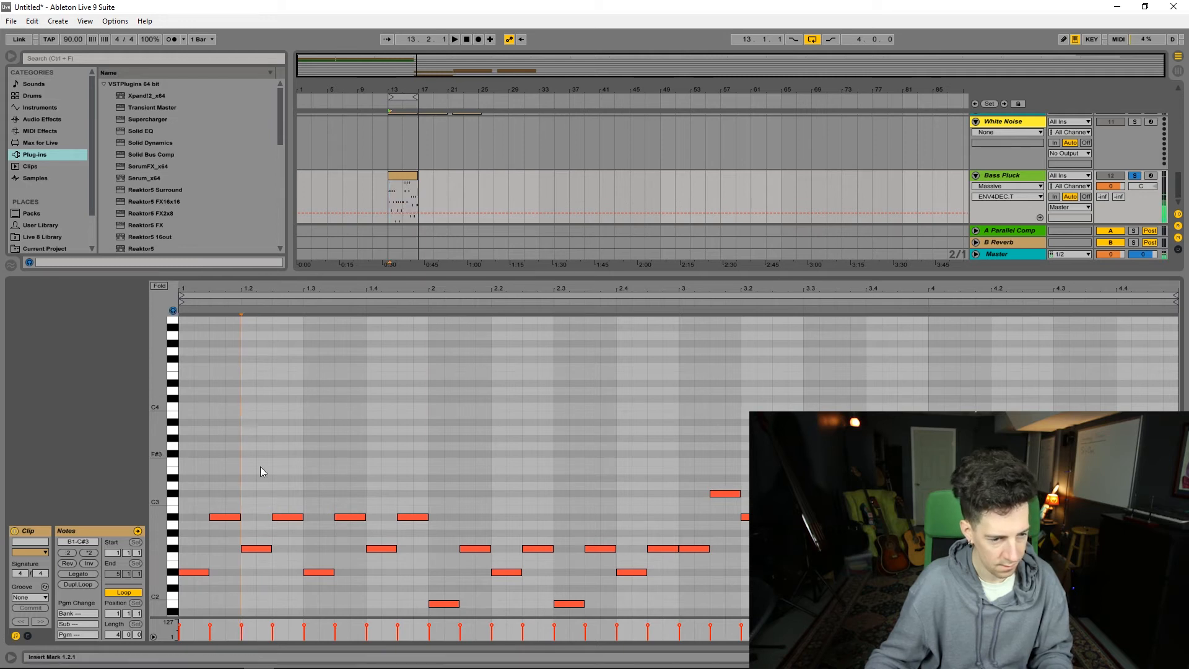
click(255, 548)
key(space)
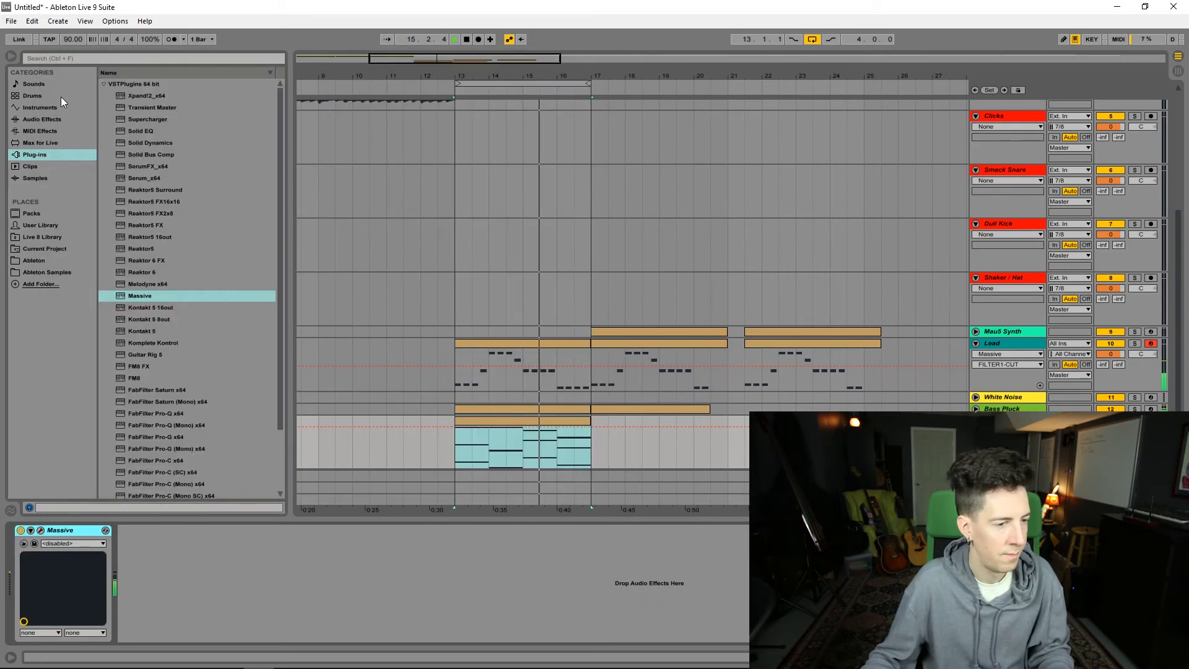
Step: Add FabFilter Pro-Q x64 and FabFilter Saturn x64 after Massive on the Pad track, with Saturn's drive at about 49%
scroll(168, 162, down, 2)
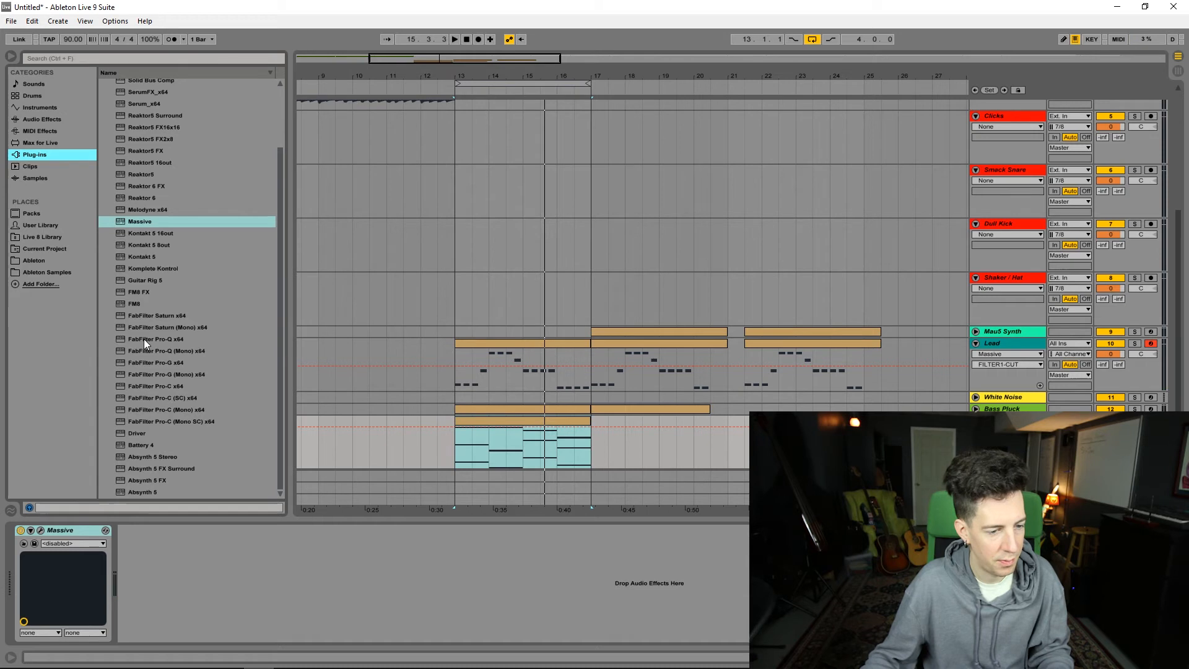
drag(143, 339, 231, 604)
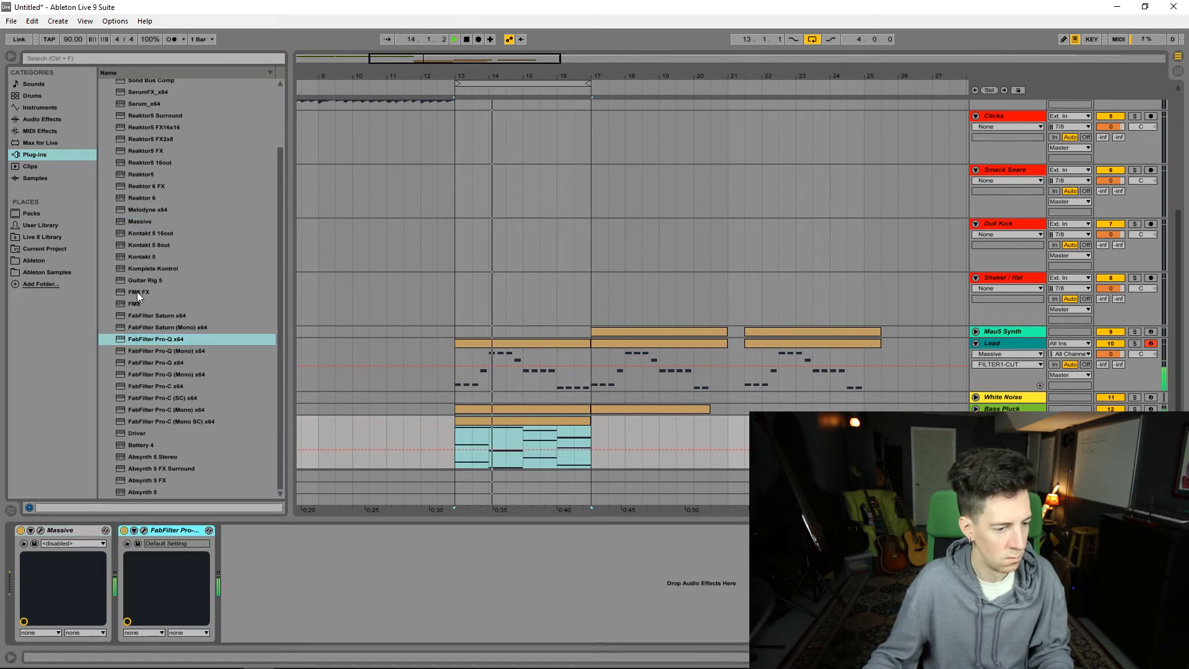
double_click(165, 316)
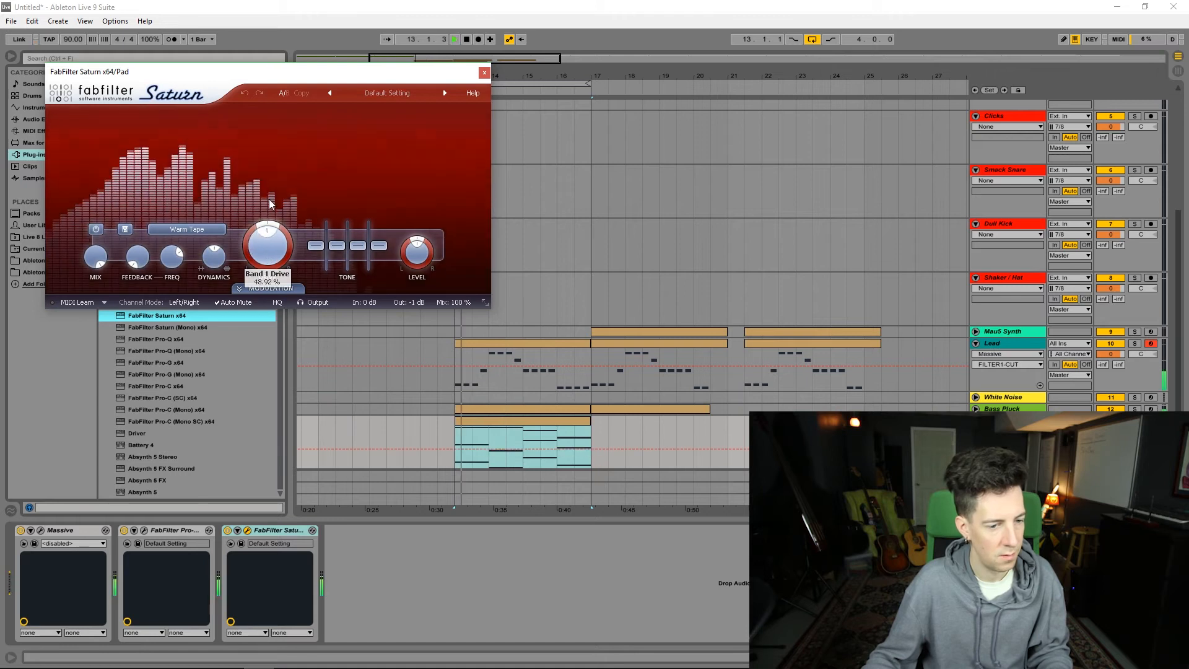
Step: Adjust the tone in the Pad's Saturn and open the wavetable choice for OSC3 in its Massive patch
drag(337, 245, 341, 243)
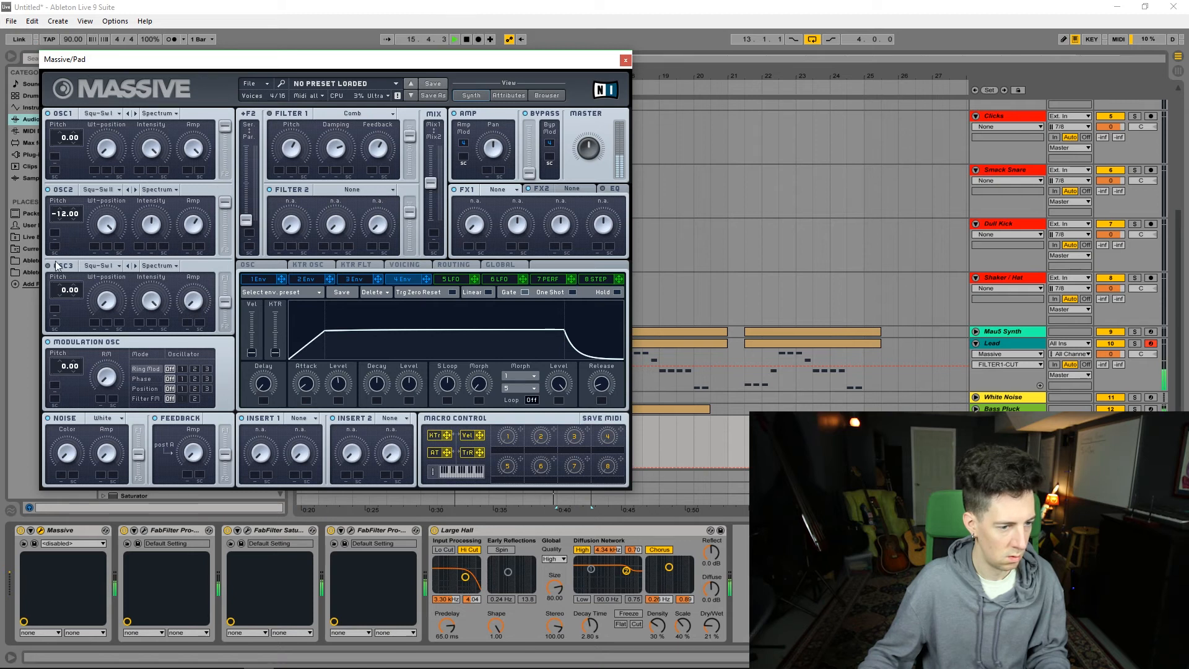
click(102, 266)
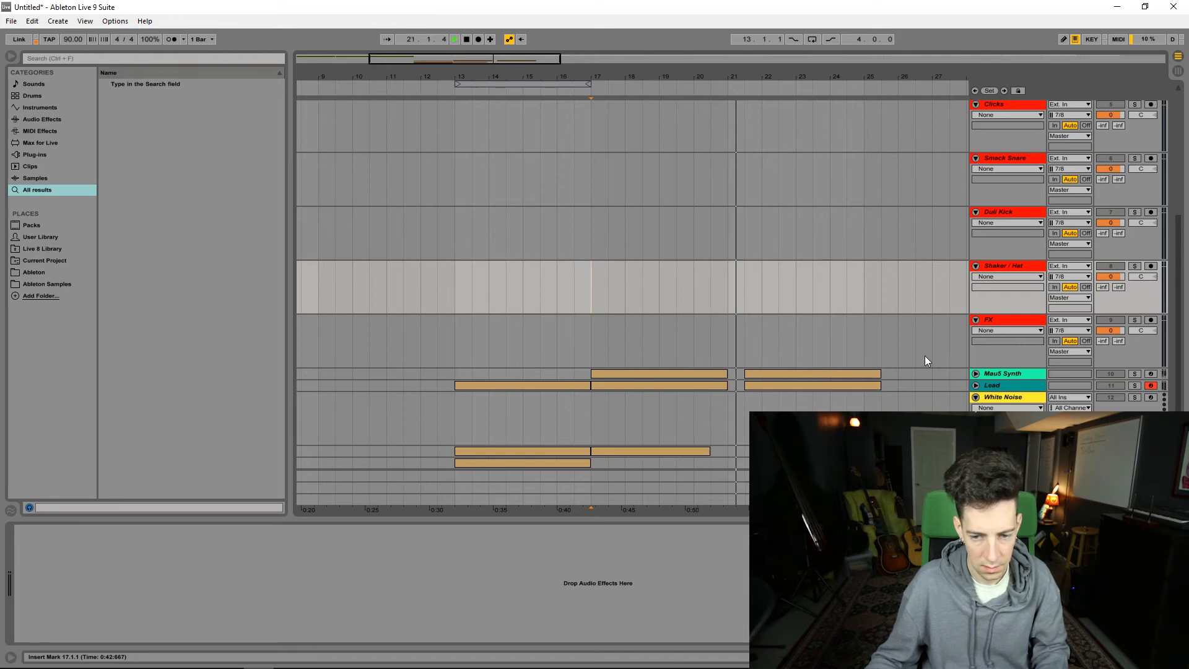
Step: Create a White Noise clip from bar 13 to about 21.3, hide the device view and collapse the track
click(585, 413)
drag(457, 422, 745, 421)
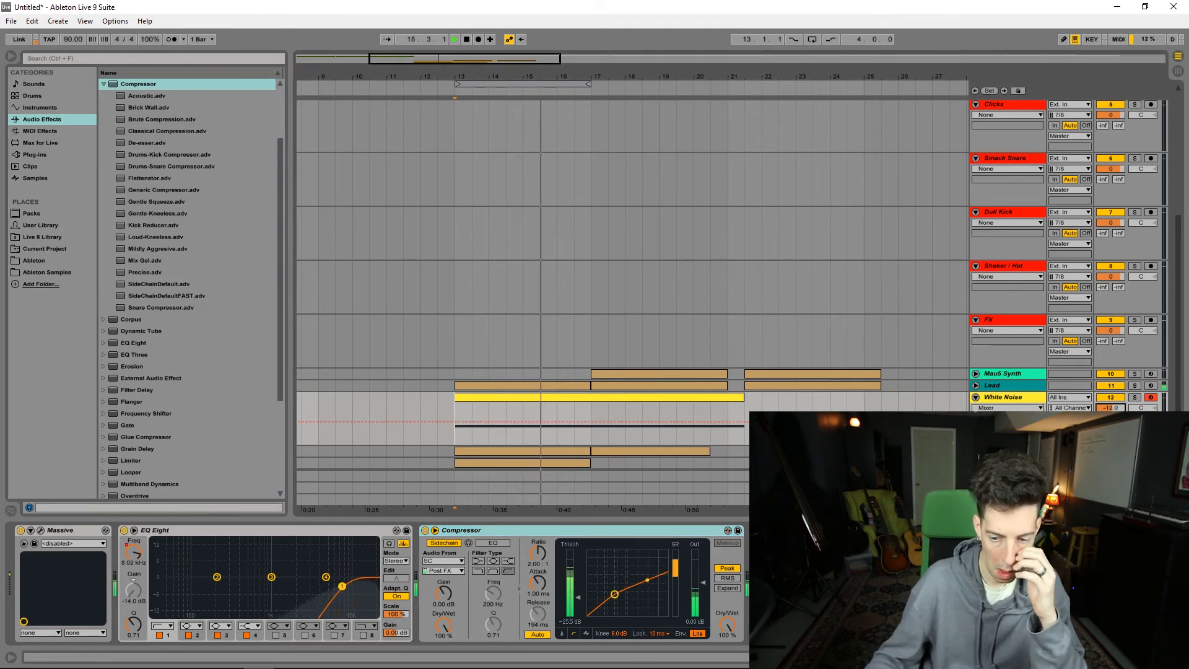
click(1179, 657)
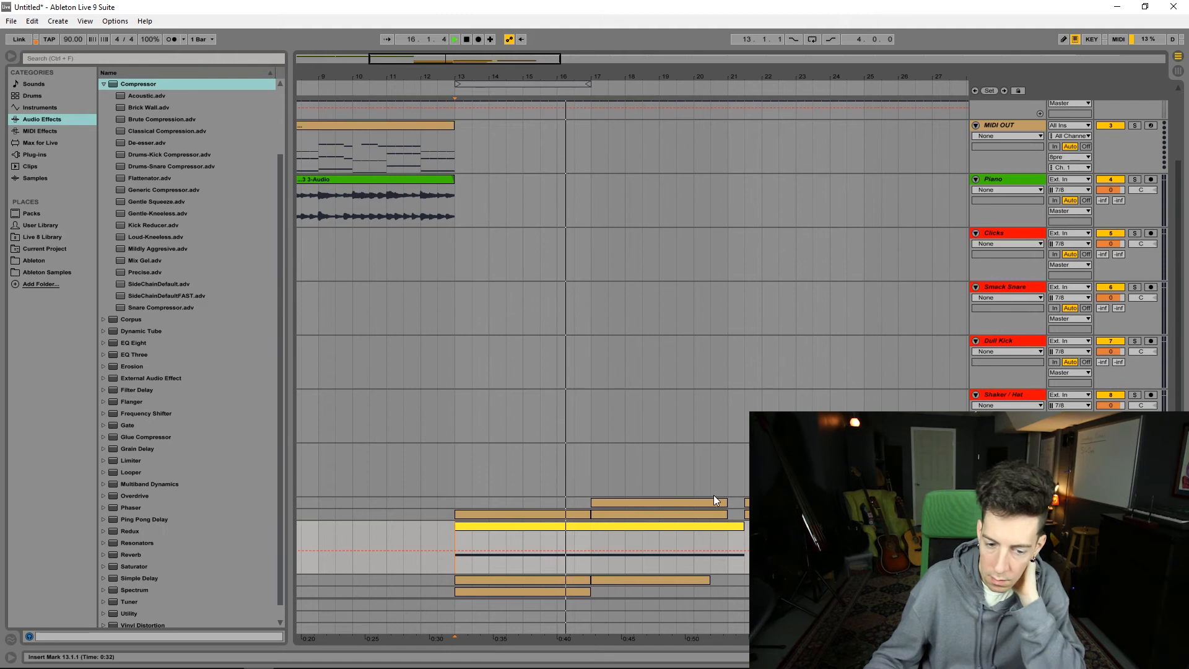
click(975, 526)
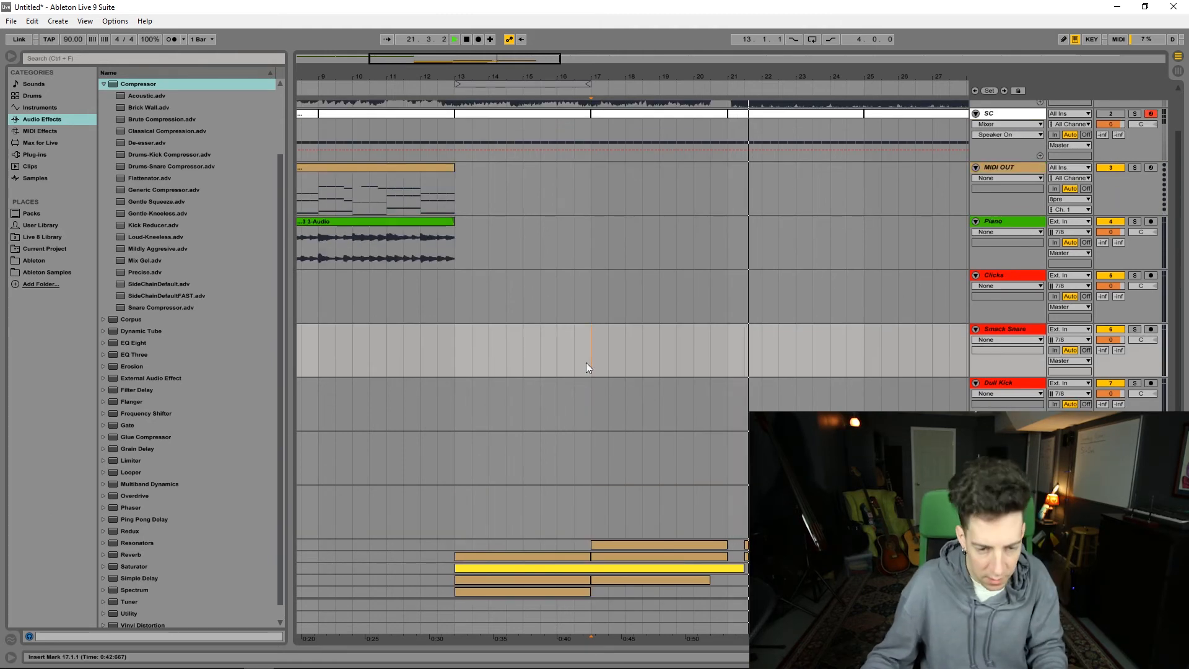
Step: Place VEC1 FX 067.wav on the FX track at bar 13 and boost it about 7 dB around 125 Hz with Pro-Q
key(space)
click(452, 240)
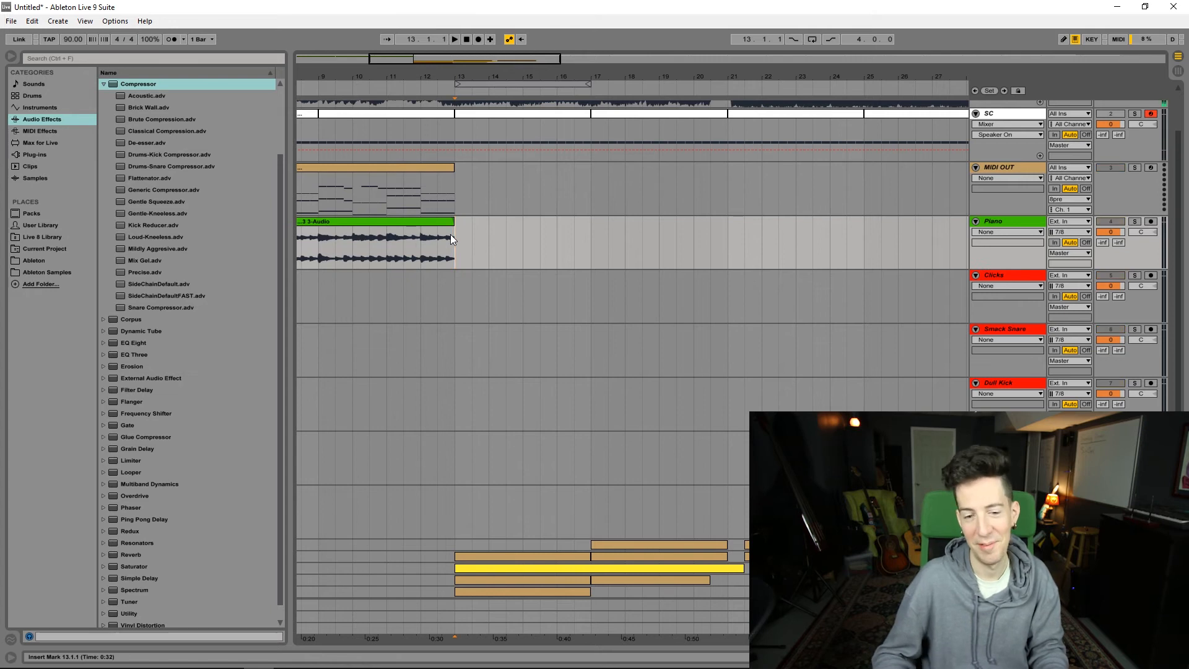
key(space)
click(42, 166)
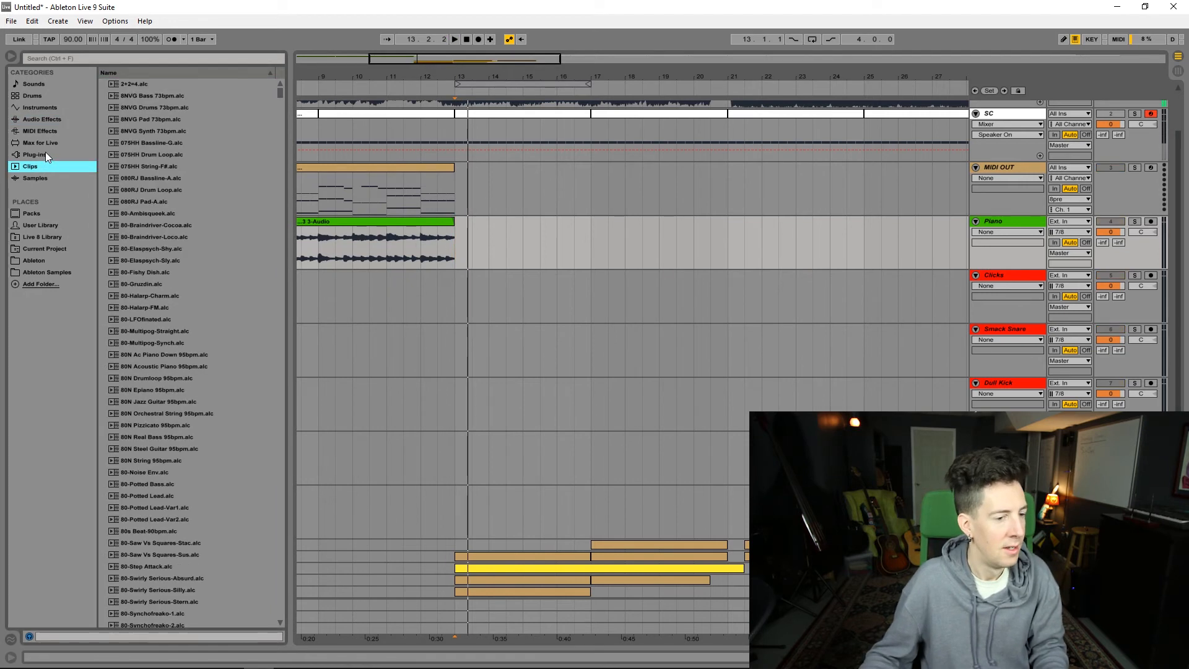
click(46, 154)
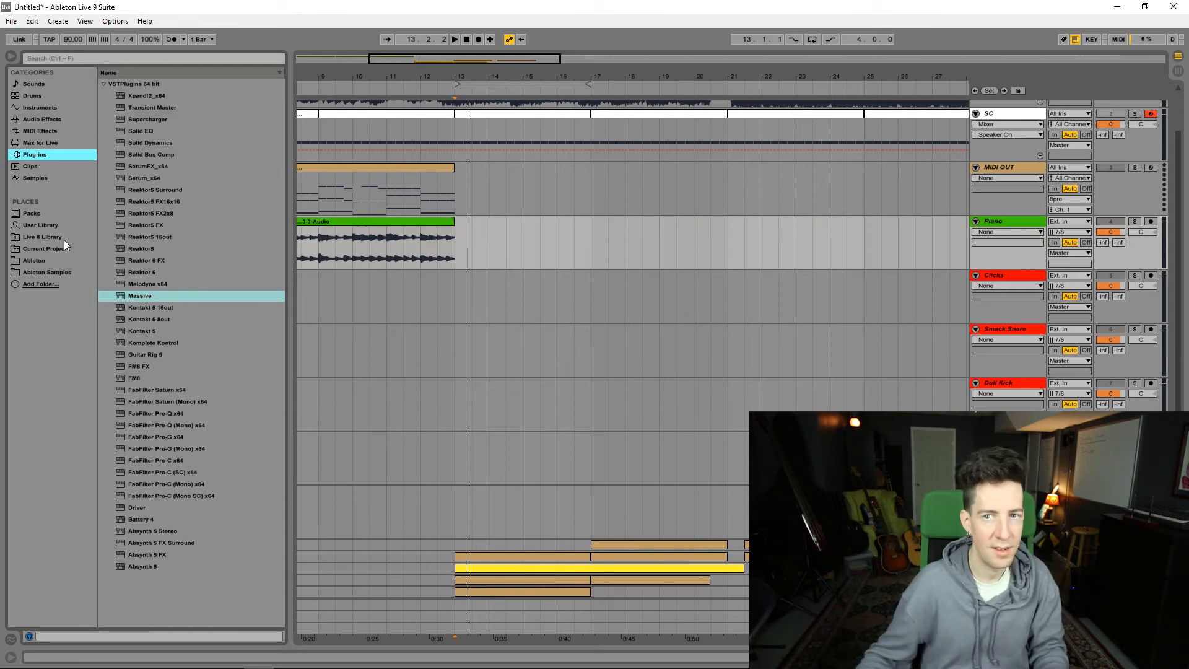
click(61, 272)
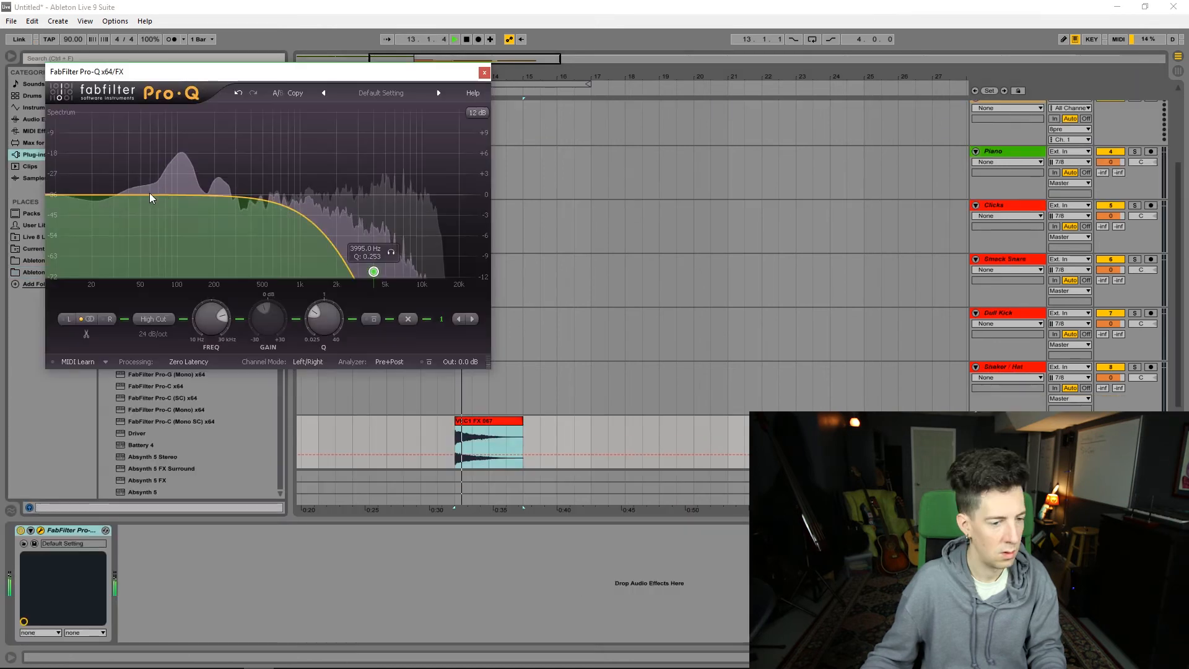
drag(161, 194, 194, 146)
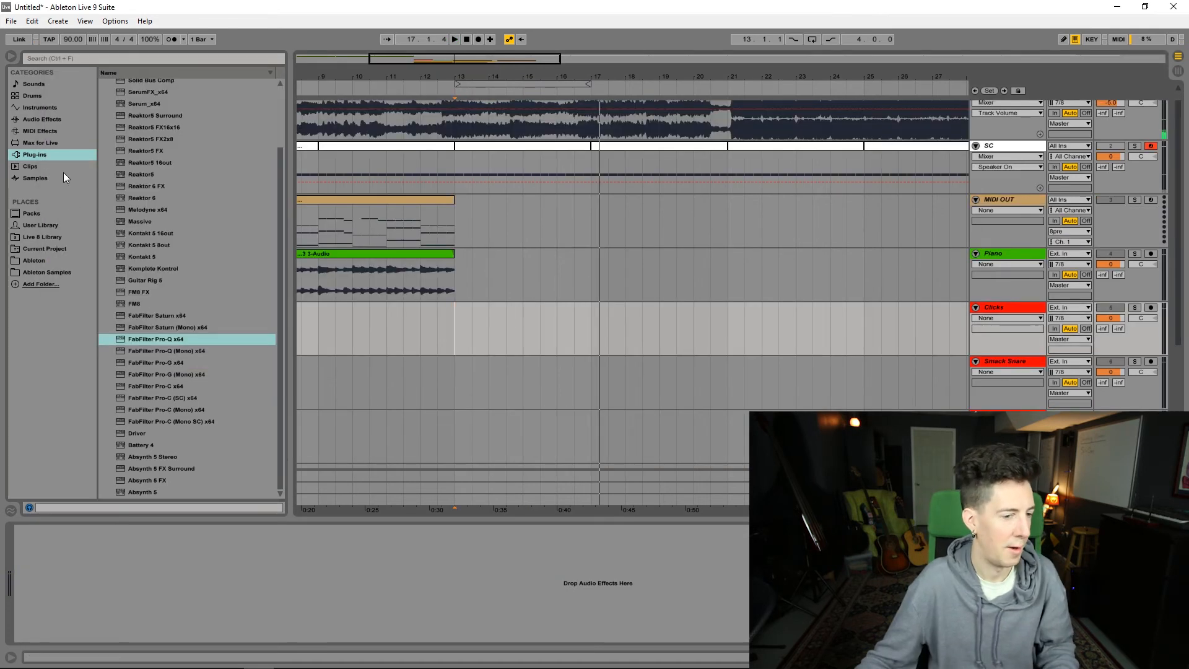
Step: Search the samples for "click", preview the click sounds and lay a click pattern across bars 13 to 17
click(42, 119)
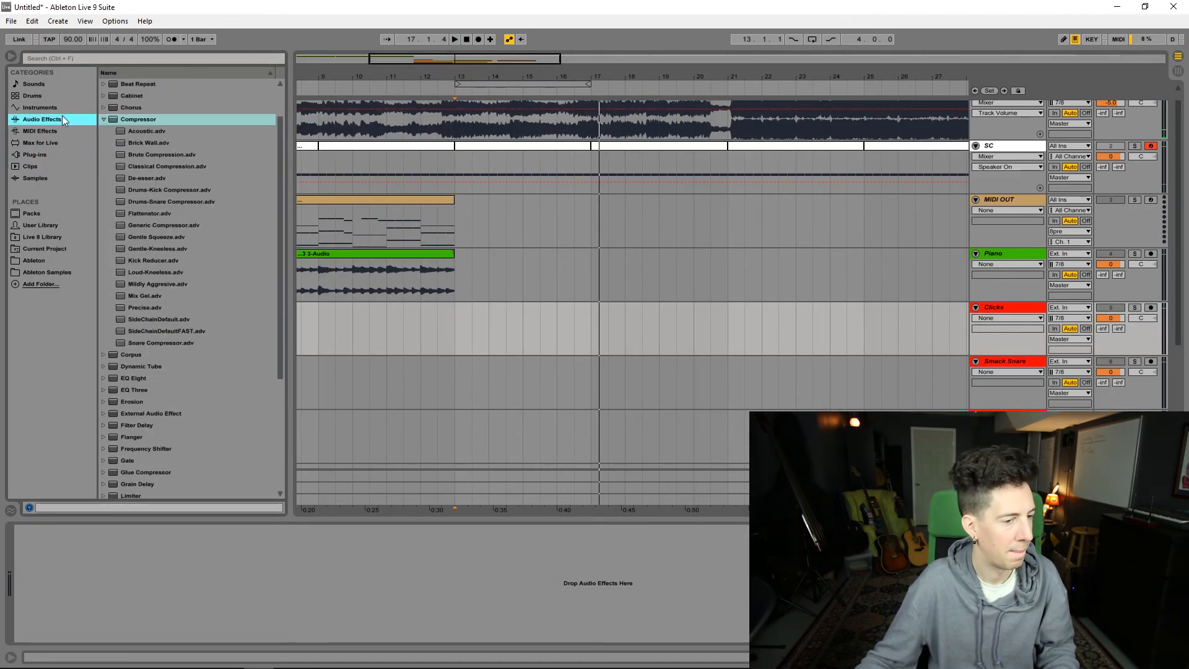
scroll(164, 195, down, 2)
scroll(163, 194, up, 2)
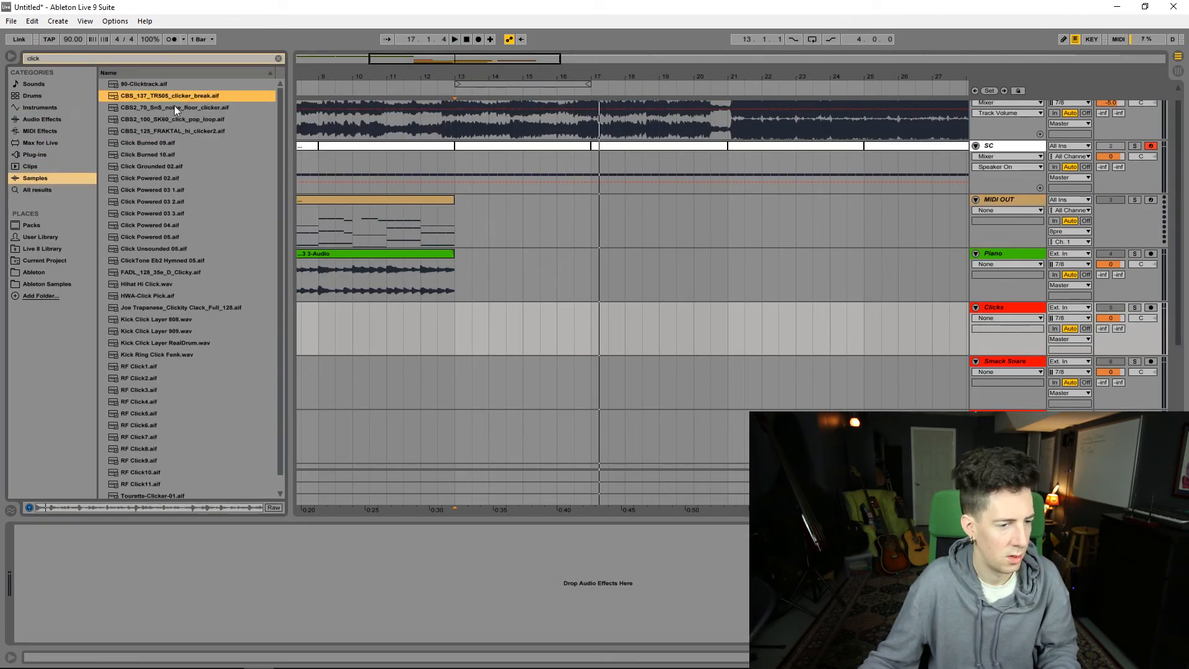
click(173, 106)
click(169, 83)
click(145, 142)
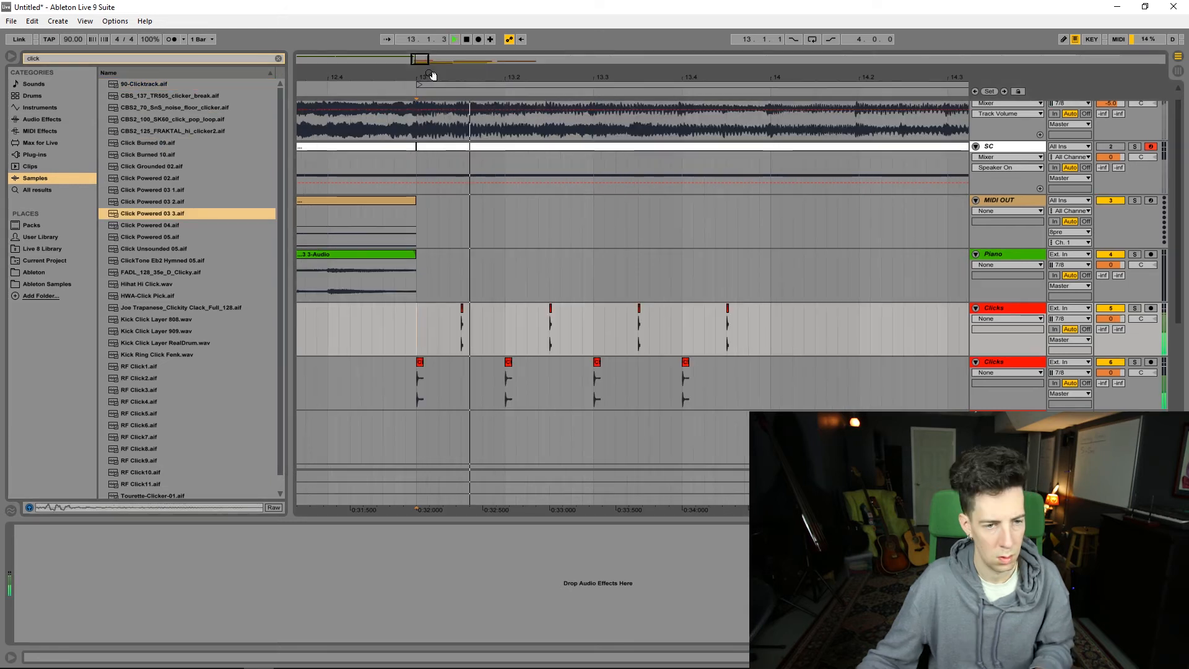
drag(431, 75, 416, 56)
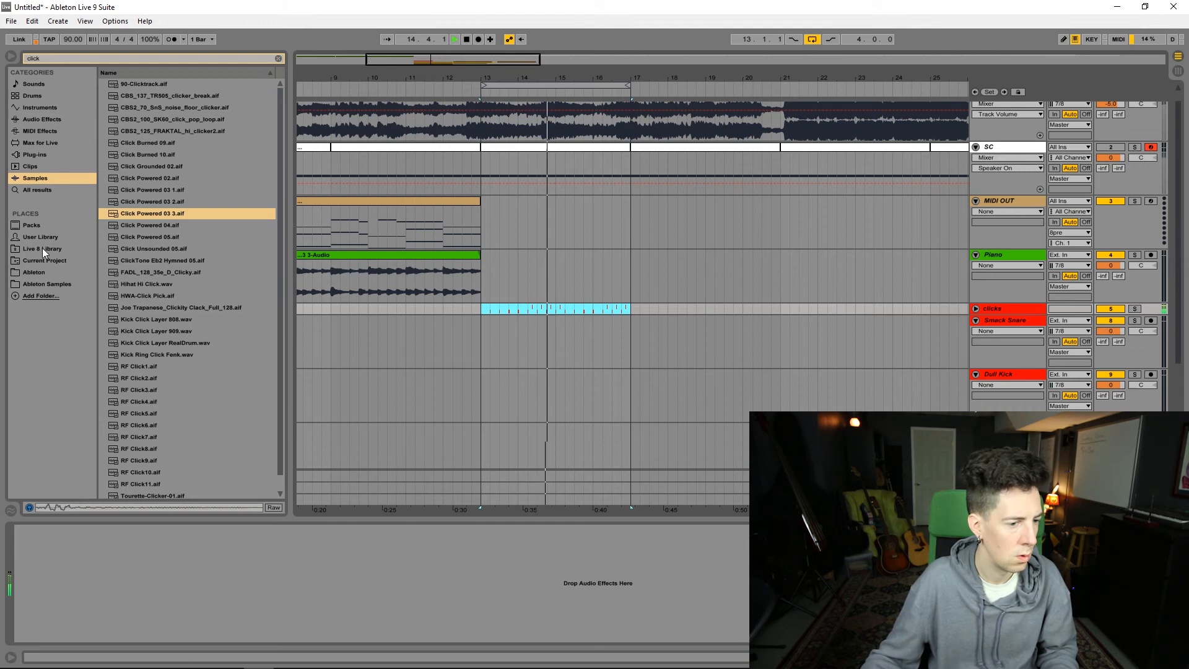
Step: Cut the lows and lift the highs of the clicks with Pro-Q, and add a Large Hall reverb at 19% Dry/Wet
click(45, 165)
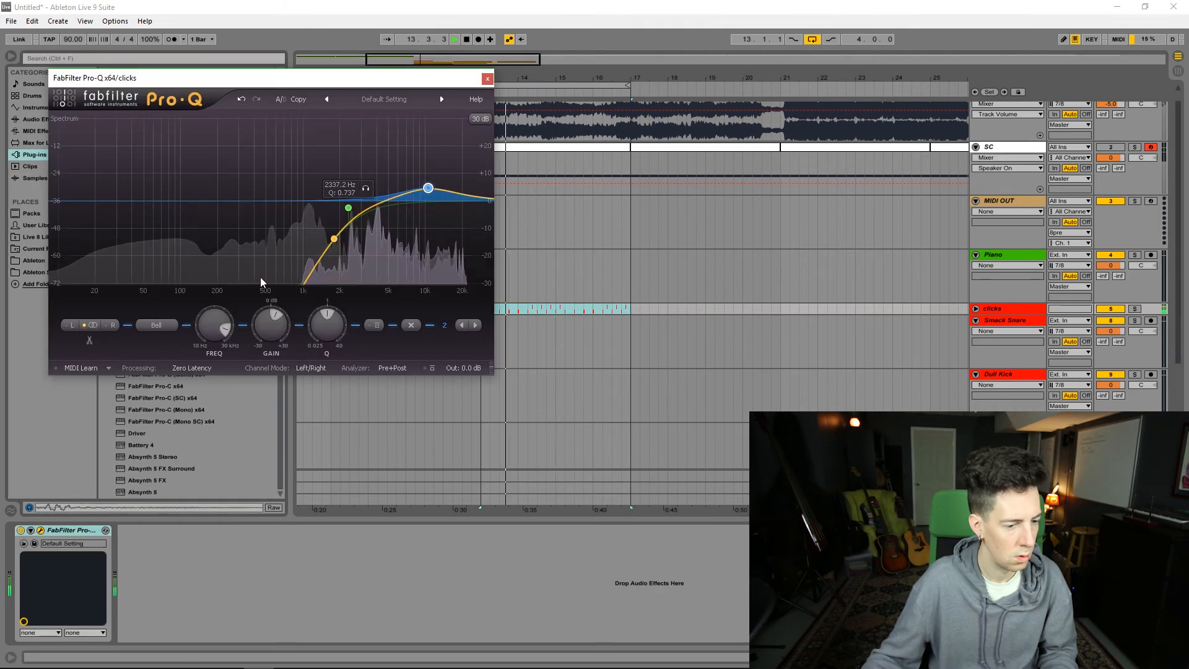
click(159, 331)
click(167, 385)
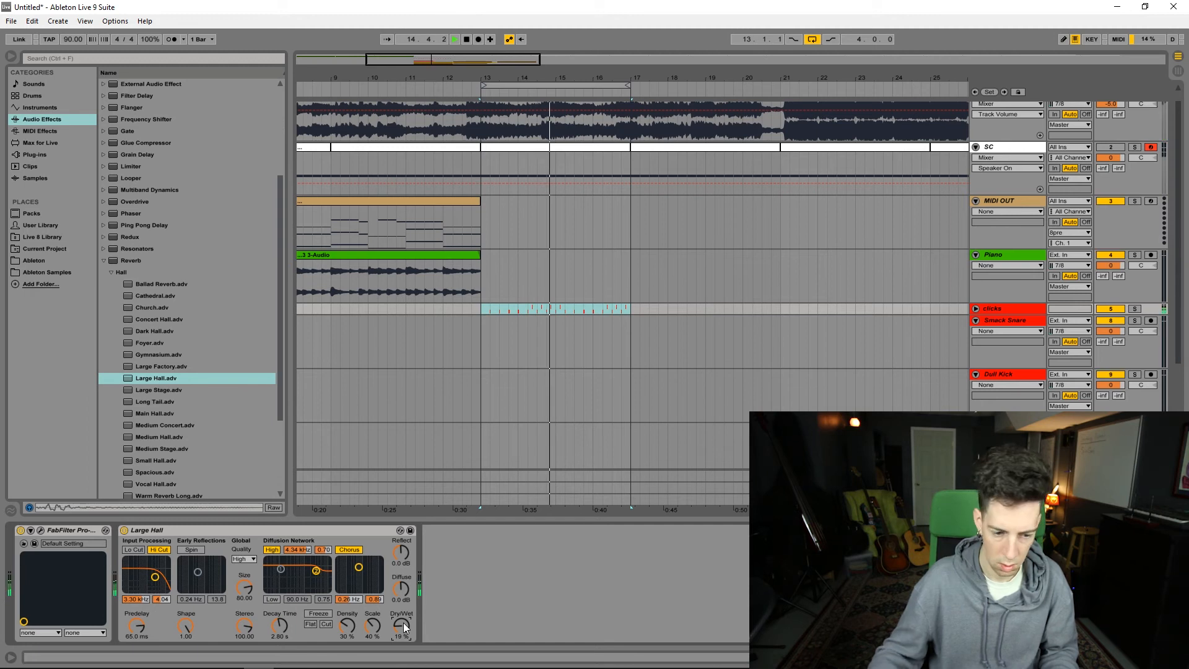
click(486, 294)
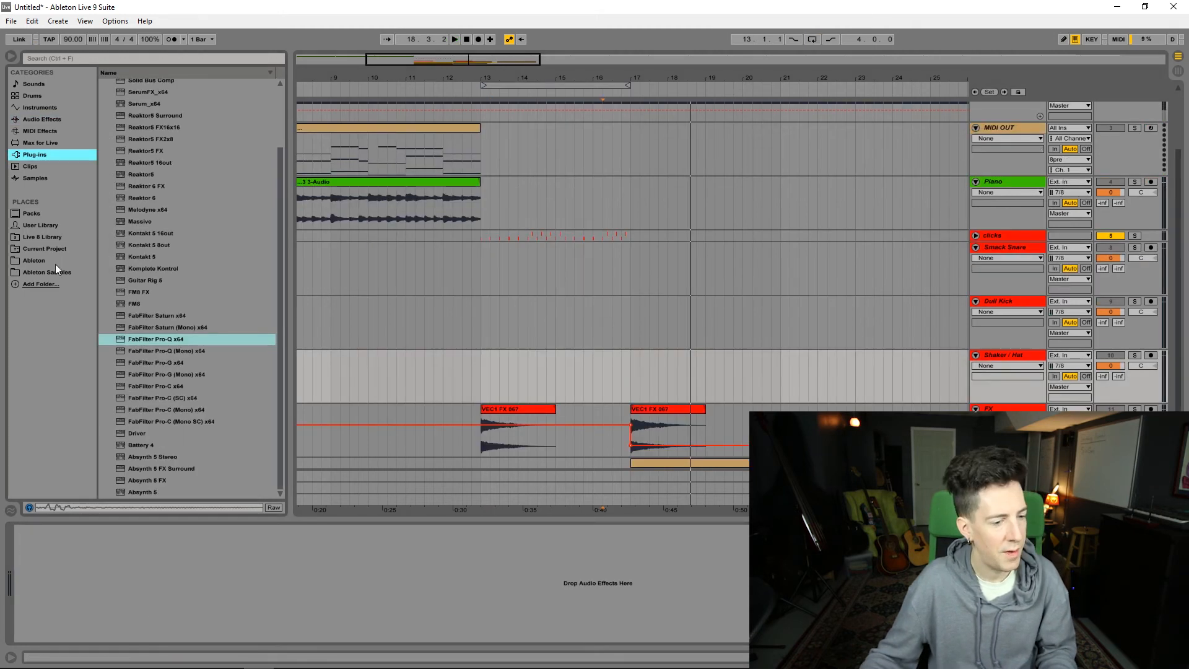
Step: Browse the Ableton Samples to the VEC1 Snares folder and preview VEC1 Snare 001.wav
click(55, 271)
scroll(105, 241, up, 3)
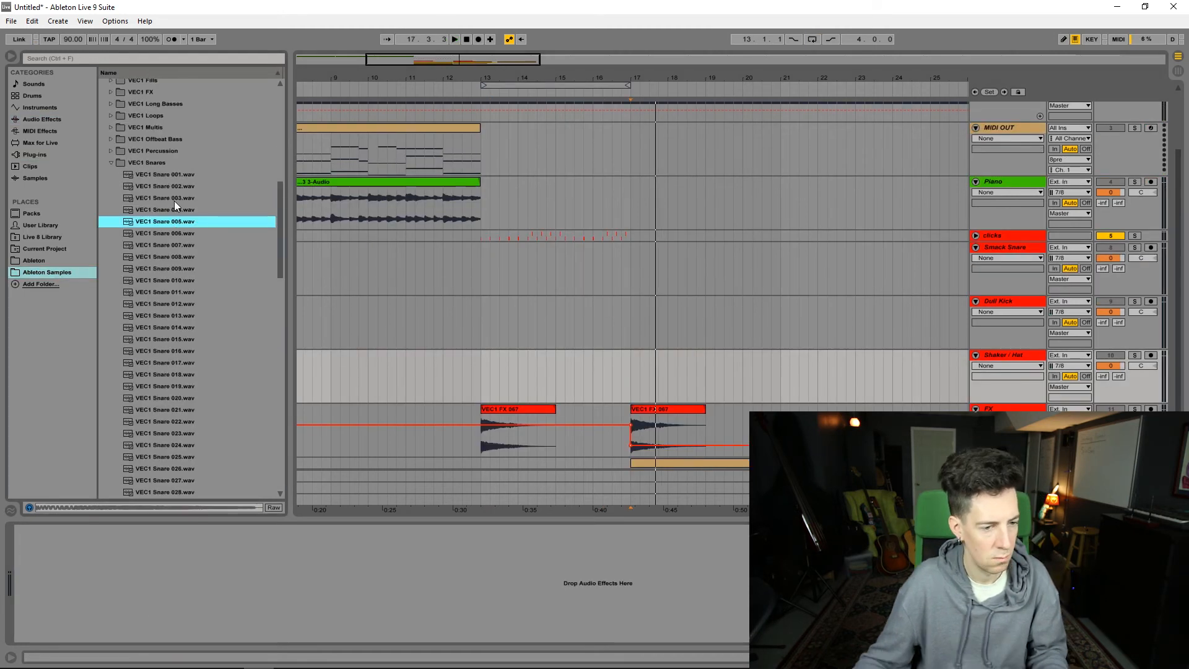
key(Up)
click(177, 198)
click(177, 187)
click(180, 175)
click(177, 210)
click(159, 176)
Step: Place VEC1 Snare 001.wav as repeated hits from bar 17 on the Smack Snare track and adjust its Glue Compressor's timing
key(space)
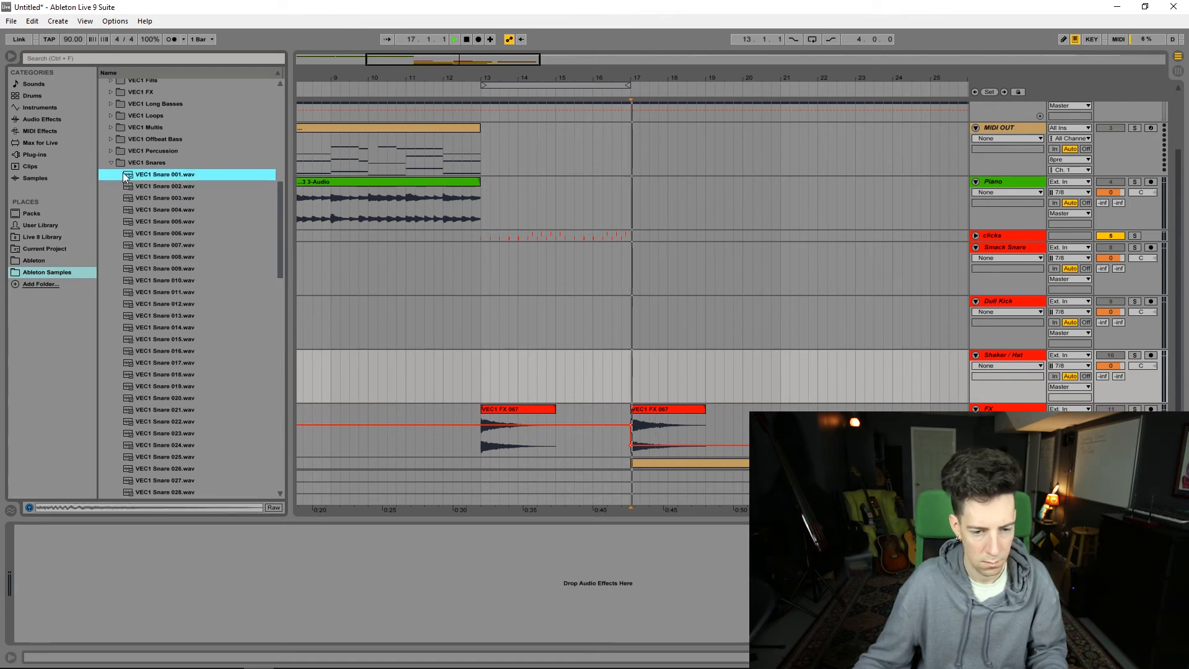
key(space)
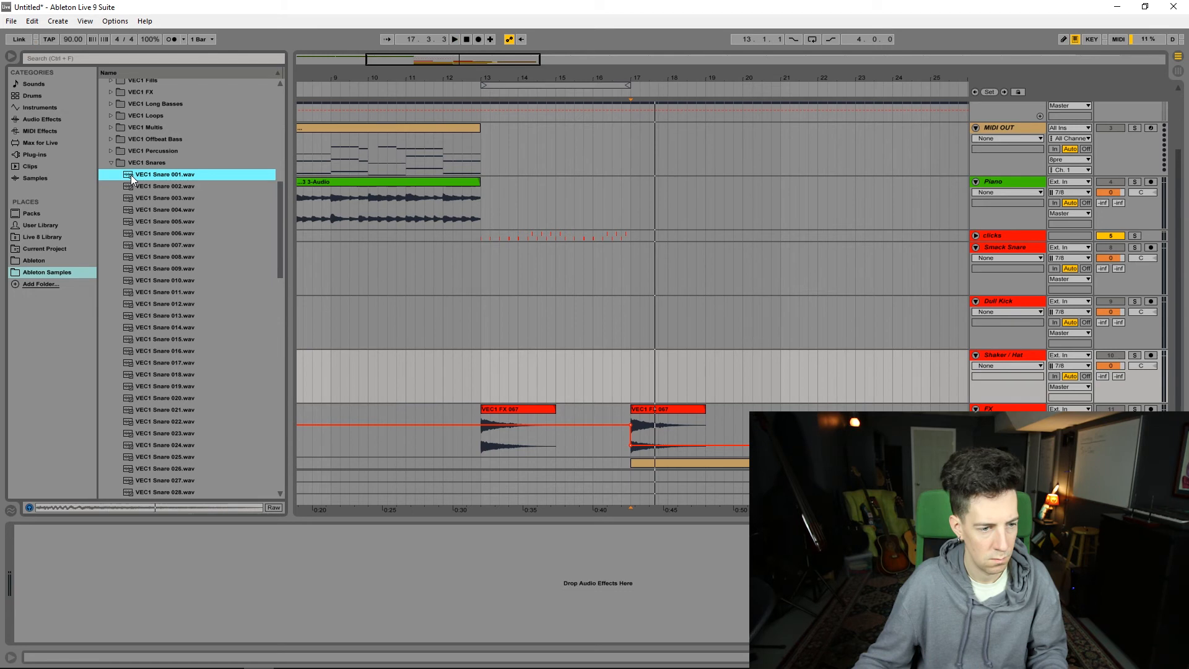
drag(130, 176, 679, 380)
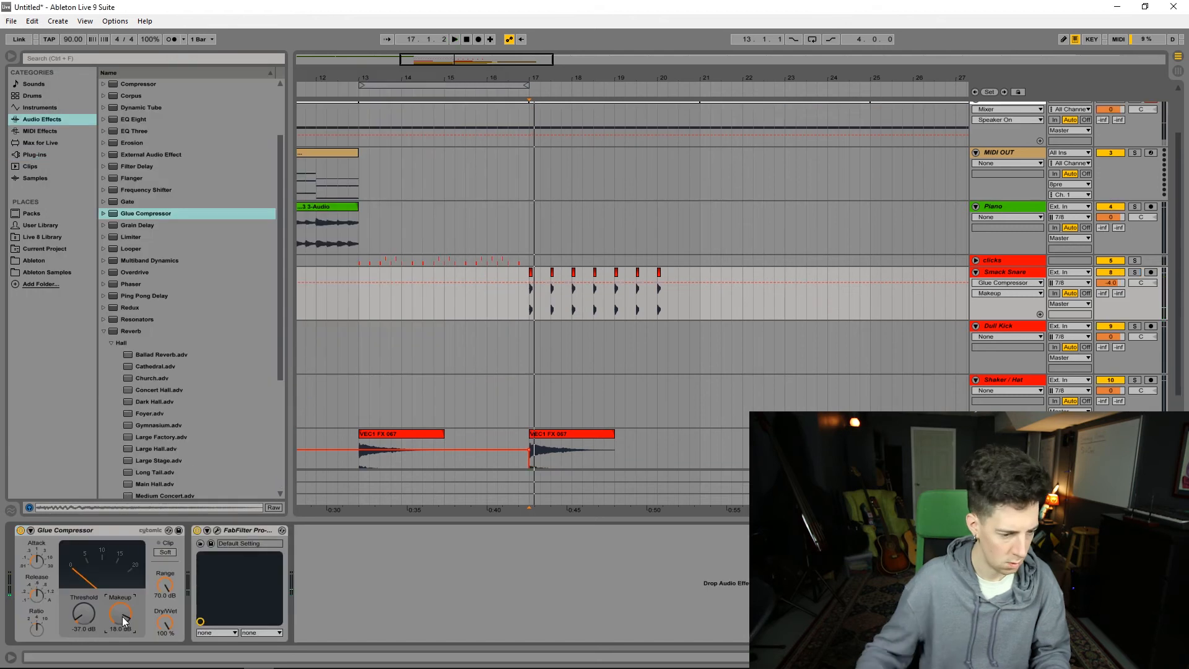
click(37, 594)
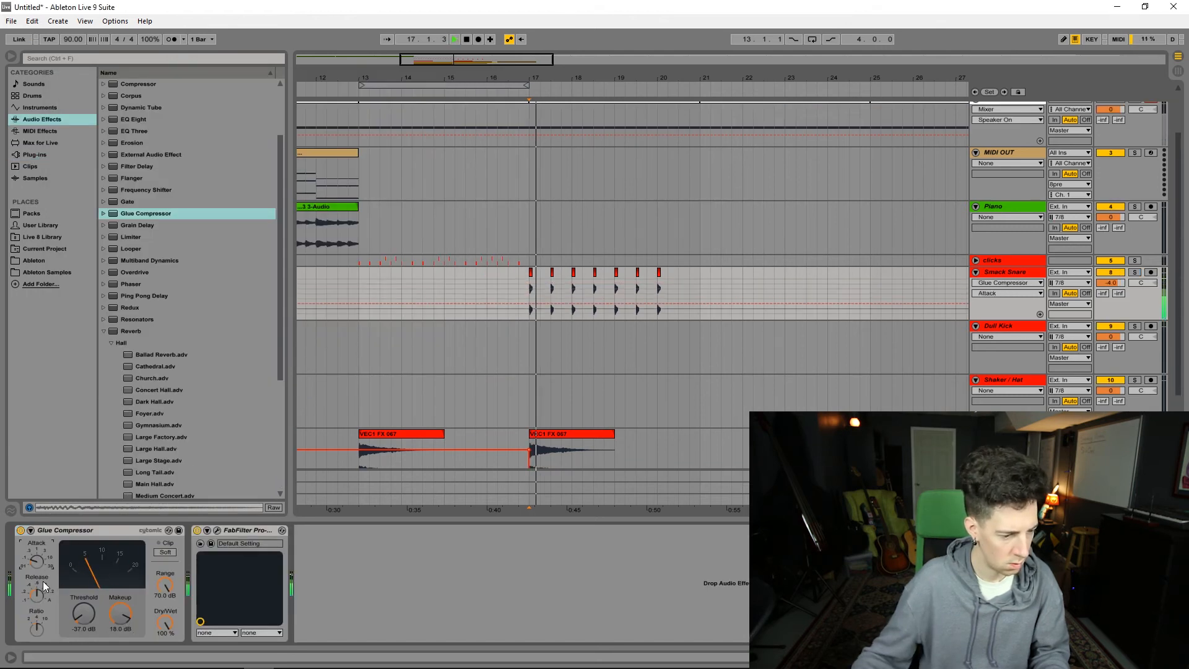
Step: Select the Clap track from bar 17 to 25.2.2 and open the VEC1 Claps folder in the Ableton Samples
drag(726, 346, 387, 348)
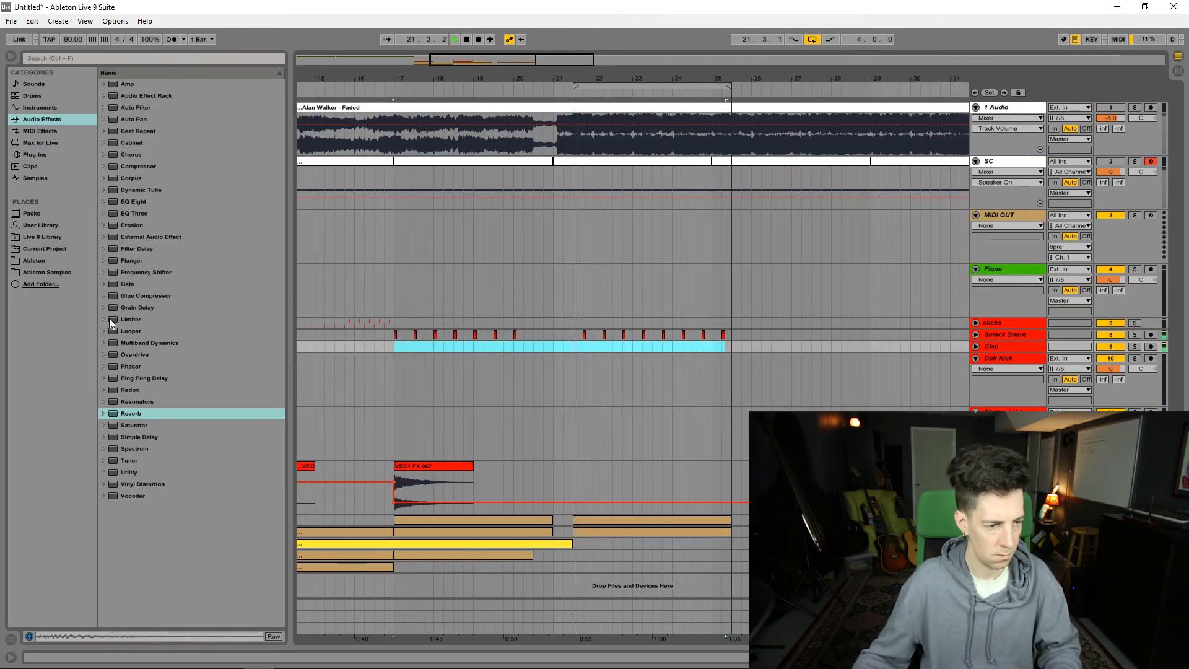
click(36, 240)
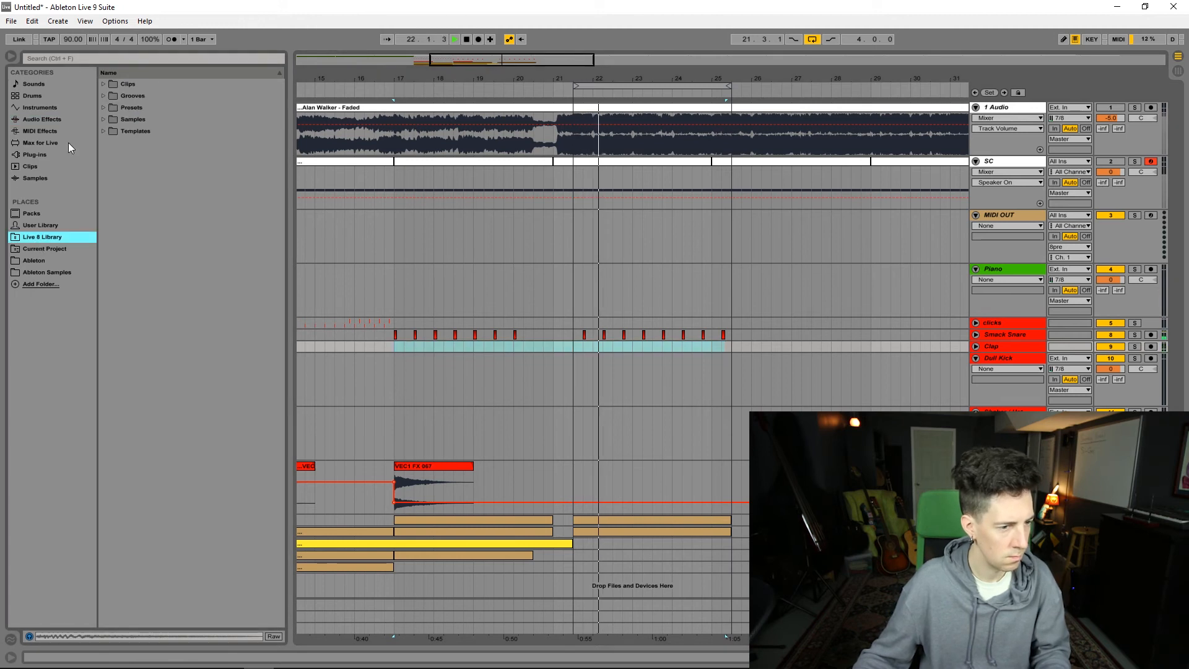
click(71, 122)
click(47, 272)
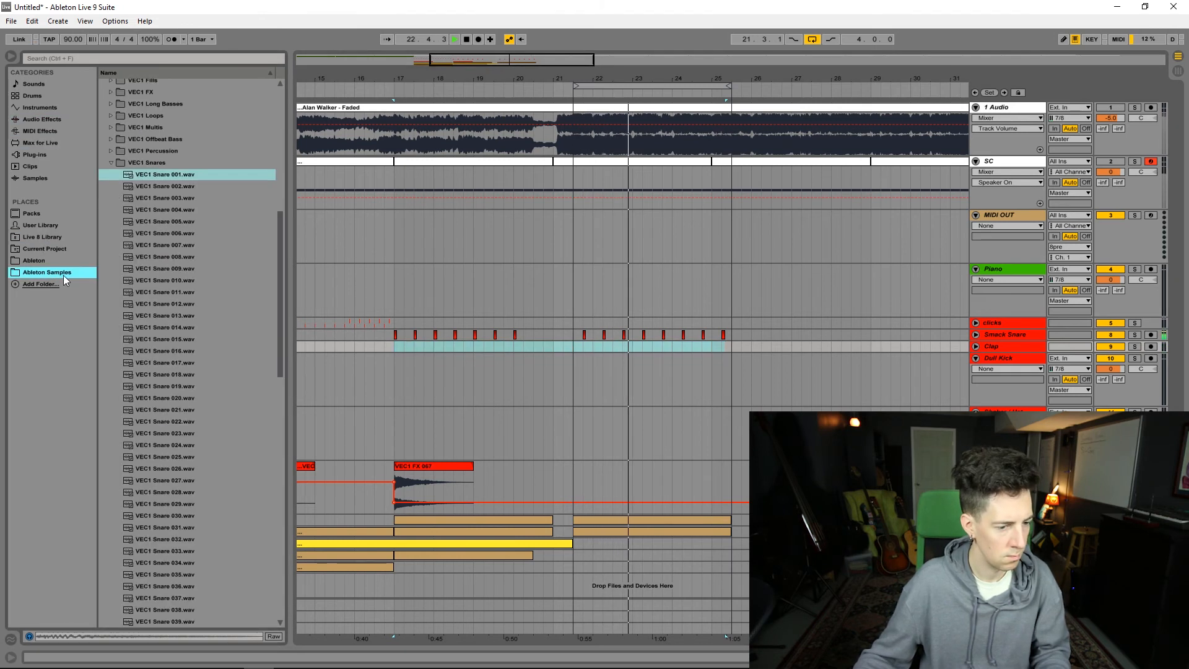
click(110, 163)
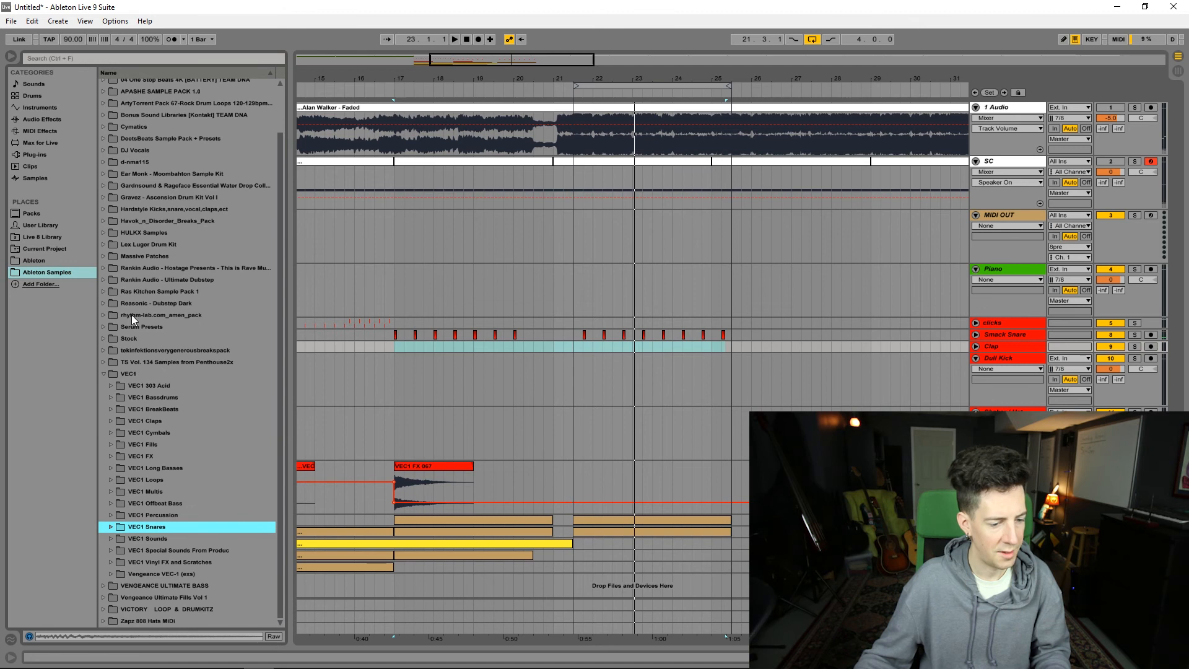
click(110, 421)
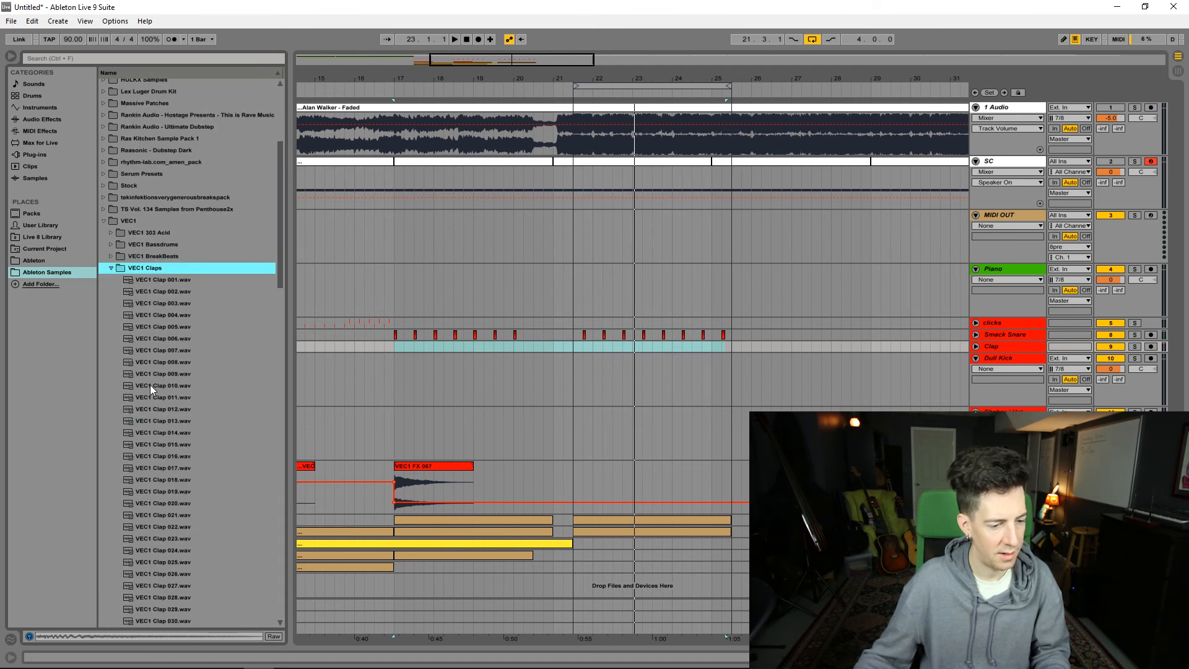
Step: Preview VEC1 Claps 001, 003, 005, 006 and 007, and pick VEC1 Clap 002.wav
click(176, 280)
click(146, 302)
click(148, 324)
click(151, 336)
click(151, 349)
click(143, 289)
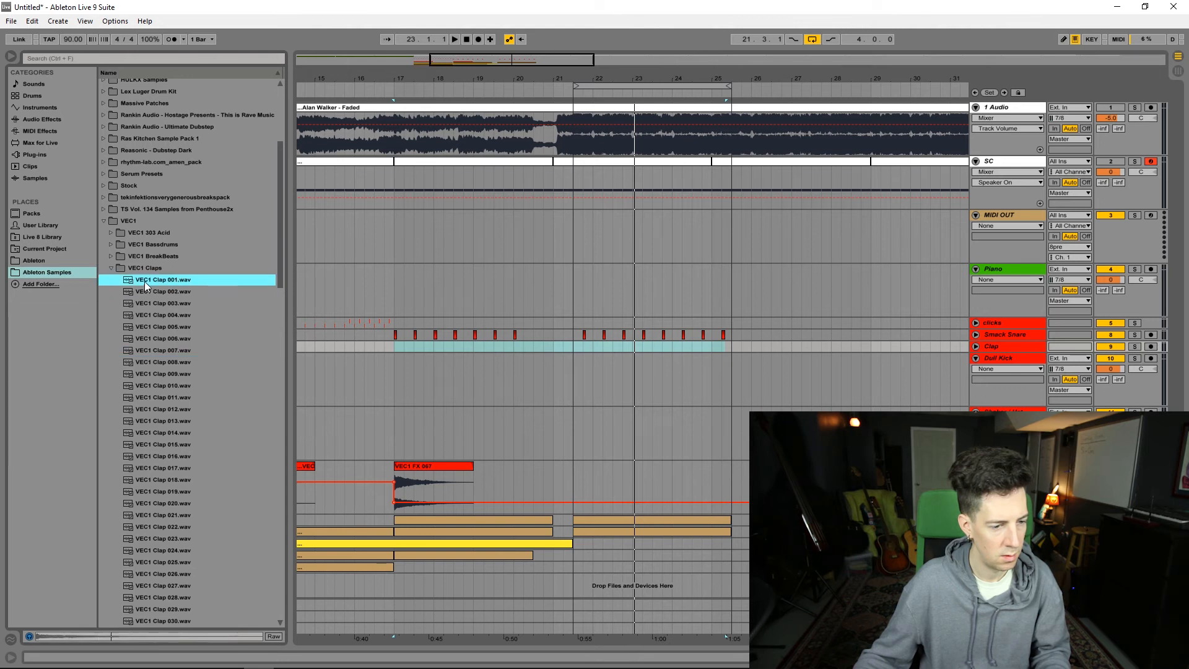
Step: Place VEC1 Clap 002 hits on the Clap track from 21.4.1, aligned with the snare hits, and play the section
click(586, 345)
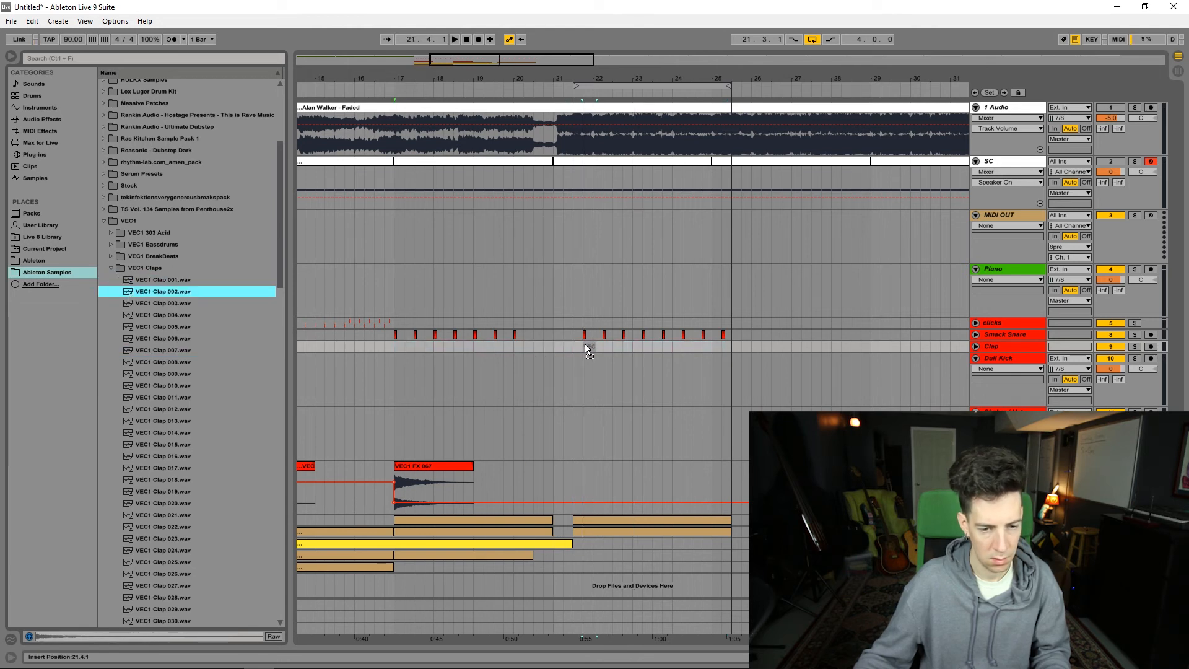
key(ctrl+v)
key(space)
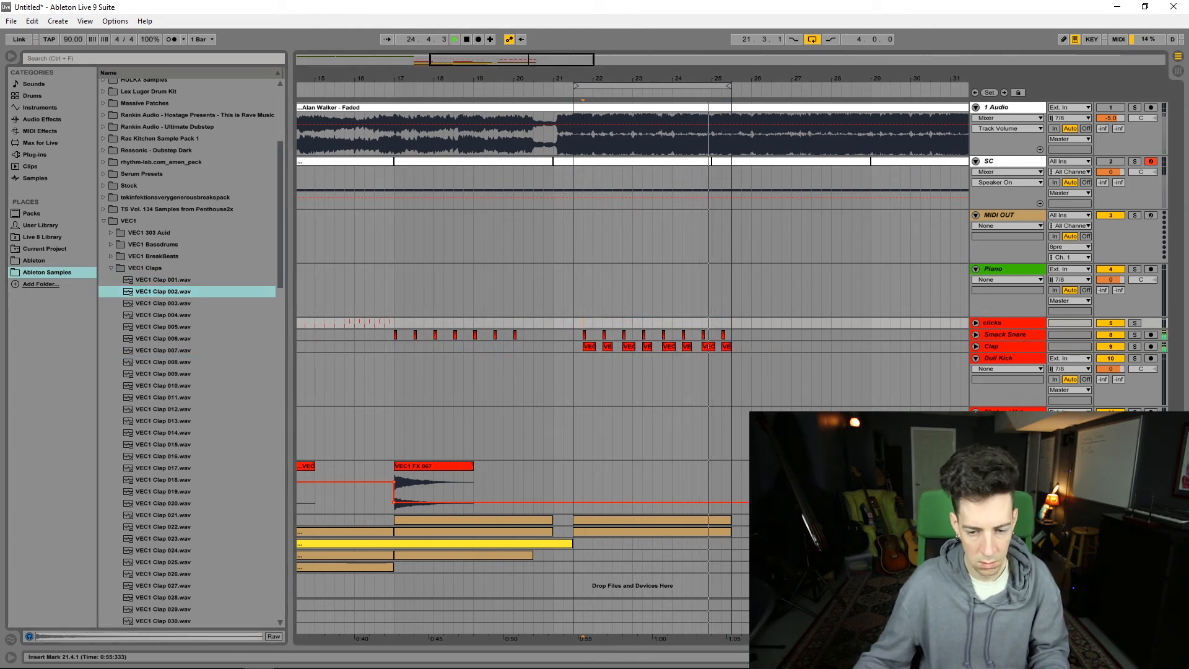
Step: Open the synth chord clip, shorten the chord notes ending at 2.2.1, and play the loop from 21.3
double_click(444, 554)
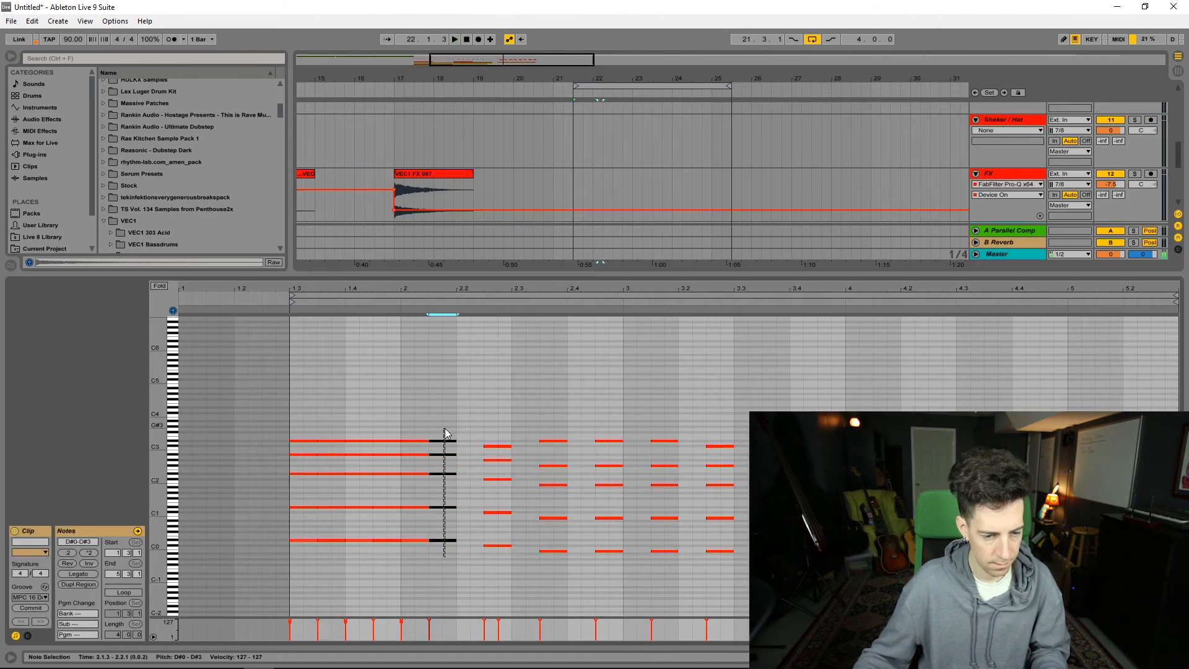
drag(455, 441, 446, 441)
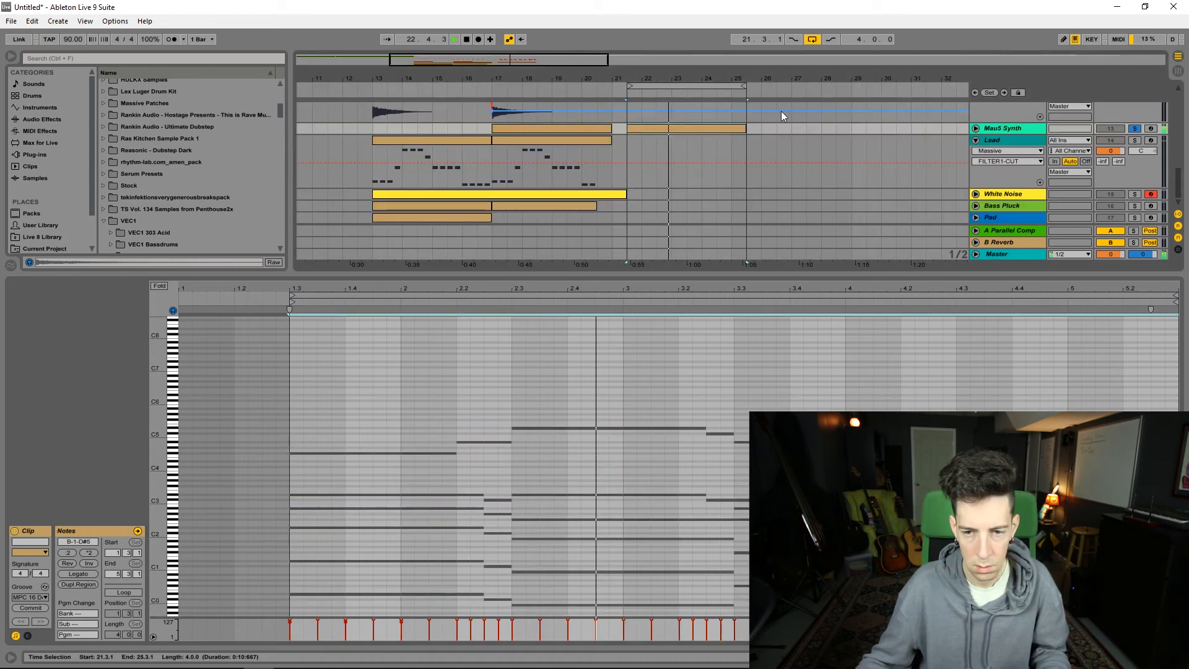
key(space)
key(space)
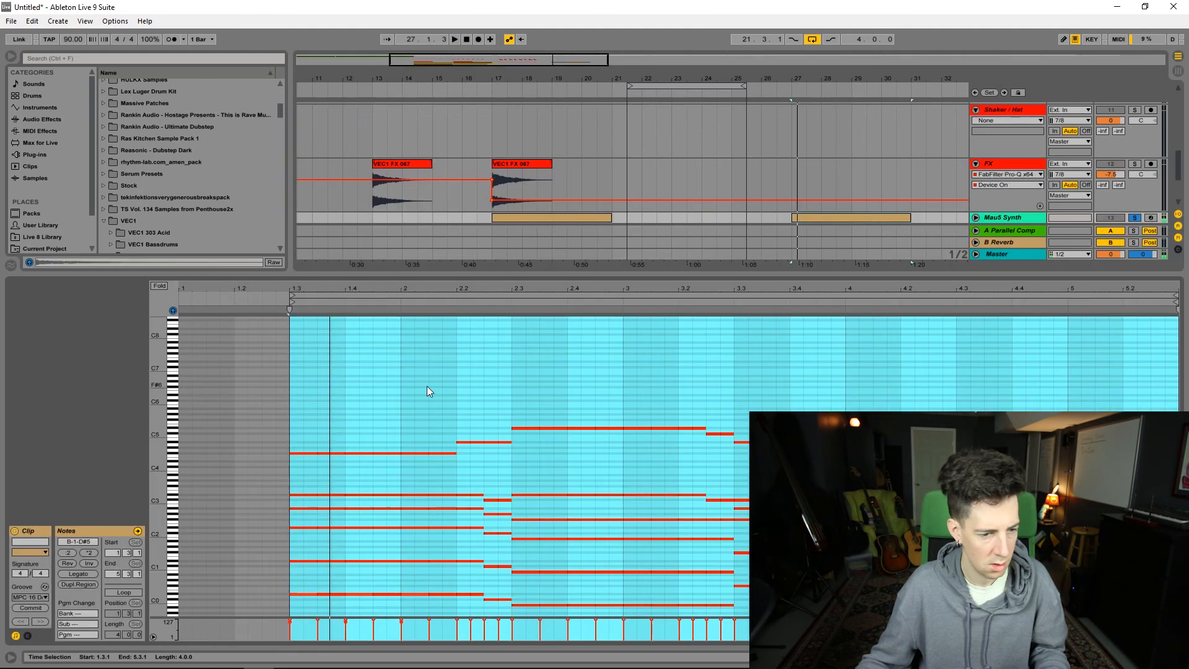
Step: Renumber the Mau5 Synth clip so that its start at 1.3 becomes 1.1.1, and close the Massive editor
click(426, 385)
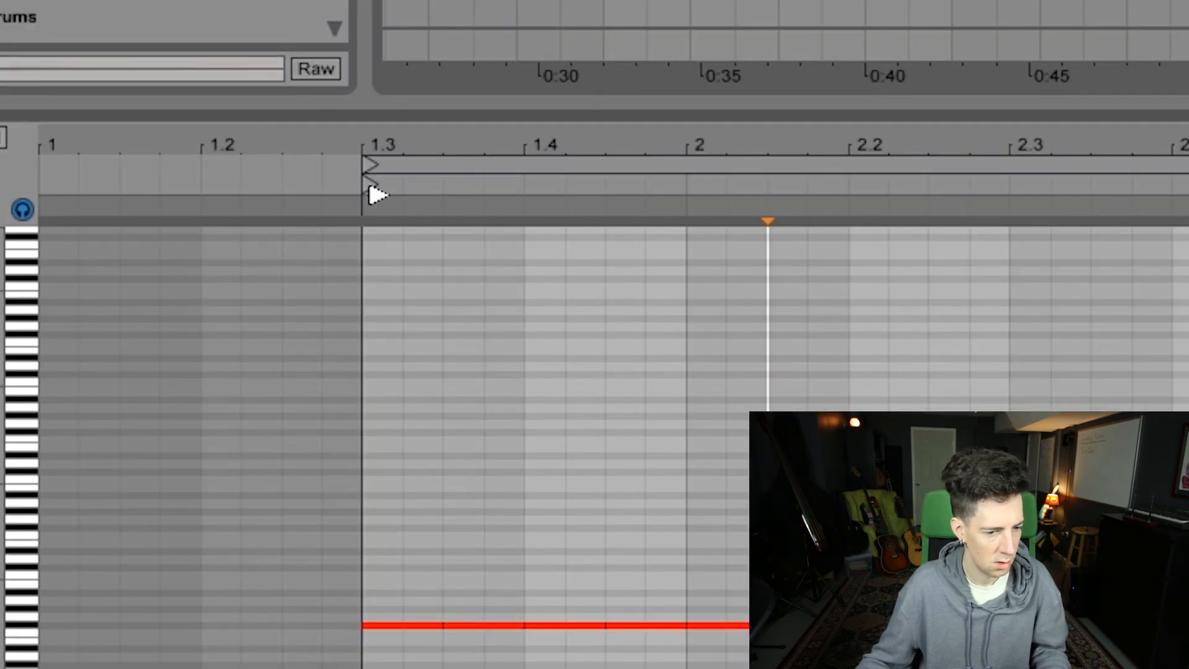
right_click(369, 187)
click(410, 230)
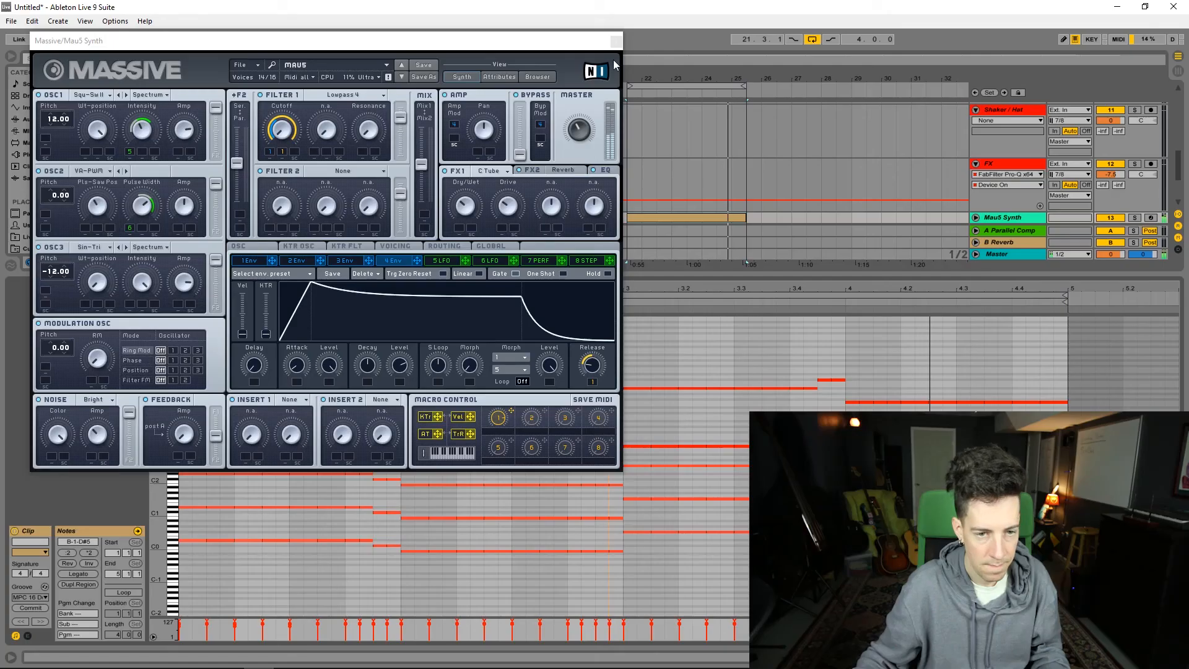
click(616, 42)
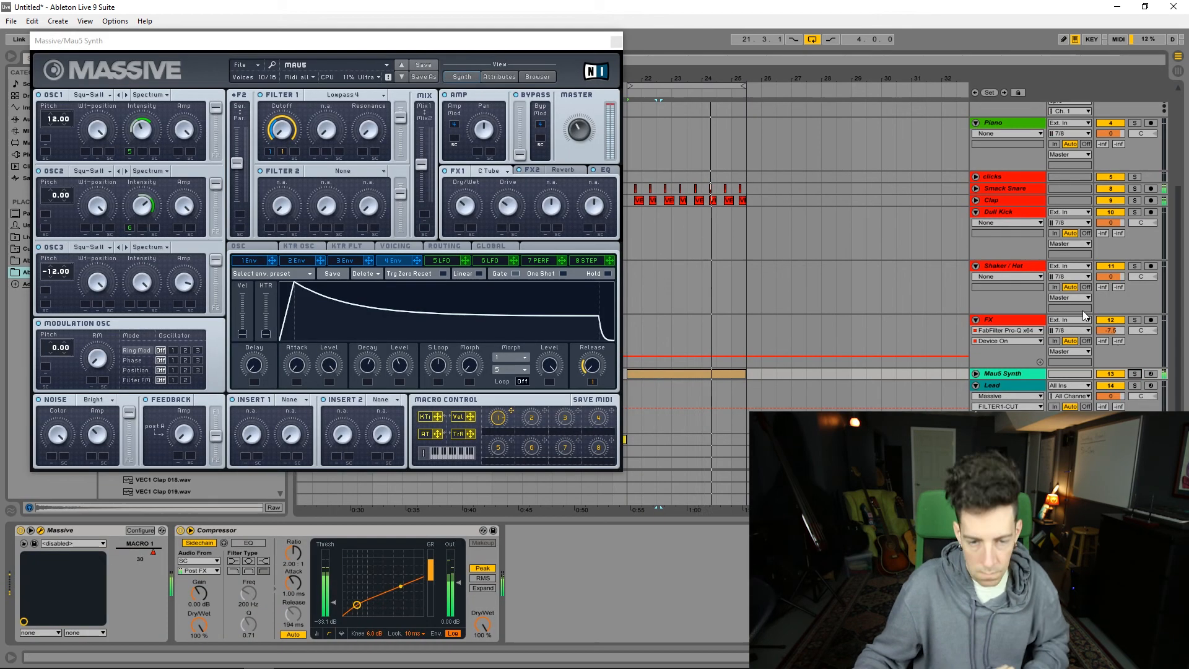
click(617, 42)
Step: Pick VEC1 BD Sub 31.wav from the bass drum samples and place it at 21.3.1 on the Dull Kick track
scroll(689, 301, up, 5)
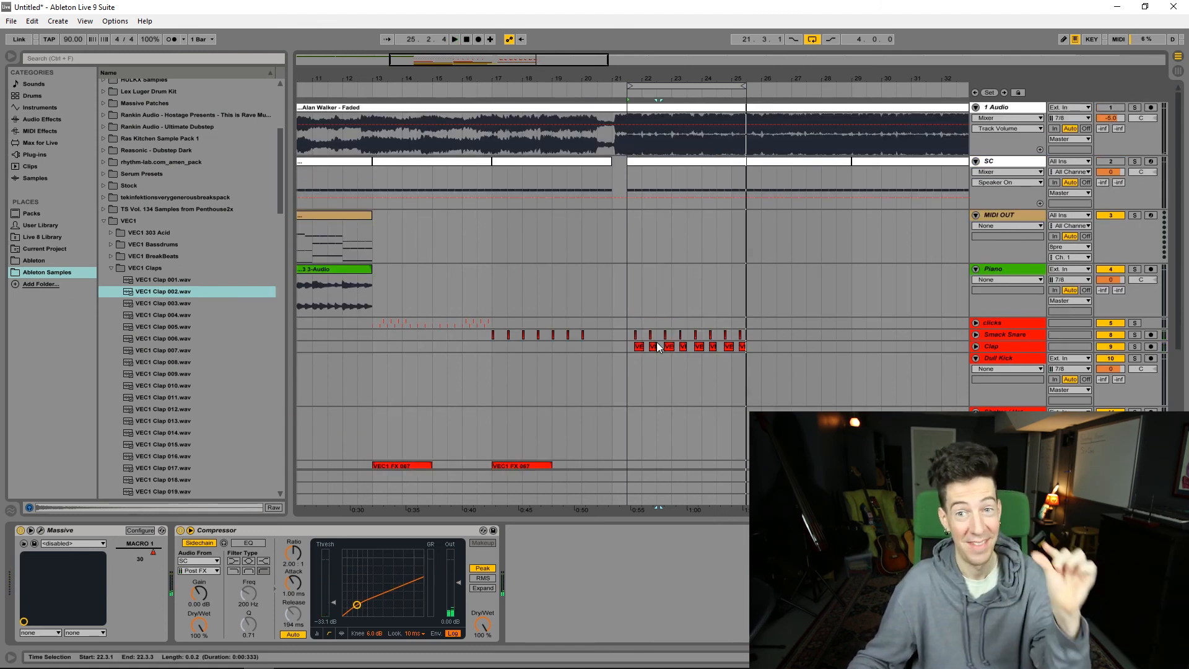
click(632, 279)
scroll(636, 272, down, 5)
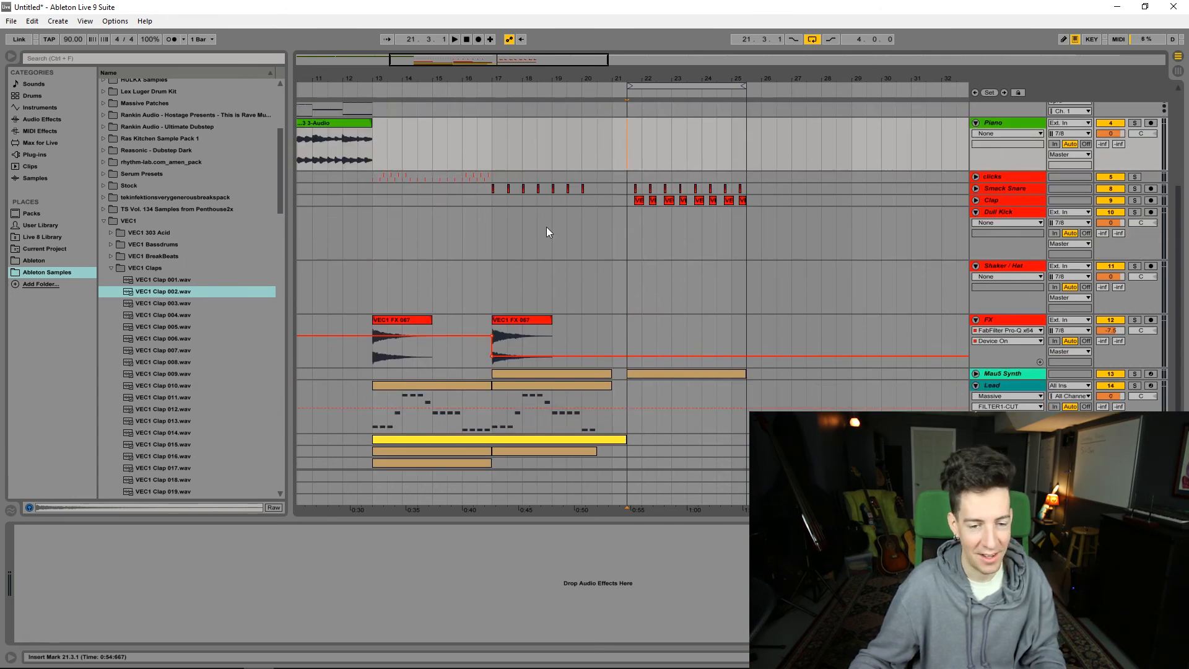
key(s)
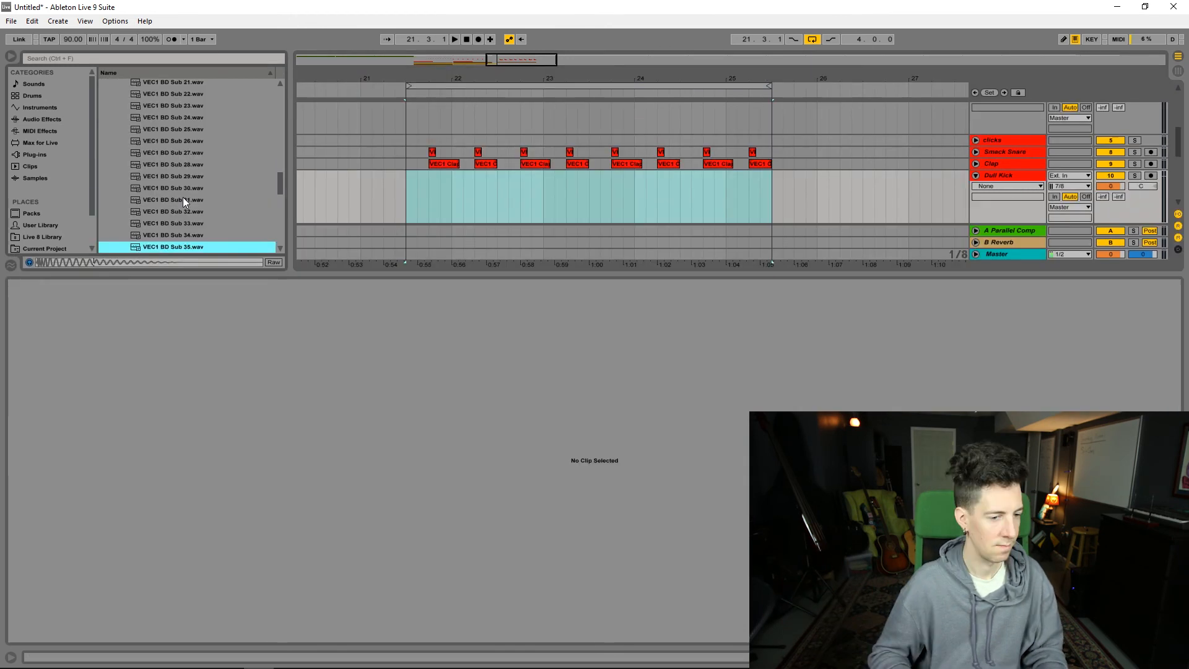
key(Up)
key(Up)
key(Up)
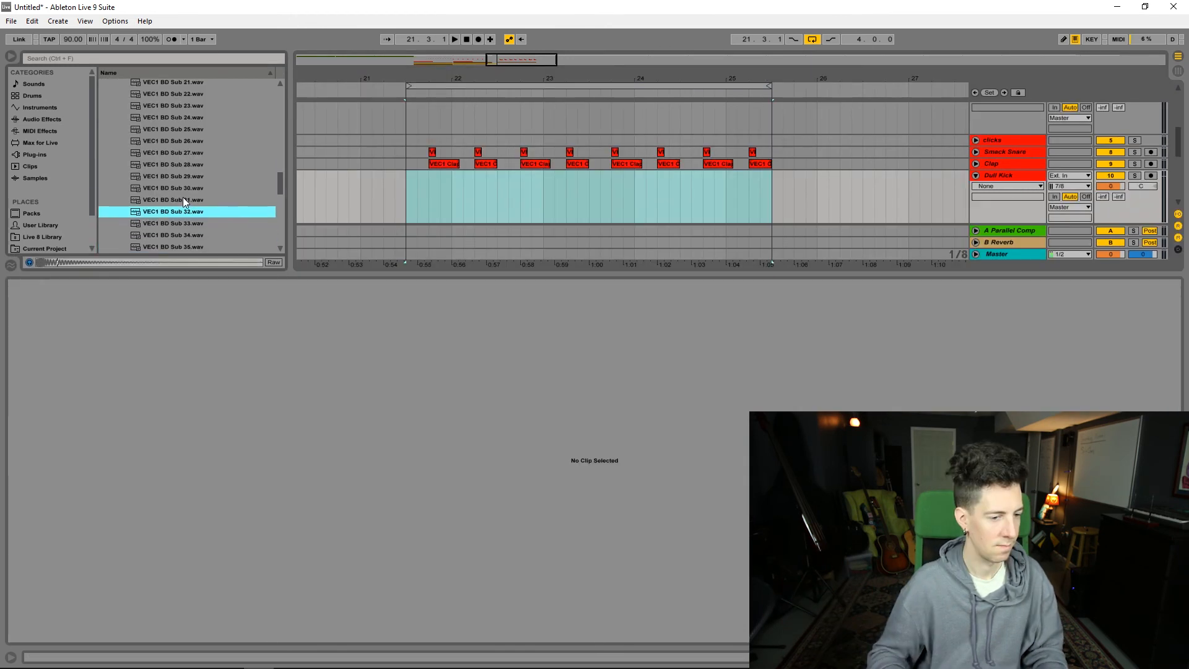
key(Up)
drag(173, 197, 414, 179)
Step: Show the Fades on the Dull Kick track and fade out the VEC1 BD Sub 31 clip
drag(516, 59, 507, 92)
click(1035, 187)
click(1013, 205)
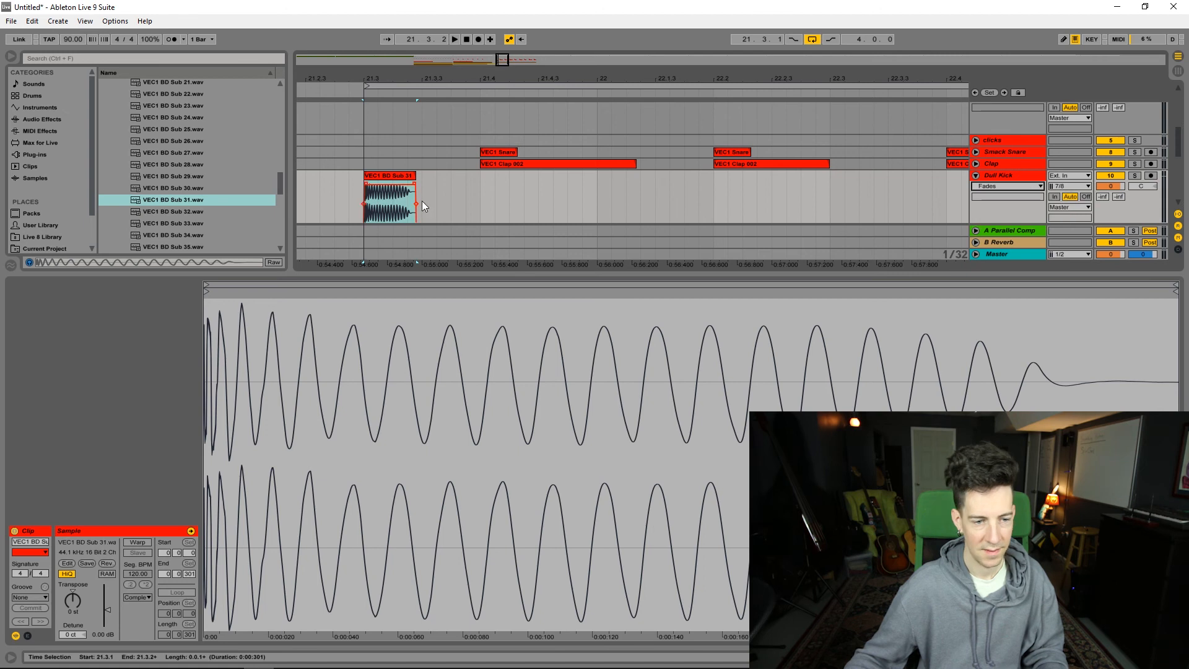
drag(412, 179, 367, 192)
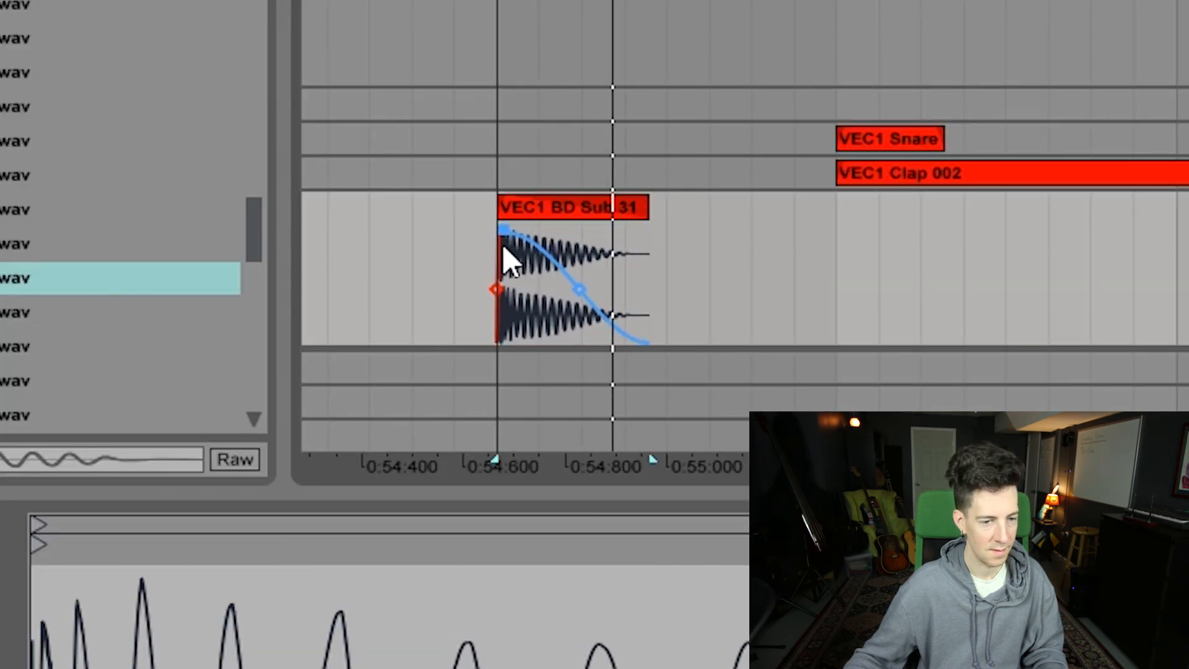
Step: Duplicate the kick onto every beat from 21.3 to 25.2, remove the surplus, and play the loop
drag(646, 207, 585, 210)
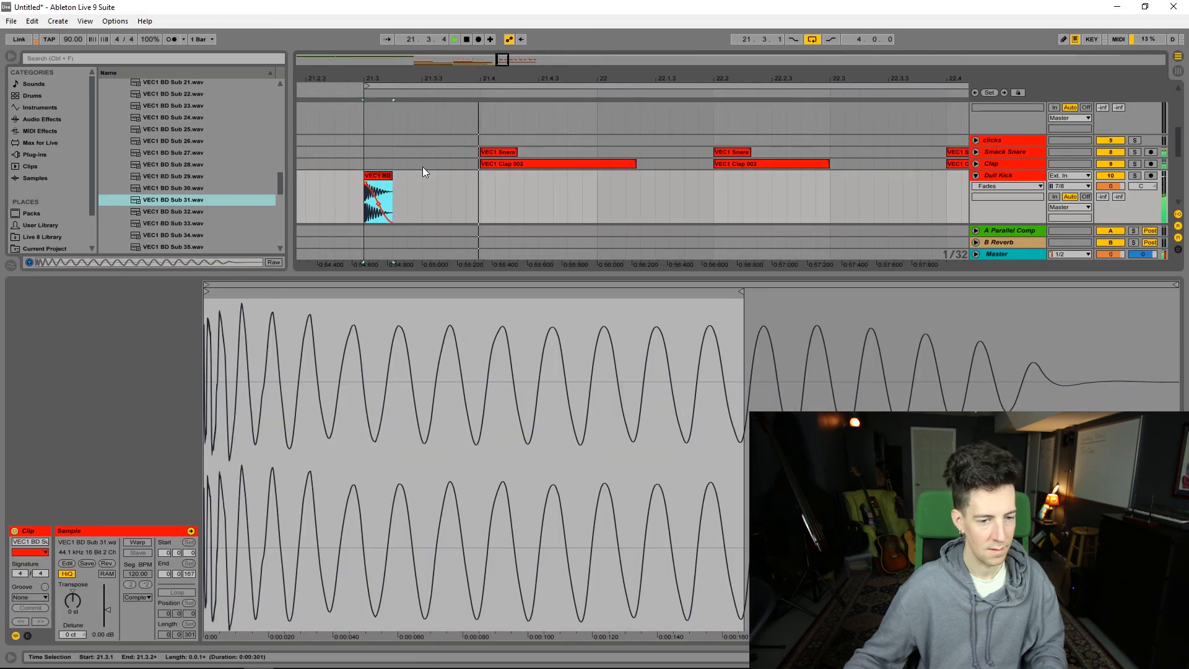
key(ctrl+d)
key(Delete)
click(383, 176)
key(space)
key(space)
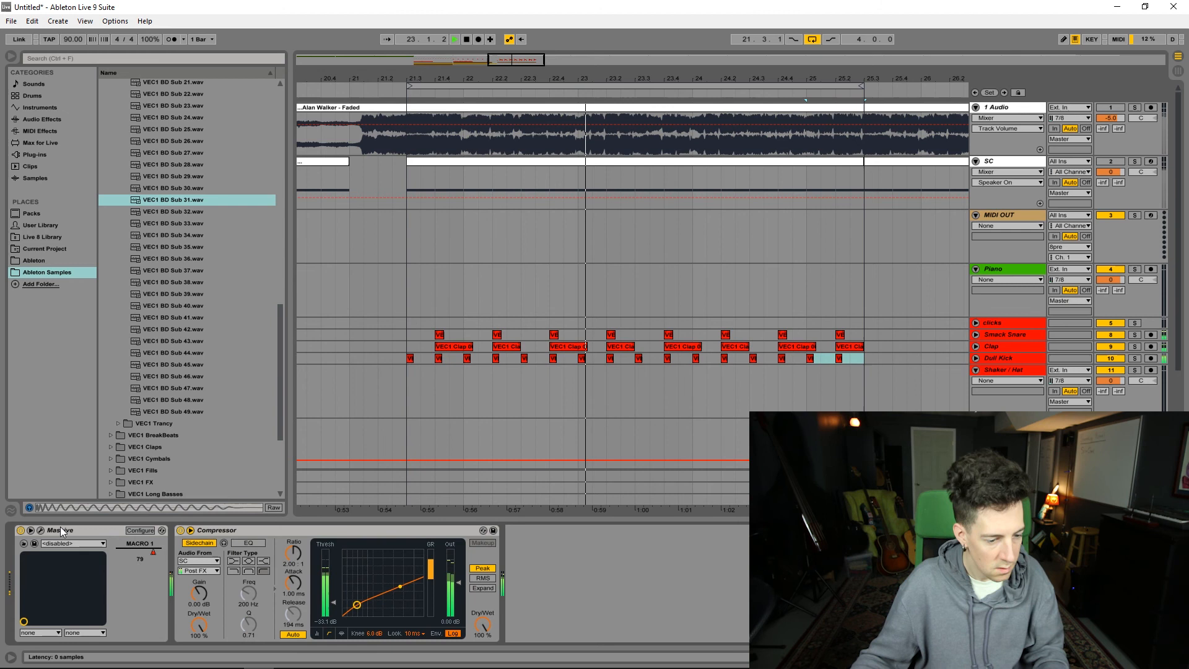
Step: Open the Massive editor of the Mau5 Synth track
click(40, 532)
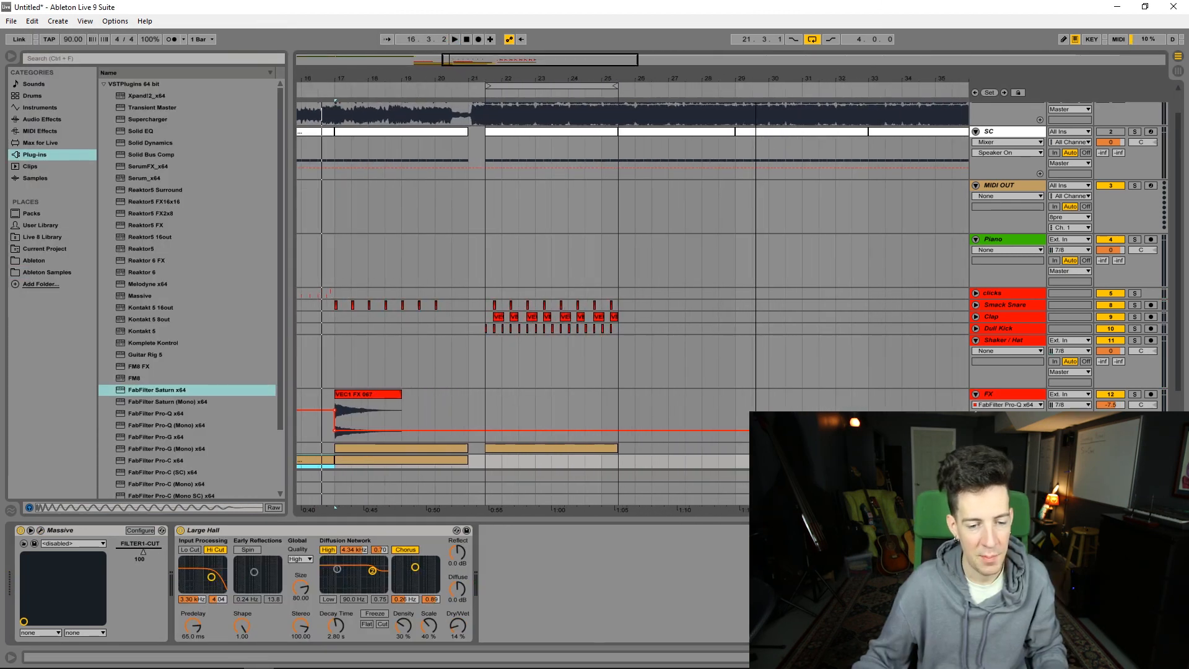
click(519, 288)
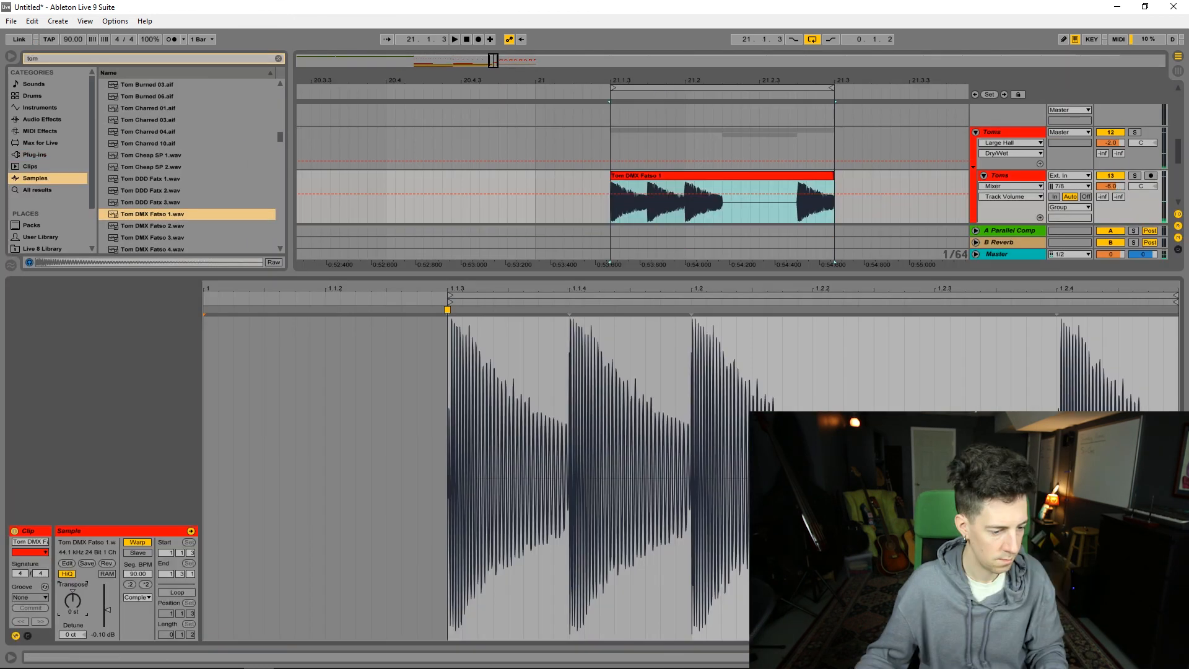
Step: Hide the clip view and select the Tom DMX Fatso 1-1 clip on the second Toms track
key(ctrl+alt+l)
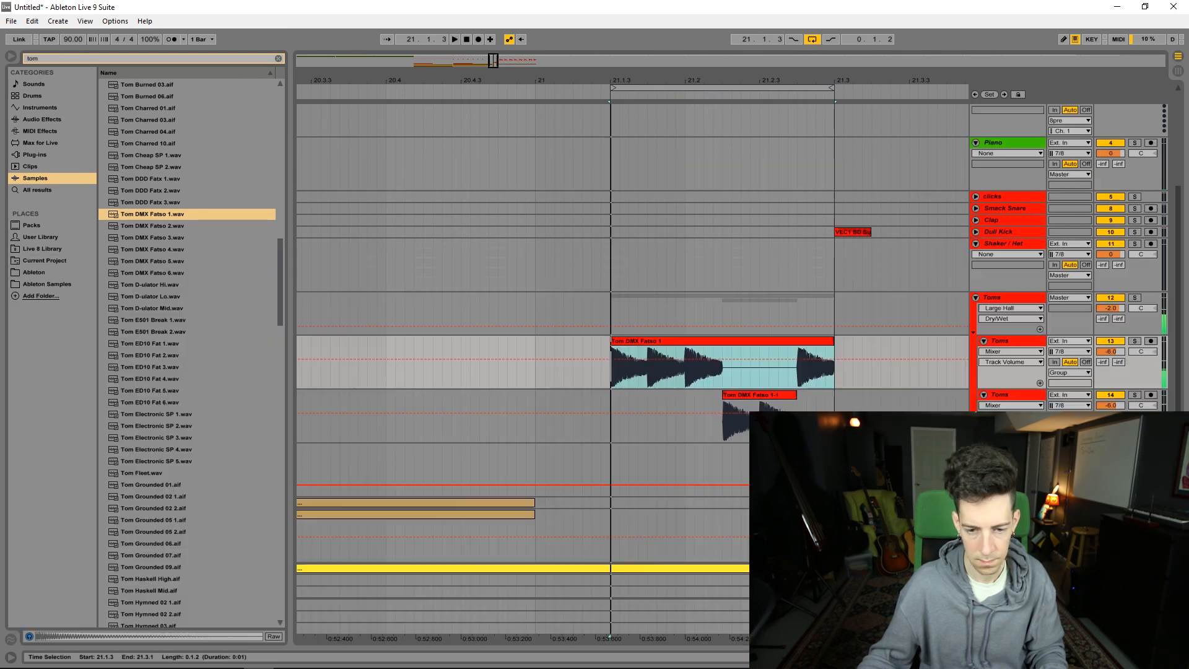
click(764, 407)
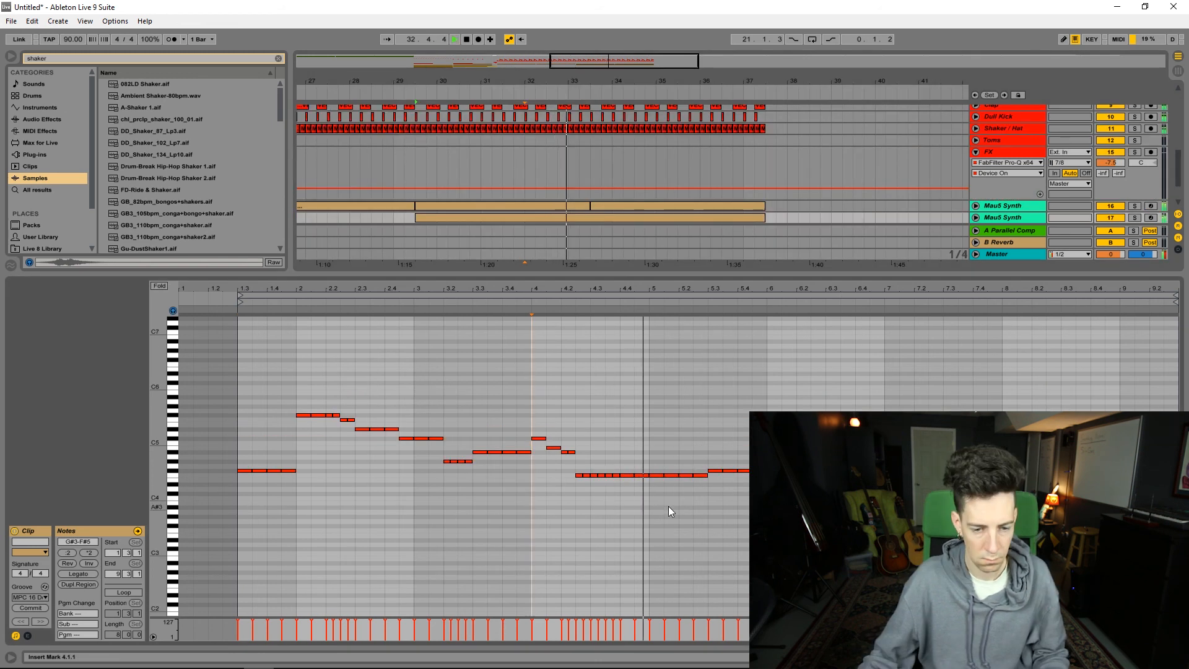
Step: Replace the notes after 5.3 in the second Mau5 Synth track's melody clip with a copy of 1.3 to 5.3, and unfold the first Mau5 Synth track
drag(711, 520, 1106, 428)
key(Delete)
drag(708, 543, 239, 376)
key(ctrl+d)
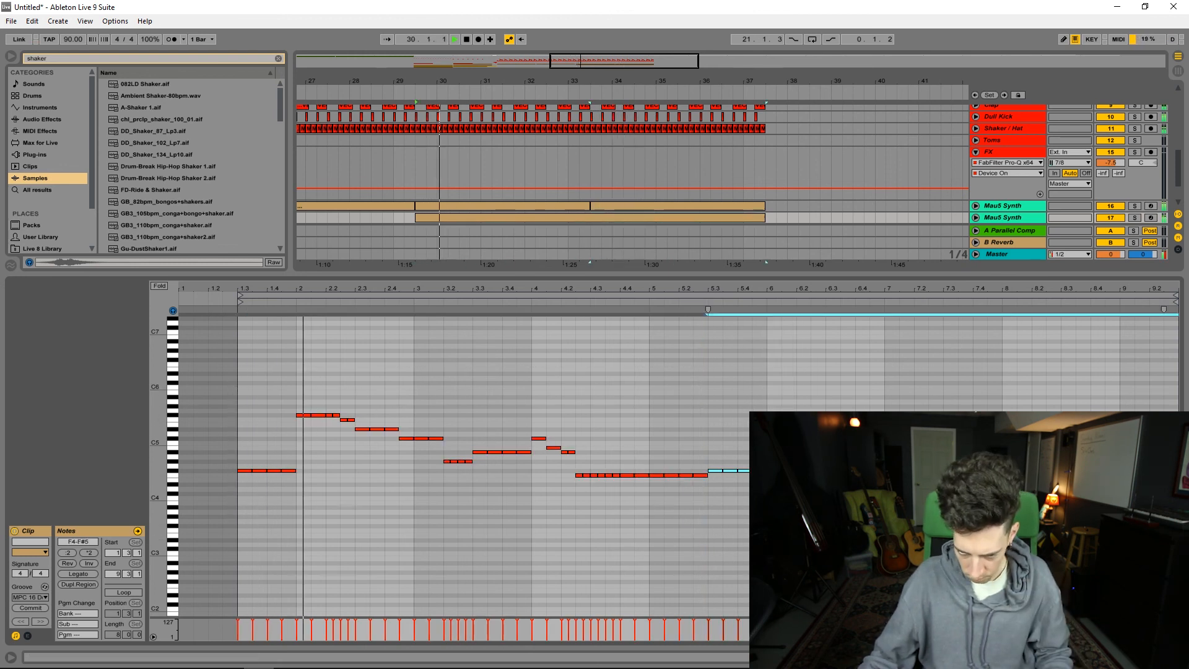
key(ctrl+alt+l)
click(976, 450)
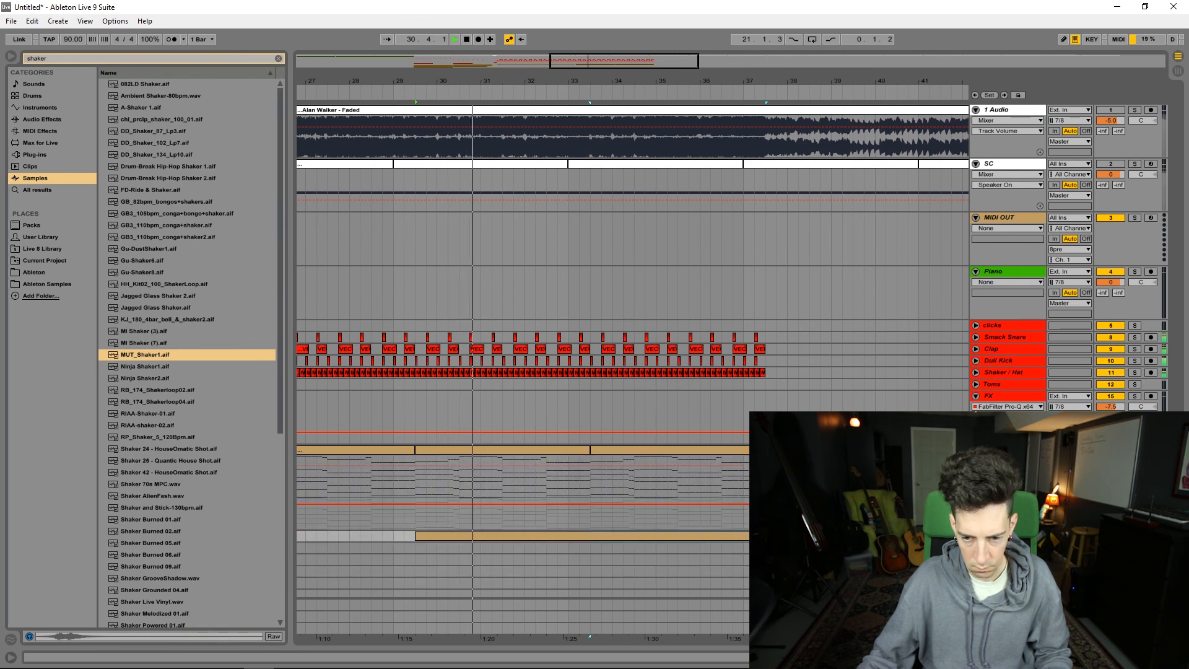